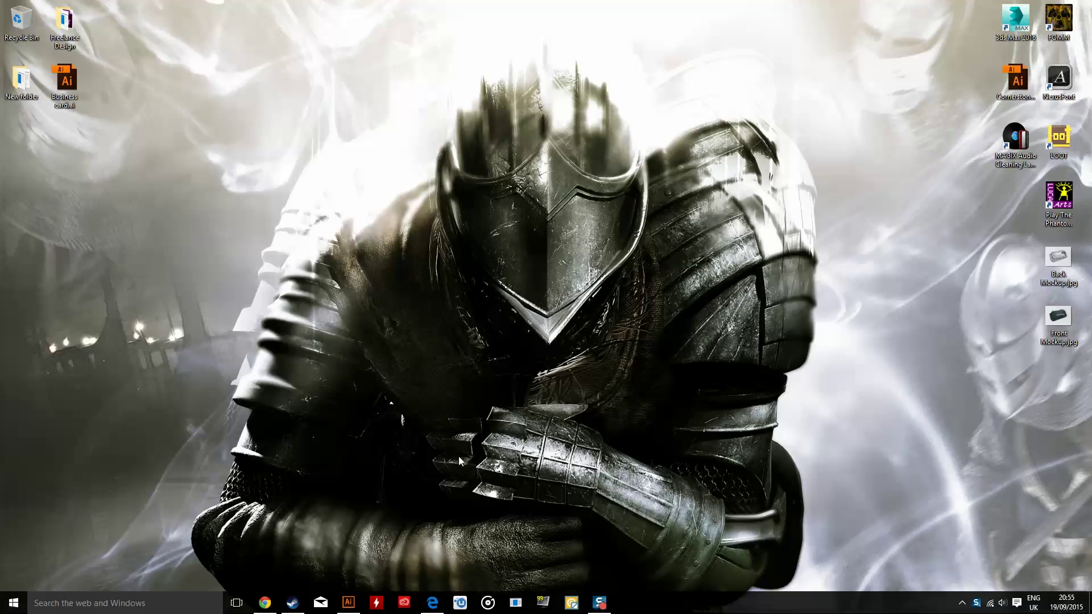
Step: Restore Edge and search Bing for 'google imags' in a new tab
left_click(432, 603)
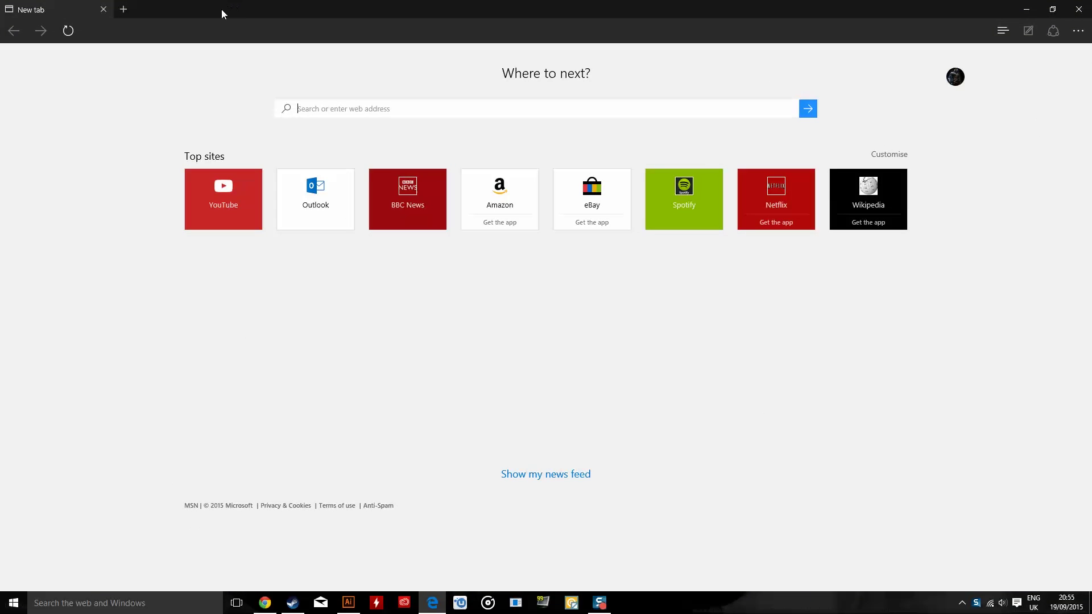
left_click(124, 9)
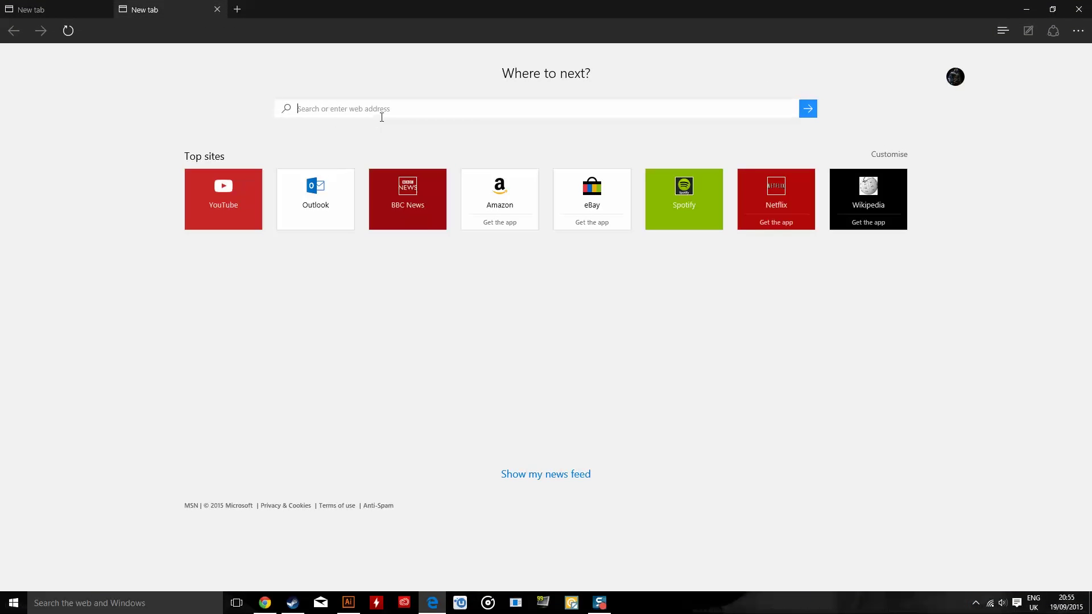
type("google imags")
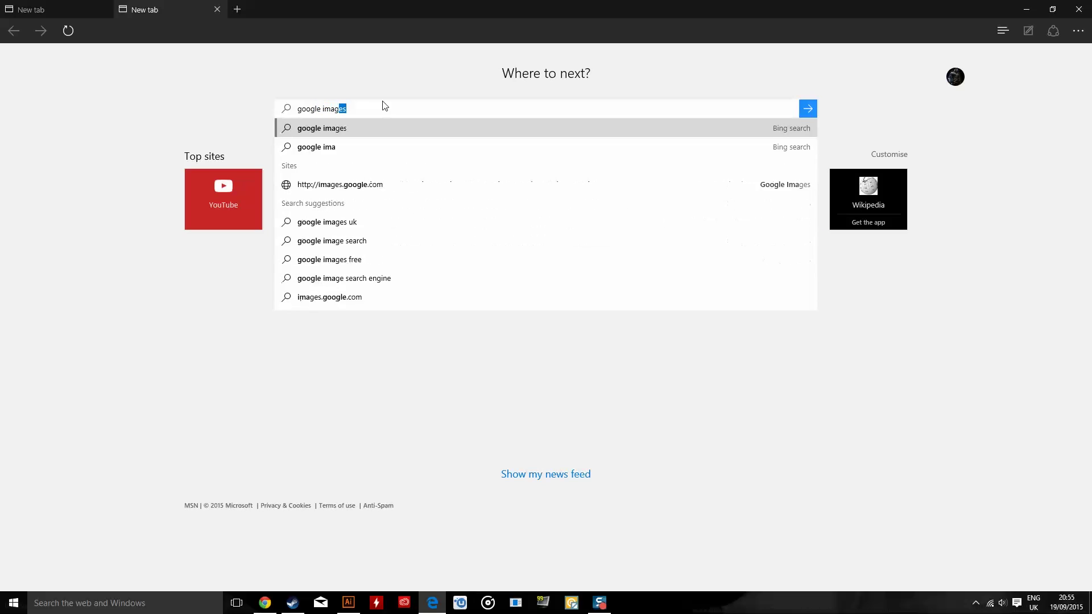
key("Return")
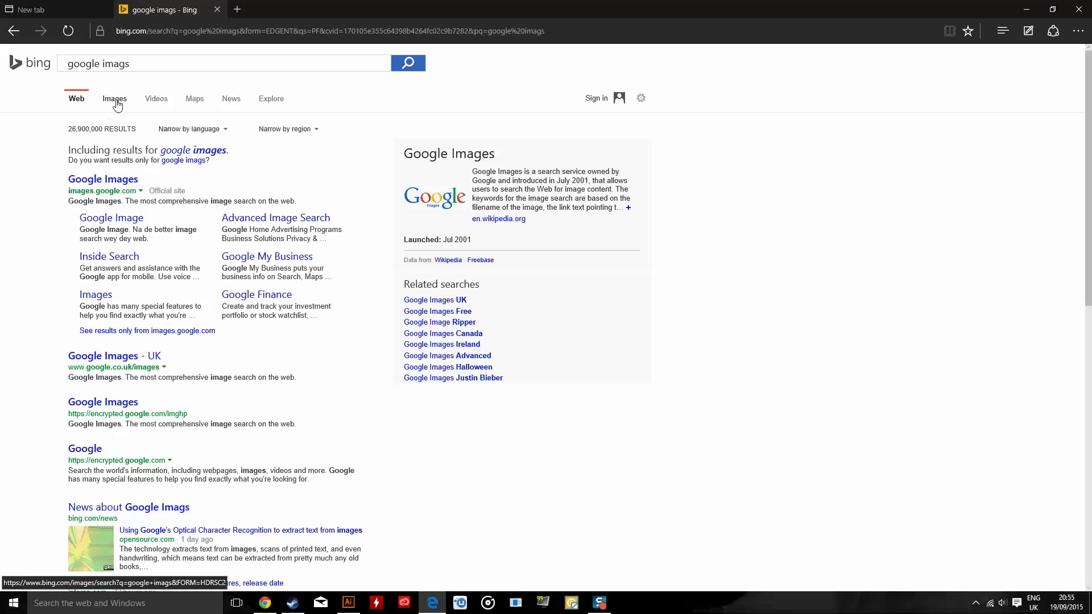
Step: Show Images results and replace the query with 'cartoon character'
left_click(114, 99)
left_click_drag(144, 58, 0, 50)
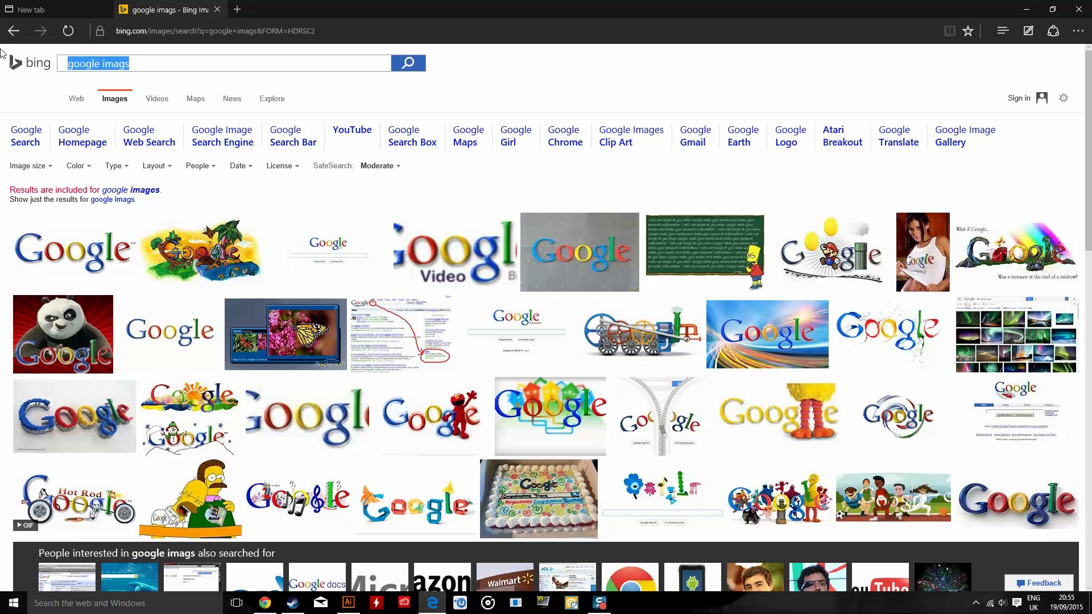
type("c")
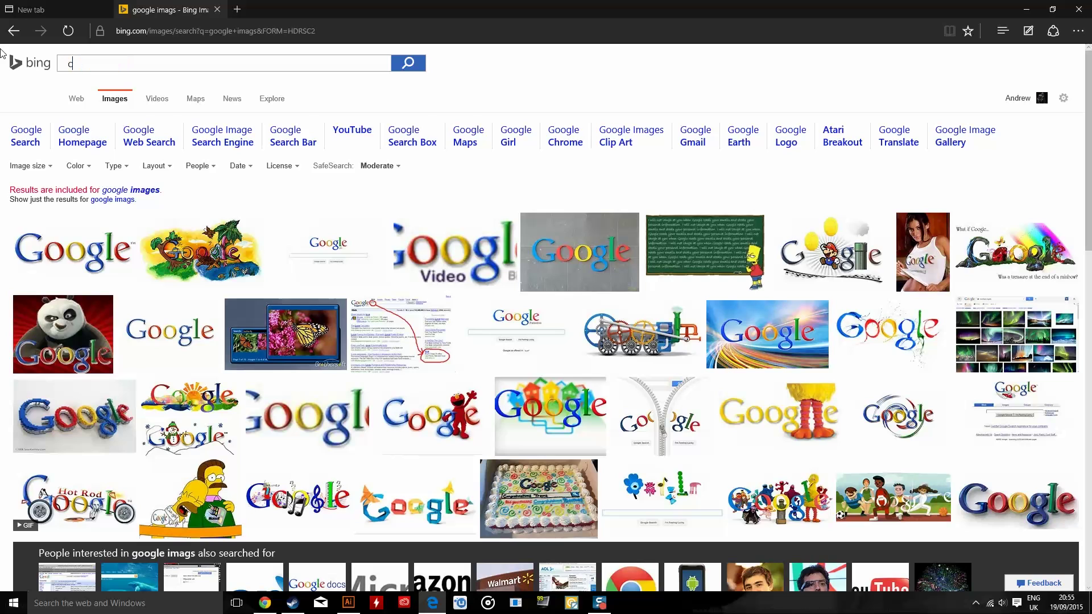
type("artoon char")
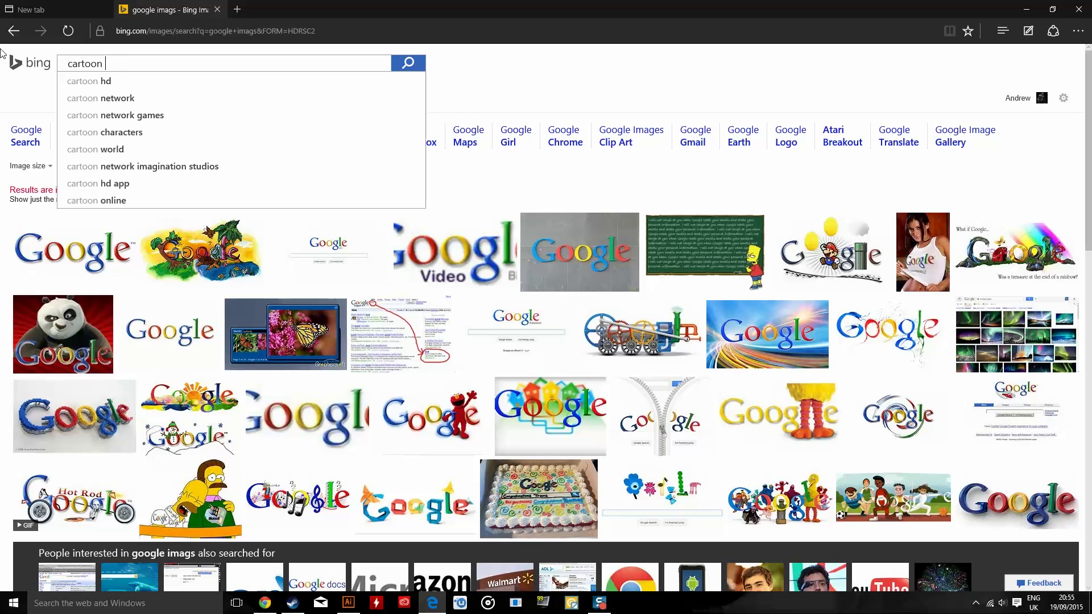
type("acter")
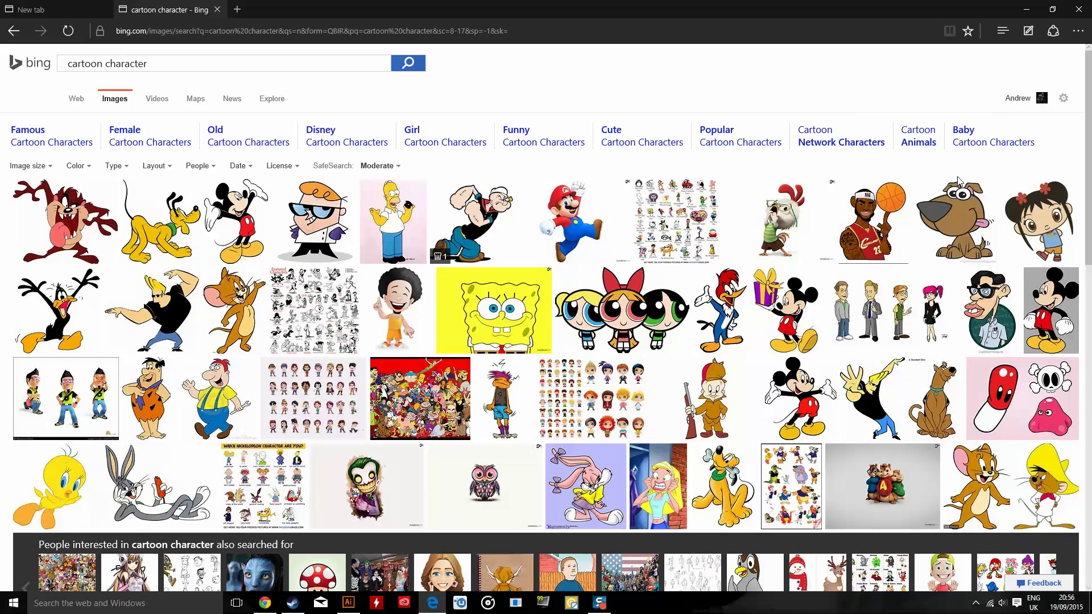
Step: Save the enlarged puppy picture to the Desktop as puppy-dog-cartoon-character.jpg, then minimize Edge
left_click(968, 210)
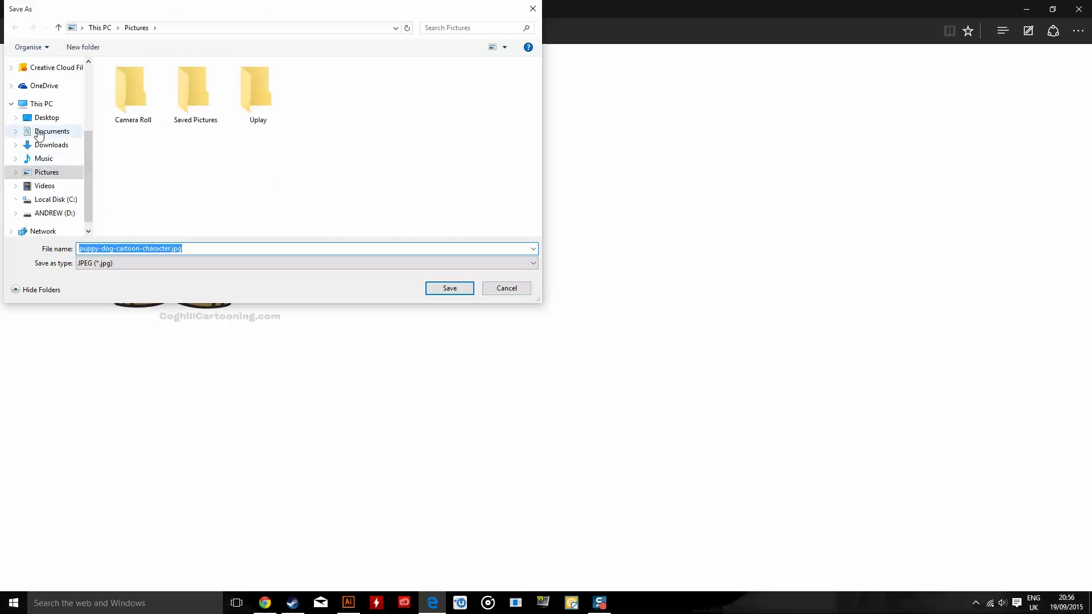
left_click(43, 117)
left_click(449, 289)
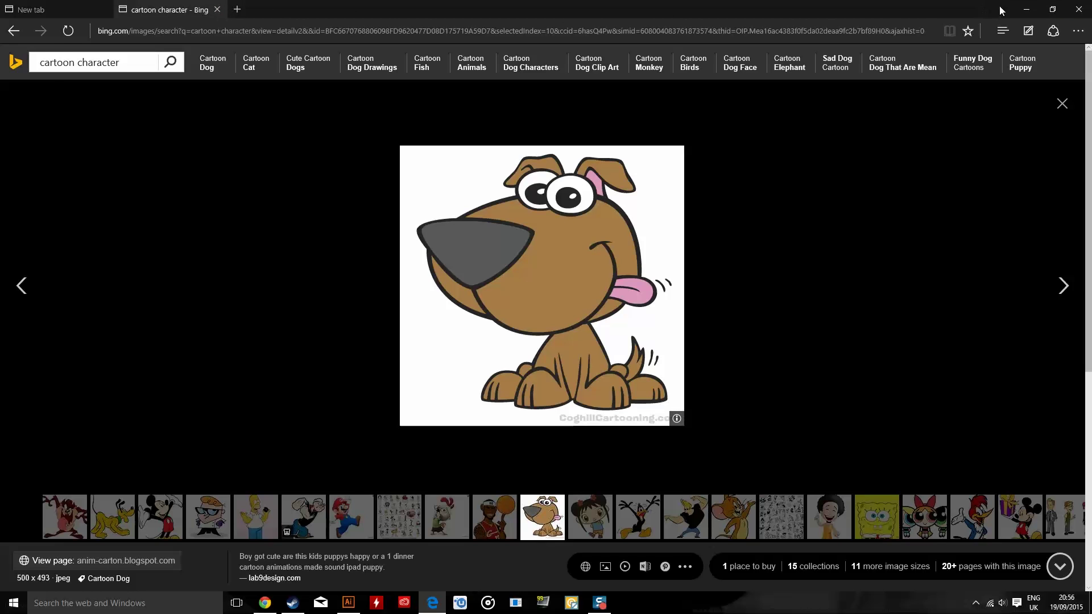
left_click(1027, 10)
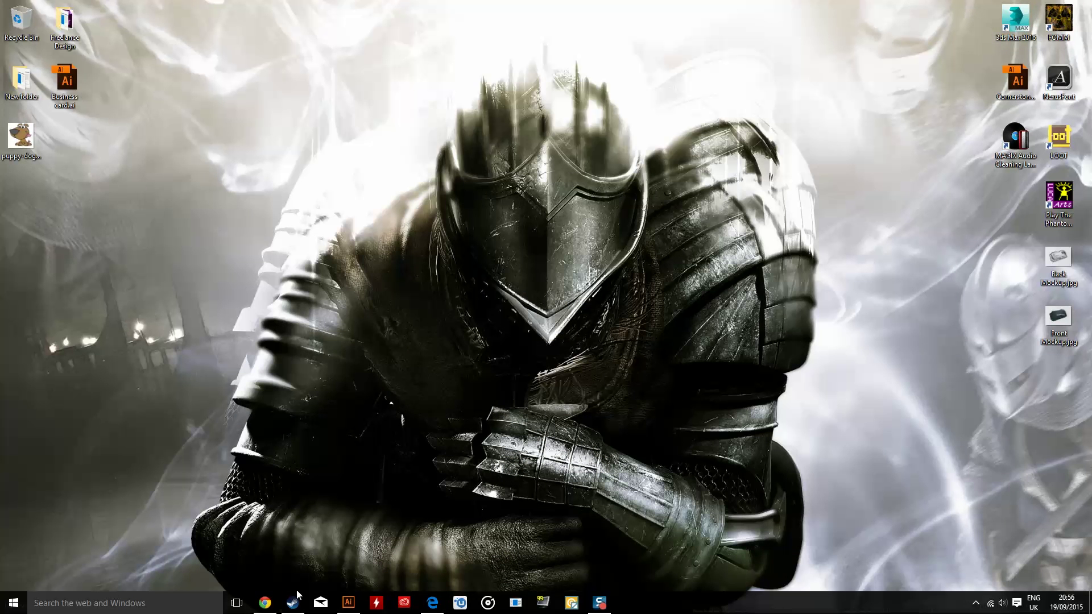
Step: Start a new 800 x 600 Illustrator document and bring in the puppy JPG
left_click(349, 602)
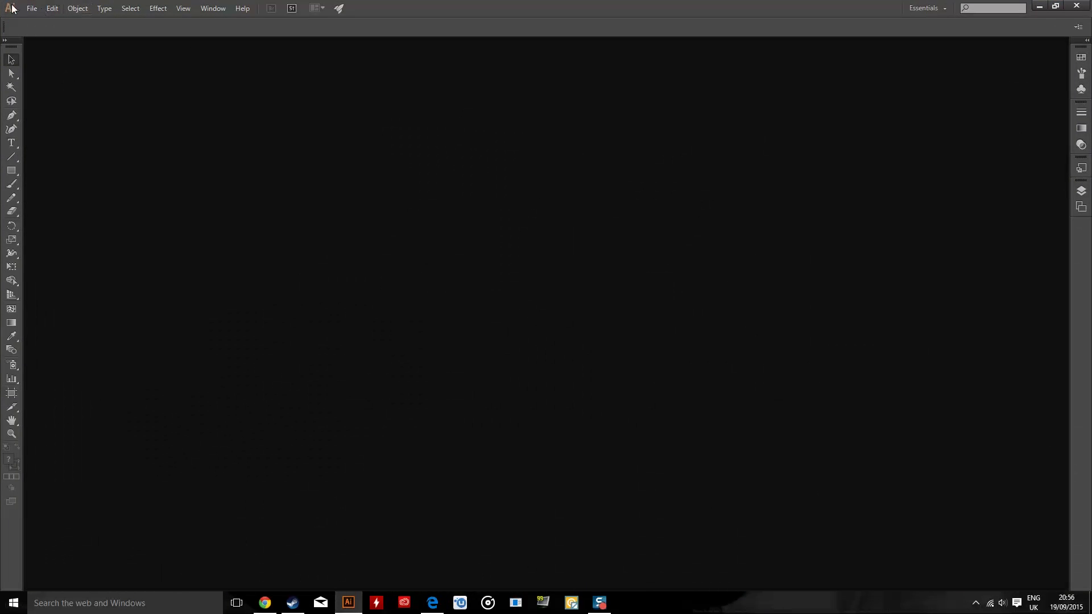
left_click(31, 8)
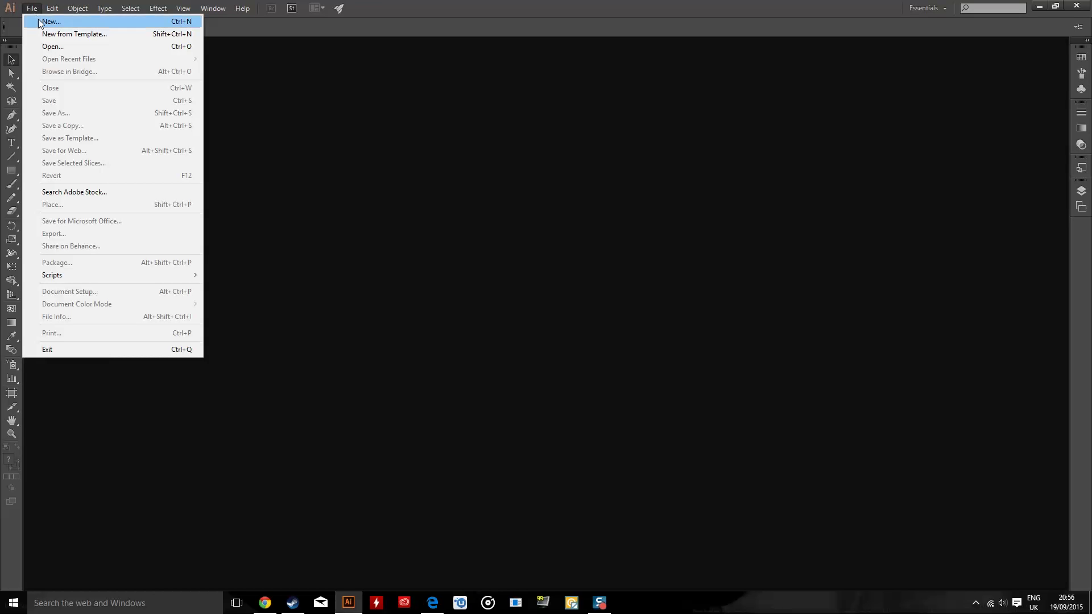
left_click(39, 21)
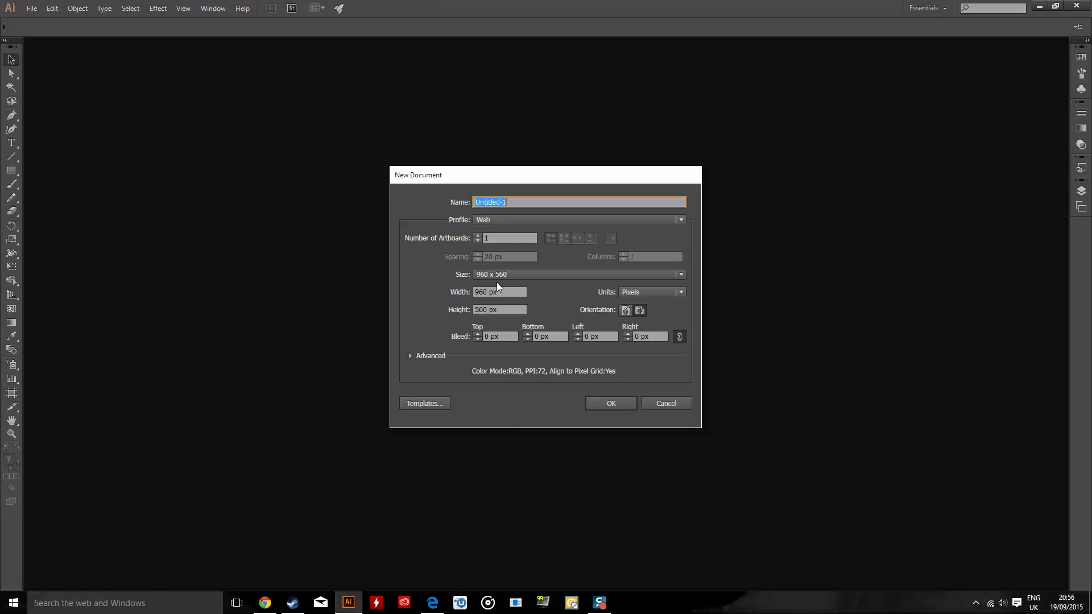
left_click(497, 275)
left_click(500, 314)
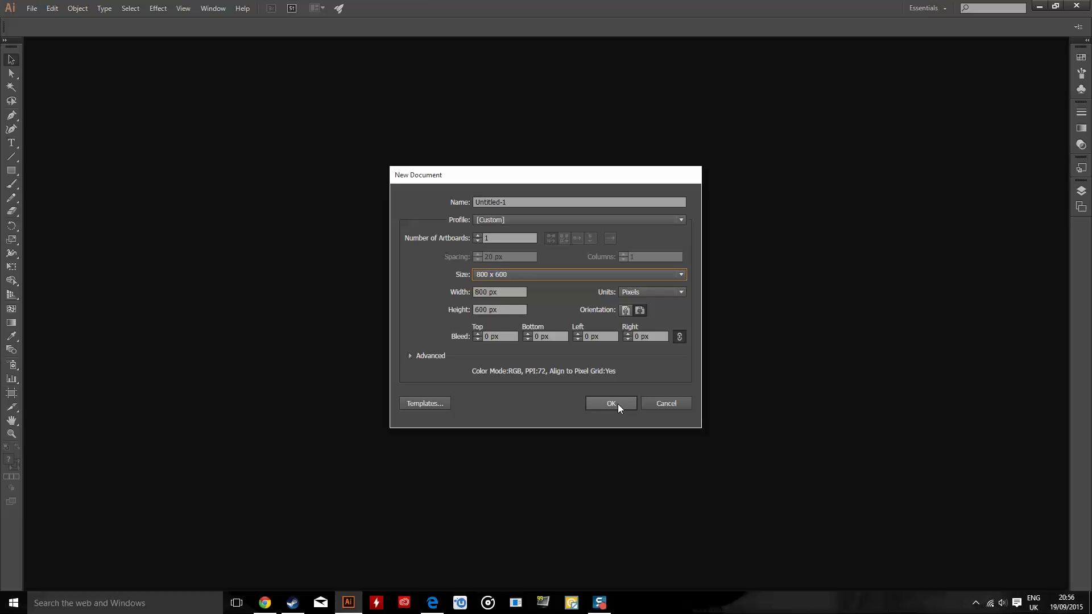
left_click(661, 406)
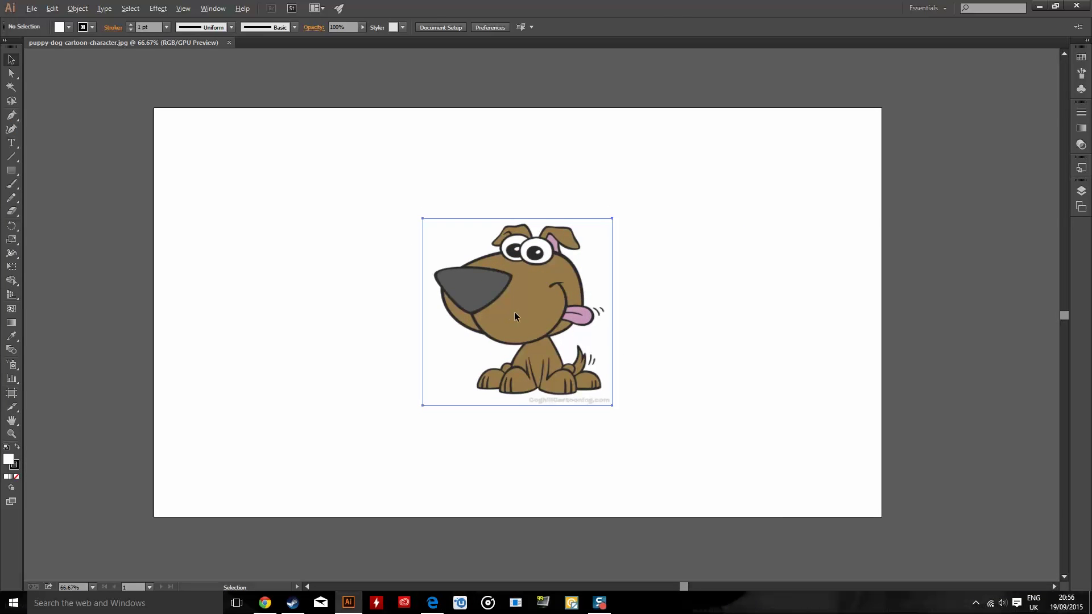
Step: Scale the puppy picture up to about 970 × 956 px, then deselect it
left_click(514, 313)
left_click_drag(613, 409, 765, 494)
left_click(776, 449)
scroll(745, 378, "down", 1)
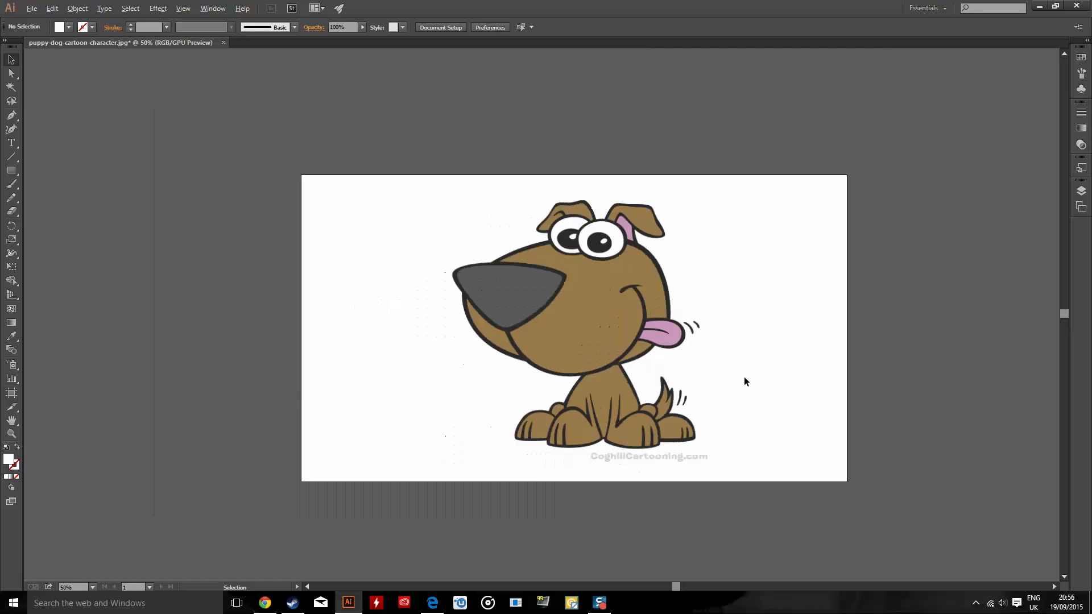
scroll(761, 386, "up", 1)
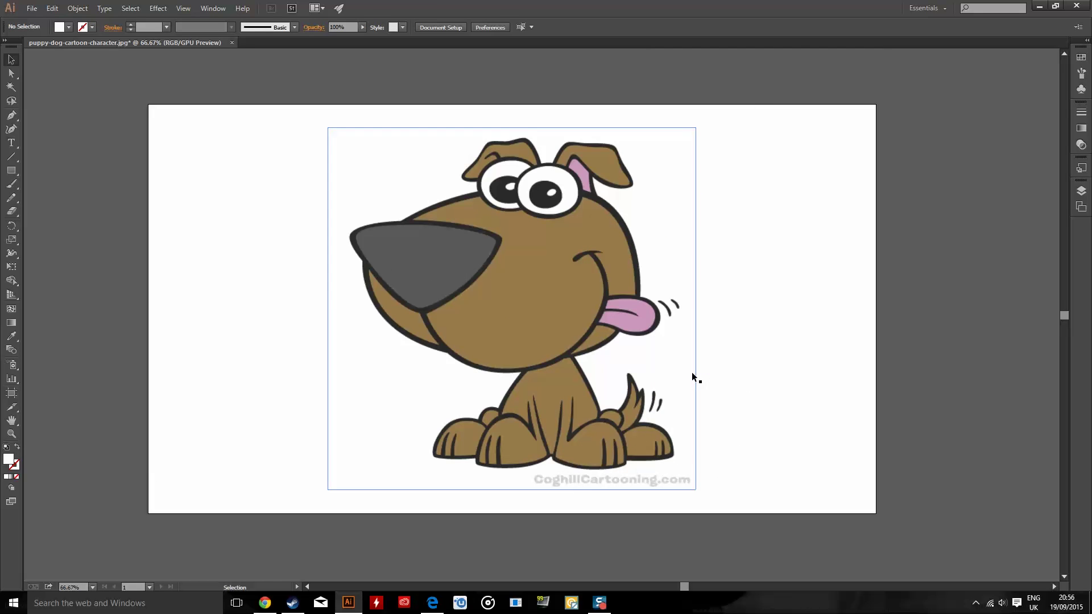
left_click(692, 374)
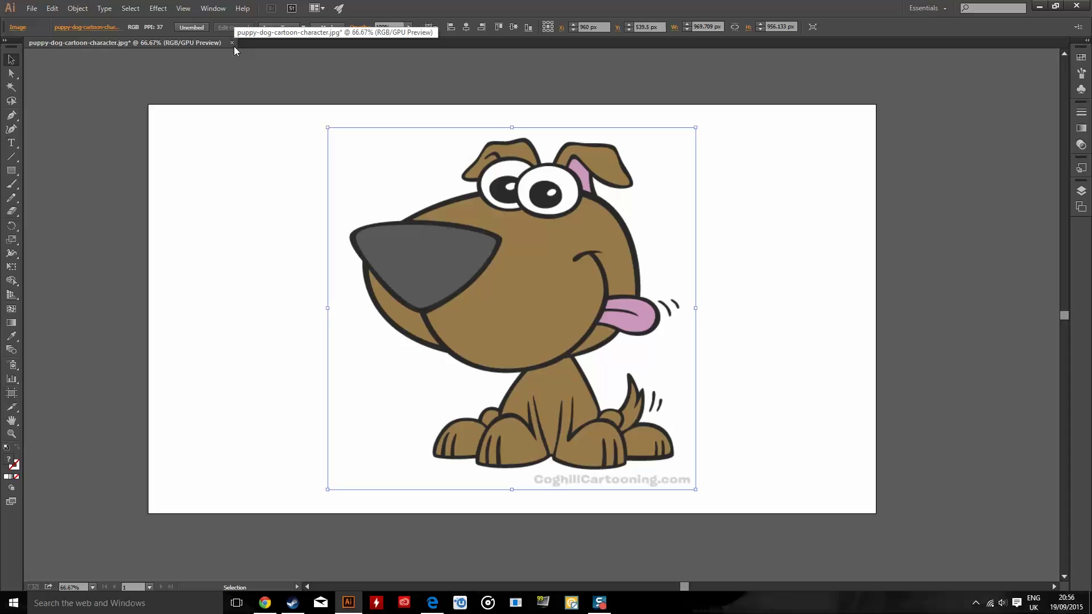
left_click(227, 243)
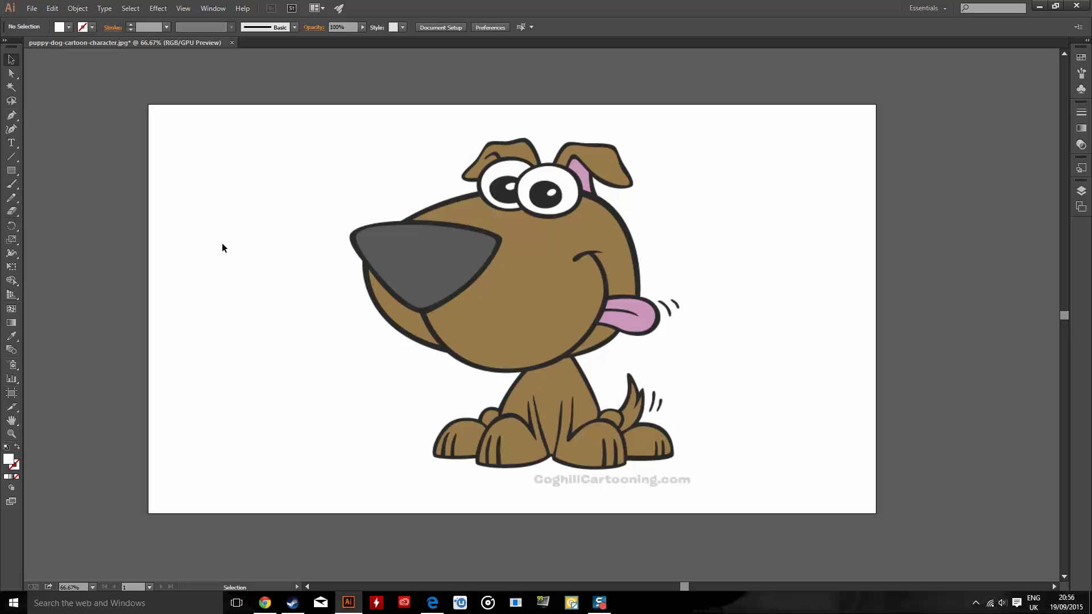
left_click(433, 276)
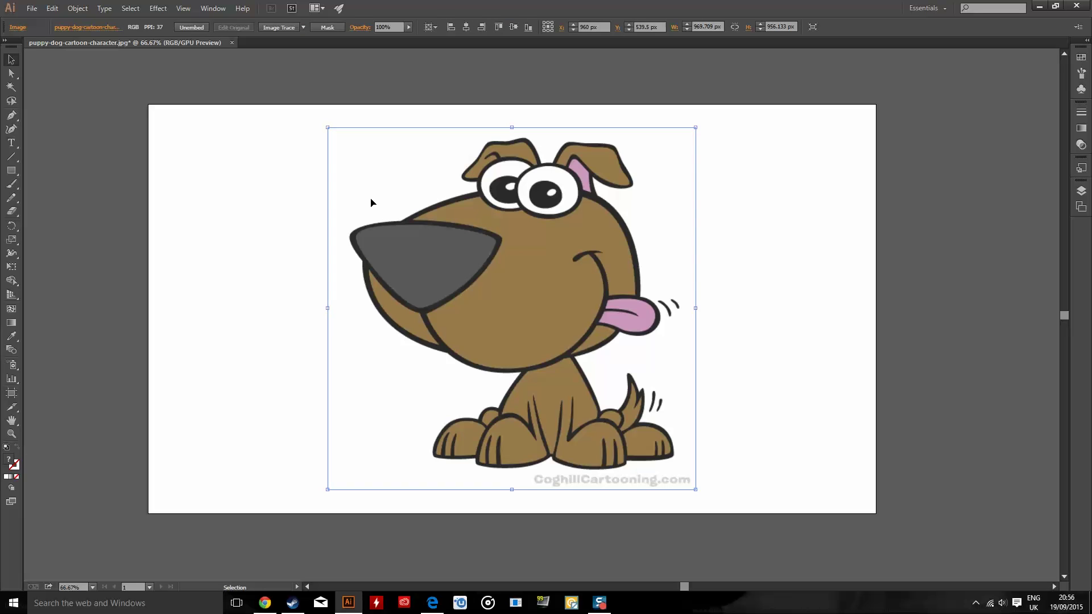
left_click(303, 27)
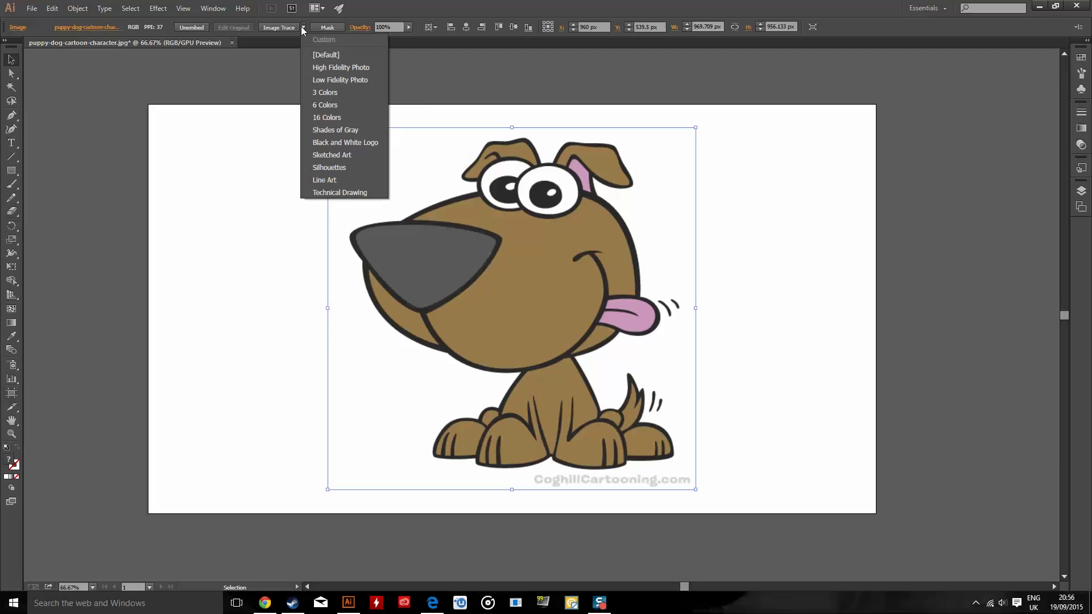
left_click(302, 27)
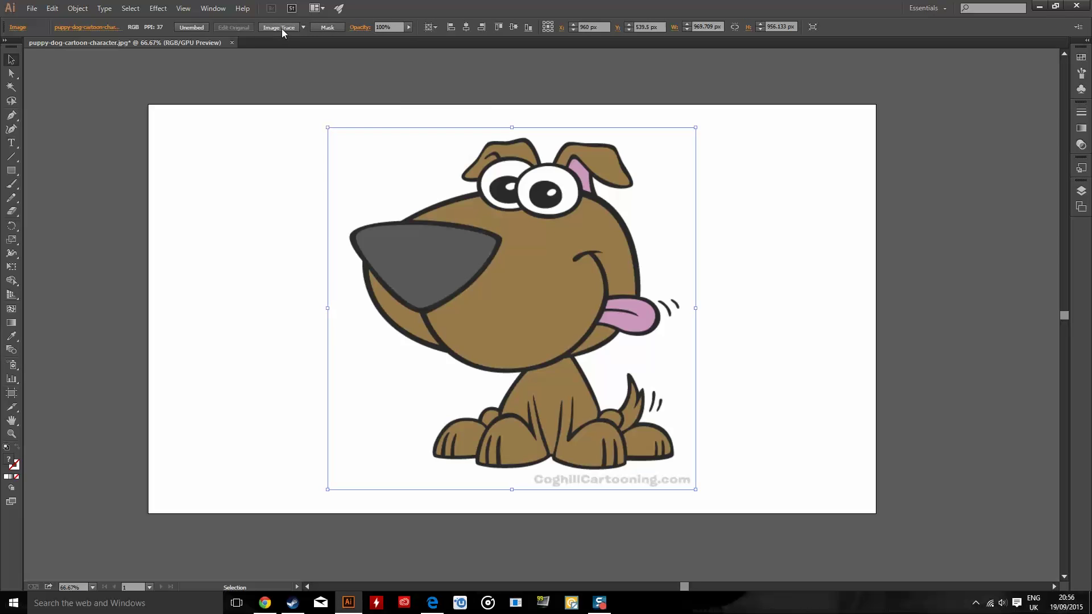
left_click(303, 27)
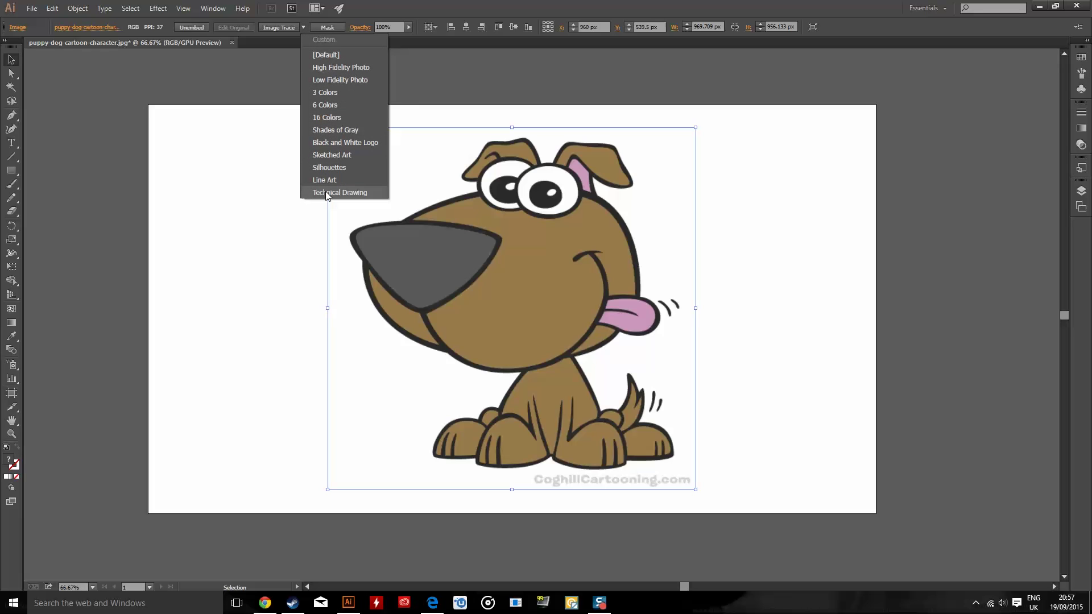
Step: Show the Image Trace panel via Window, move it off the puppy, and open its Preset list
left_click(213, 9)
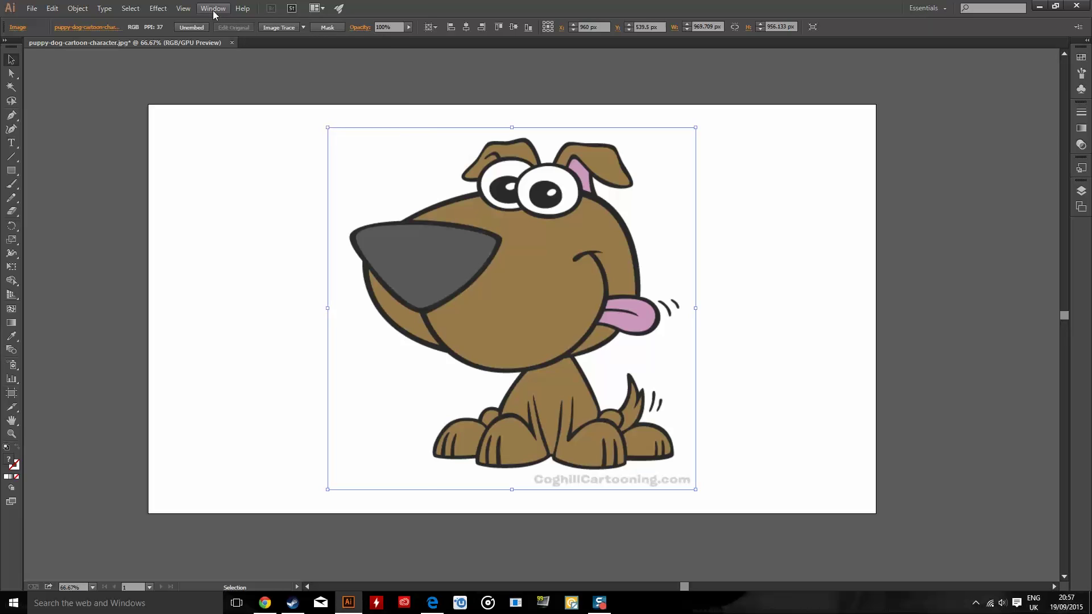
left_click(213, 10)
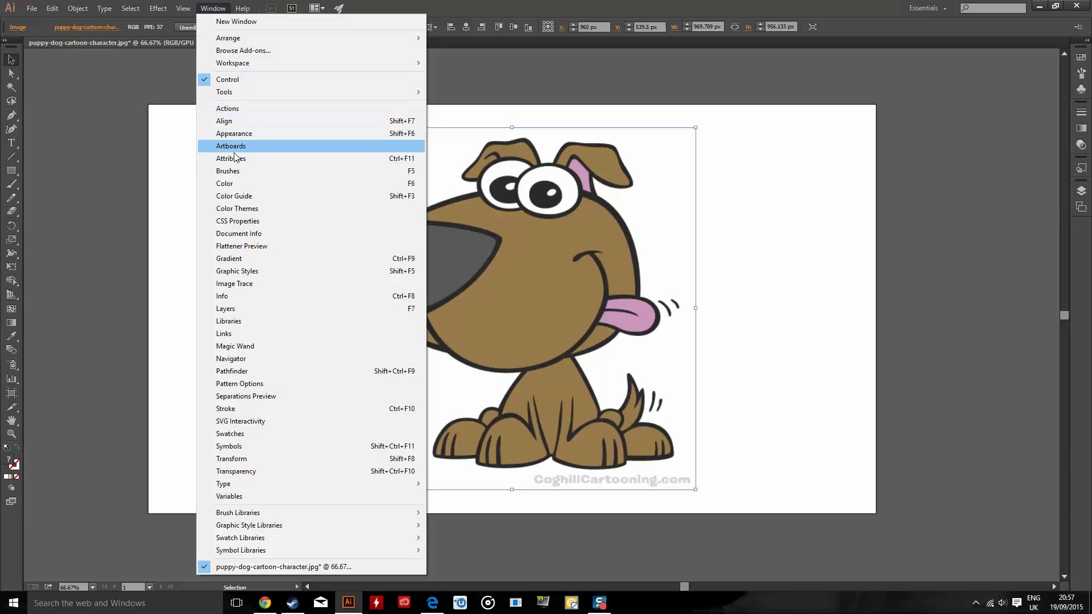
left_click(238, 284)
left_click_drag(476, 127, 222, 120)
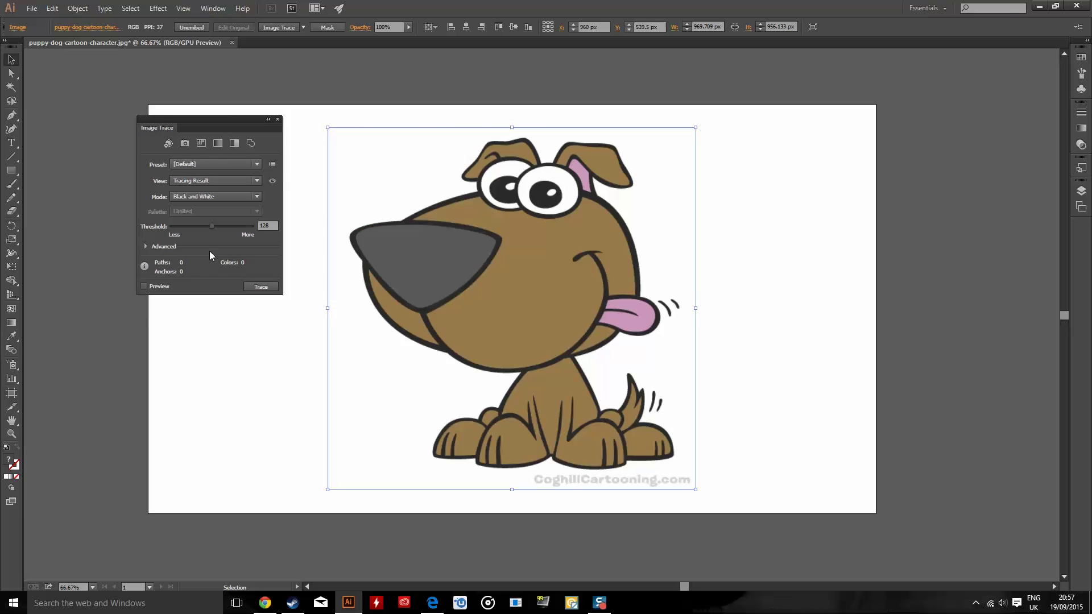
left_click(204, 164)
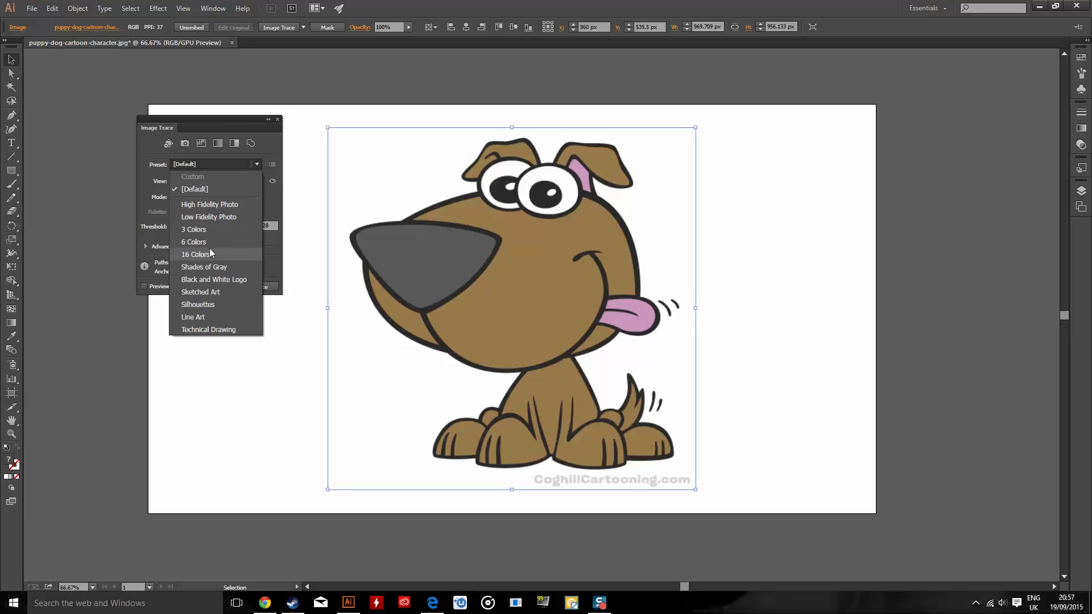
left_click(226, 206)
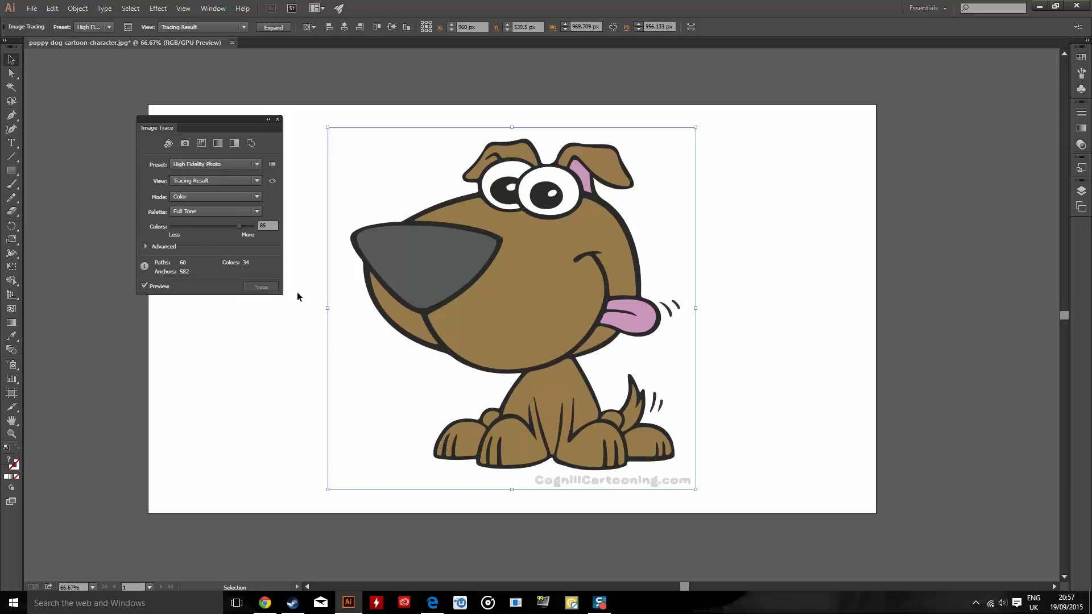
scroll(767, 281, "down", 1)
left_click(742, 287)
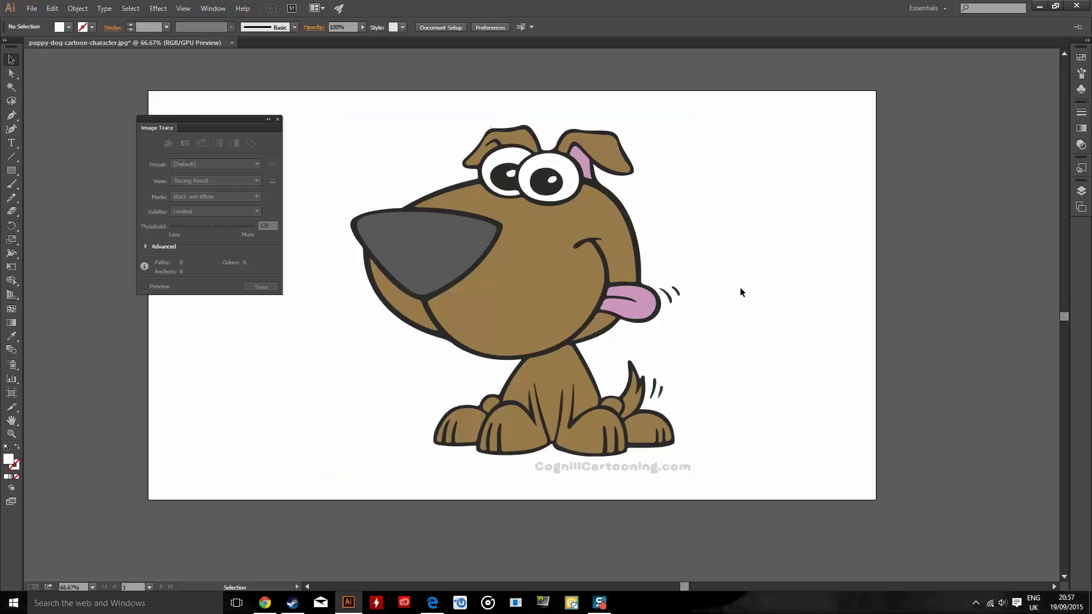
scroll(740, 288, "down", 1, "alt")
scroll(740, 288, "up", 1, "alt")
left_click(544, 254)
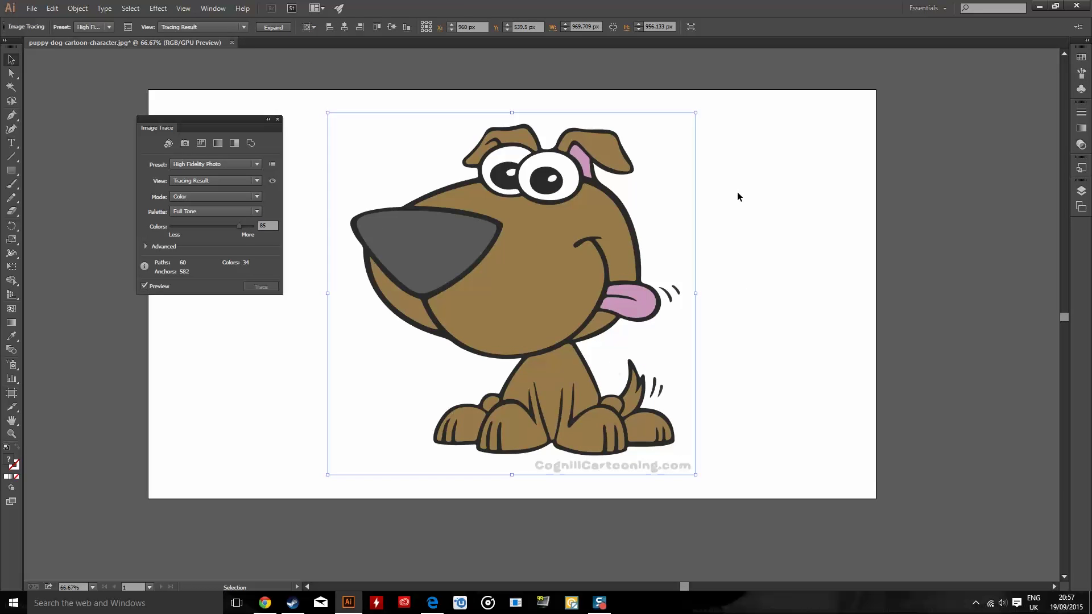
scroll(661, 236, "down", 1)
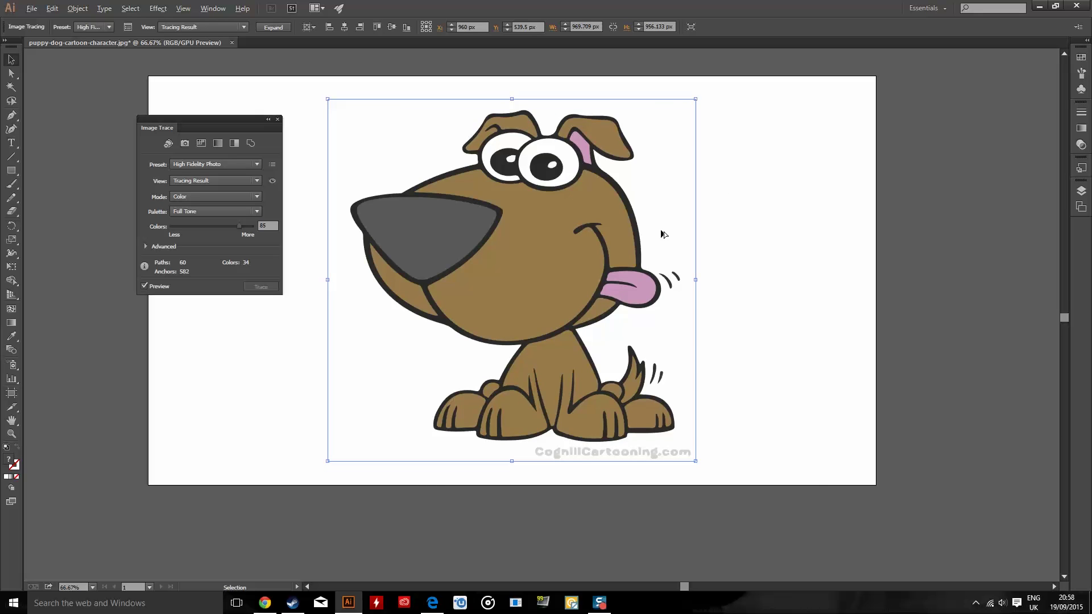
scroll(657, 238, "down", 1, "alt")
scroll(655, 239, "up", 1, "alt")
Step: Expand the traced puppy with Object > Expand into editable paths, then reselect the artwork
right_click(561, 255)
left_click(537, 254)
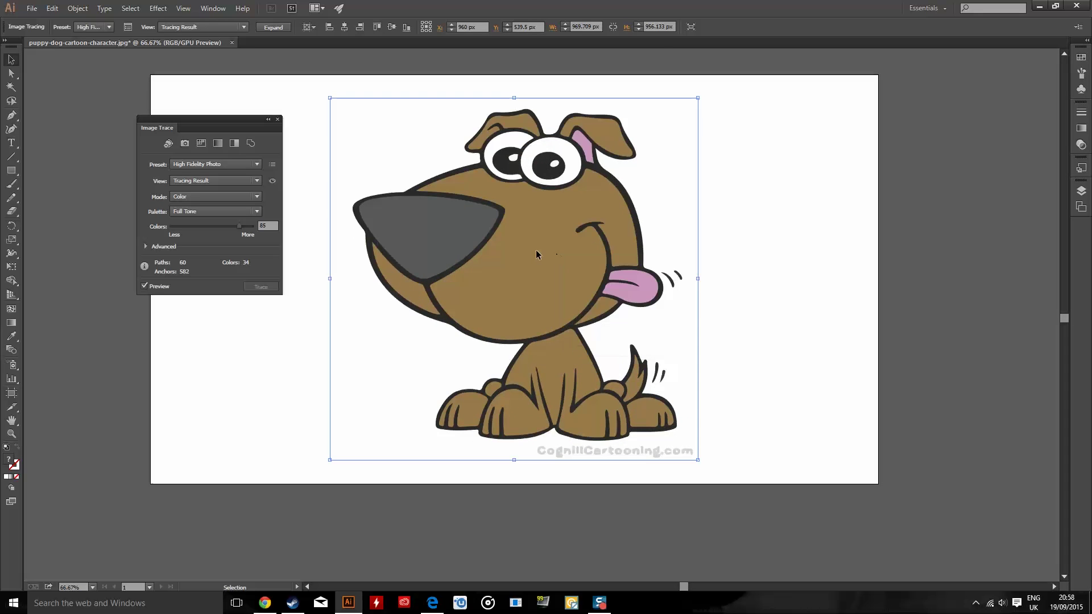
left_click(77, 8)
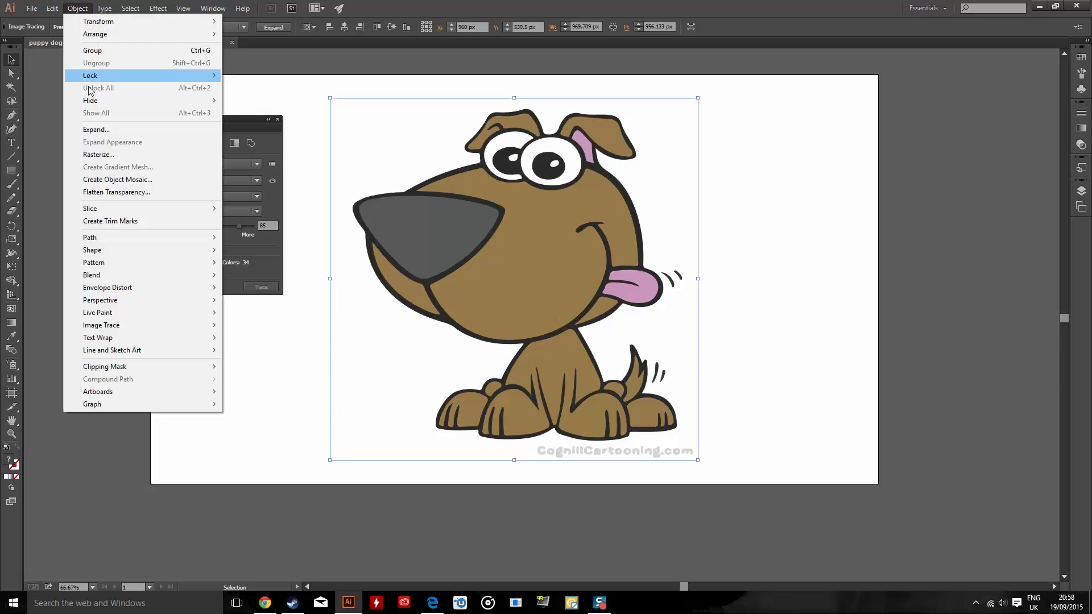
left_click(91, 129)
left_click(524, 366)
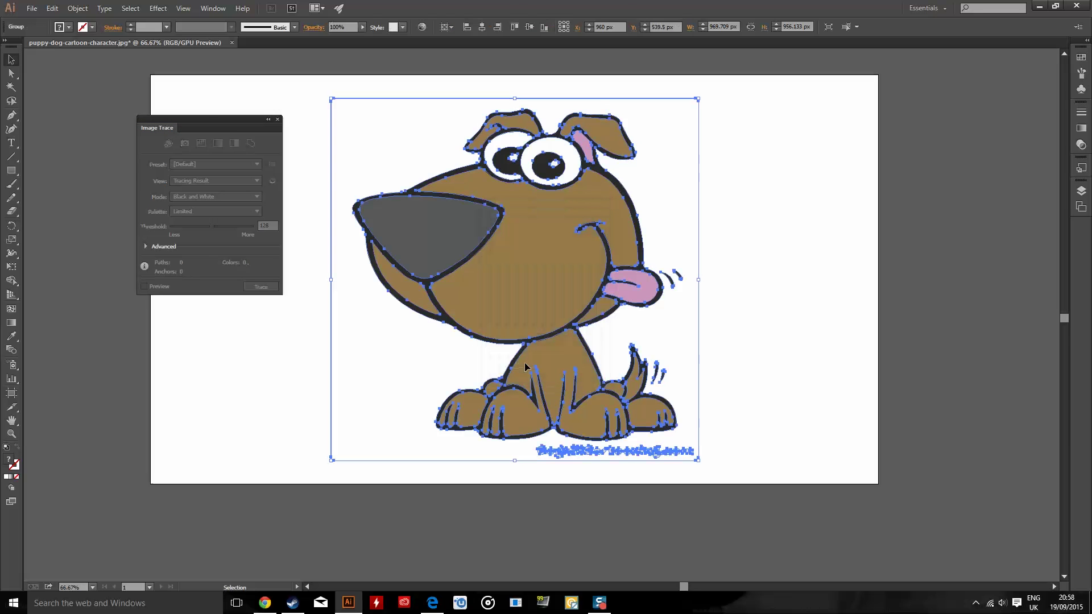
left_click(797, 293)
left_click(566, 139)
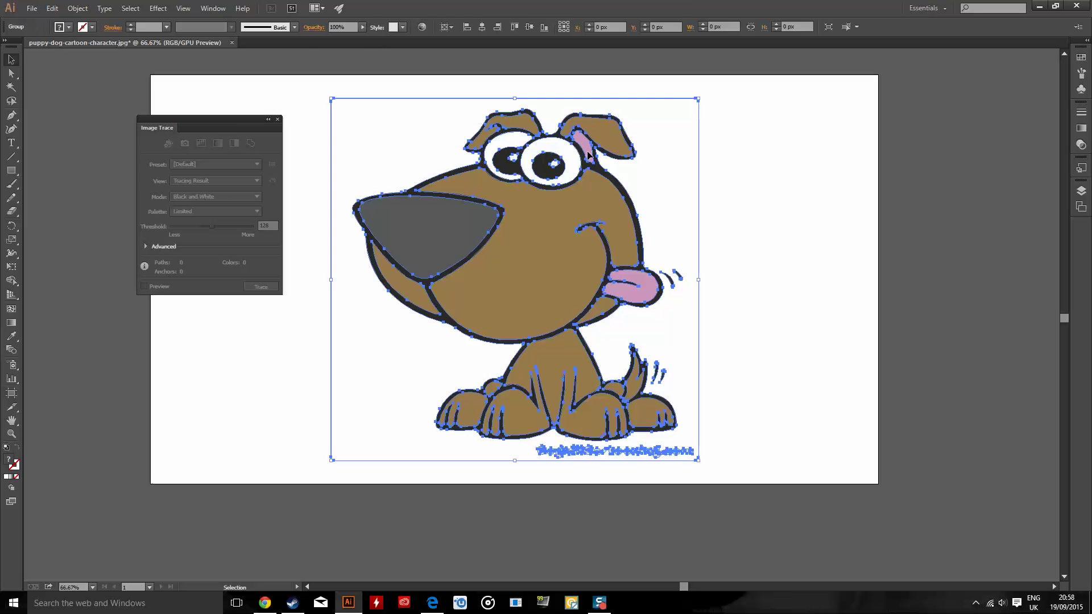
left_click(77, 8)
left_click(112, 134)
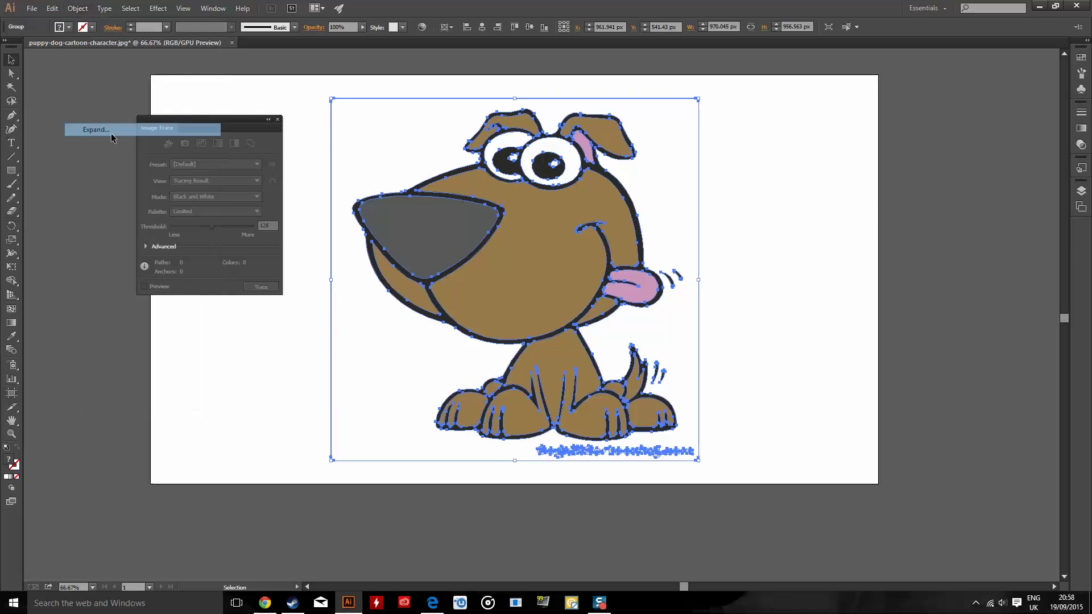
Step: Ungroup the expanded puppy and delete the marquee-selected watermark text beneath it
right_click(544, 259)
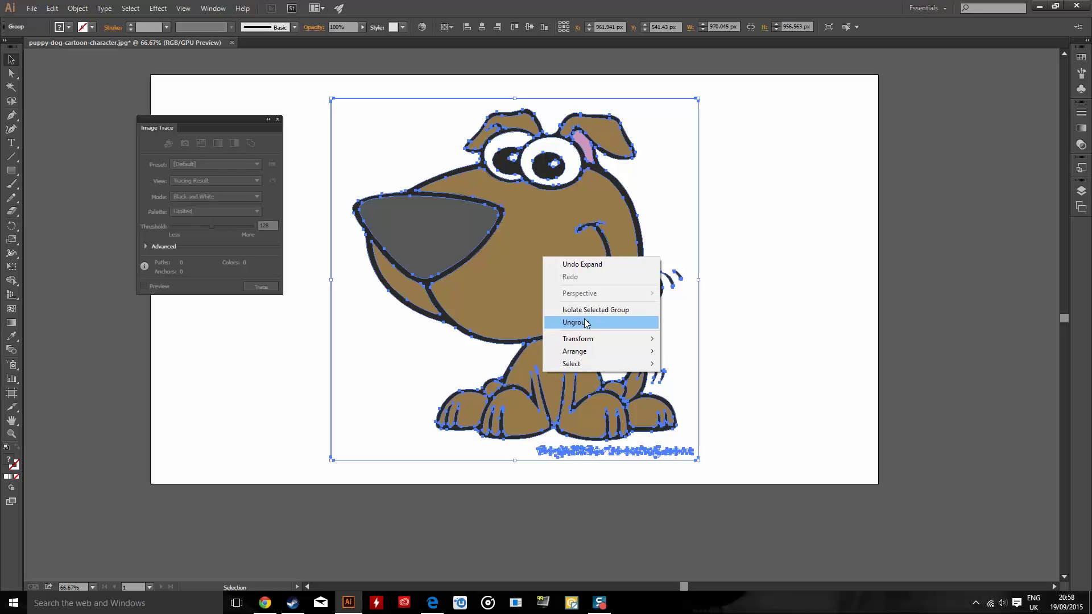
left_click(575, 283)
left_click(664, 531)
left_click_drag(724, 473, 537, 447)
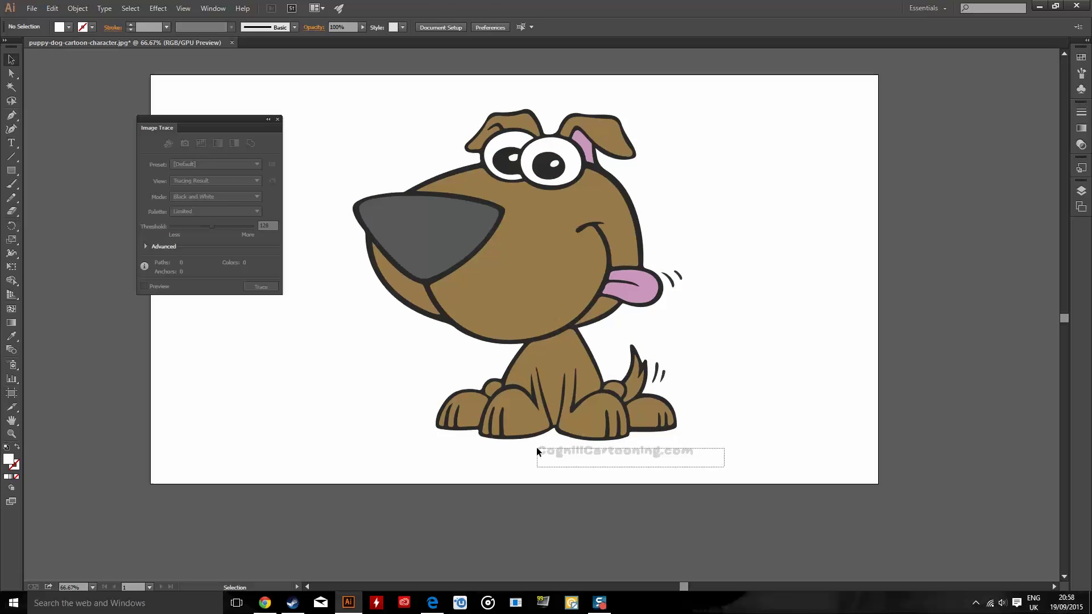
key("Delete")
Step: Ungroup the dog artwork further and select the remaining watermark paths
right_click(611, 443)
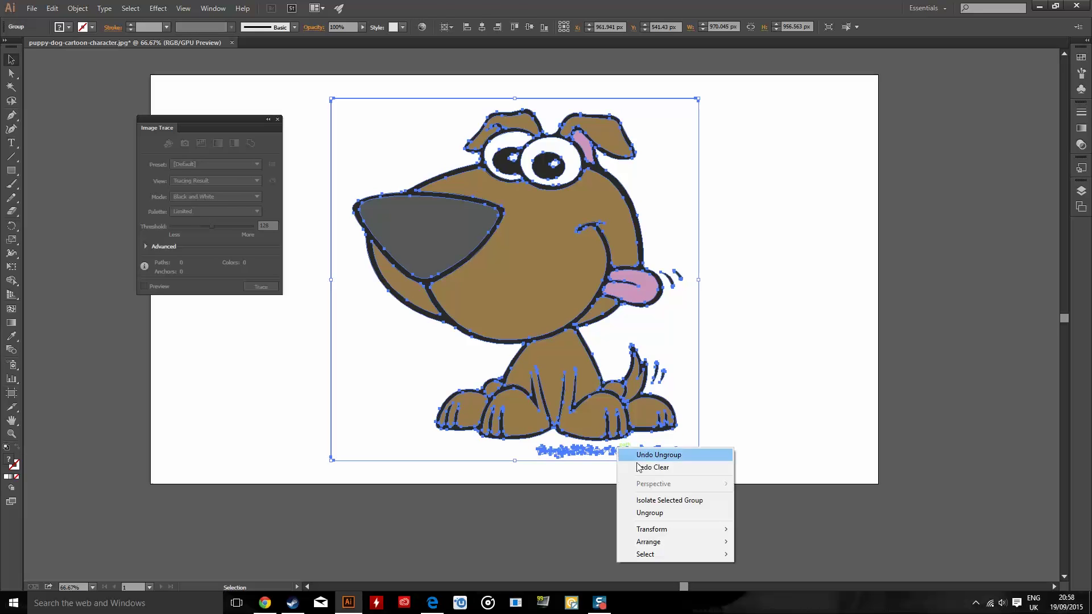
left_click(663, 512)
left_click(712, 459)
left_click_drag(712, 460, 537, 447)
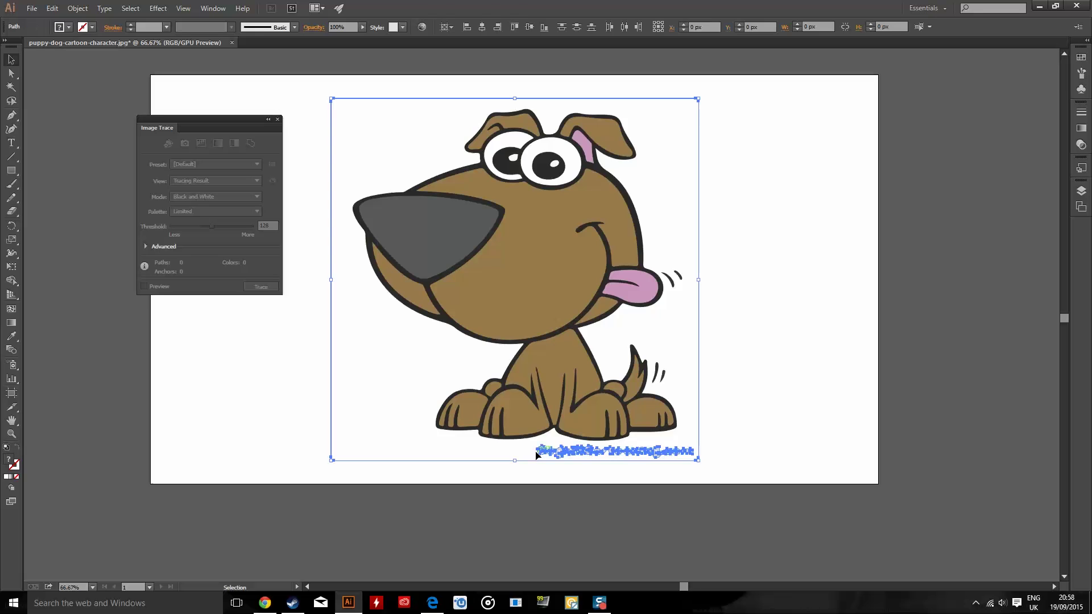
right_click(546, 453)
left_click(580, 476)
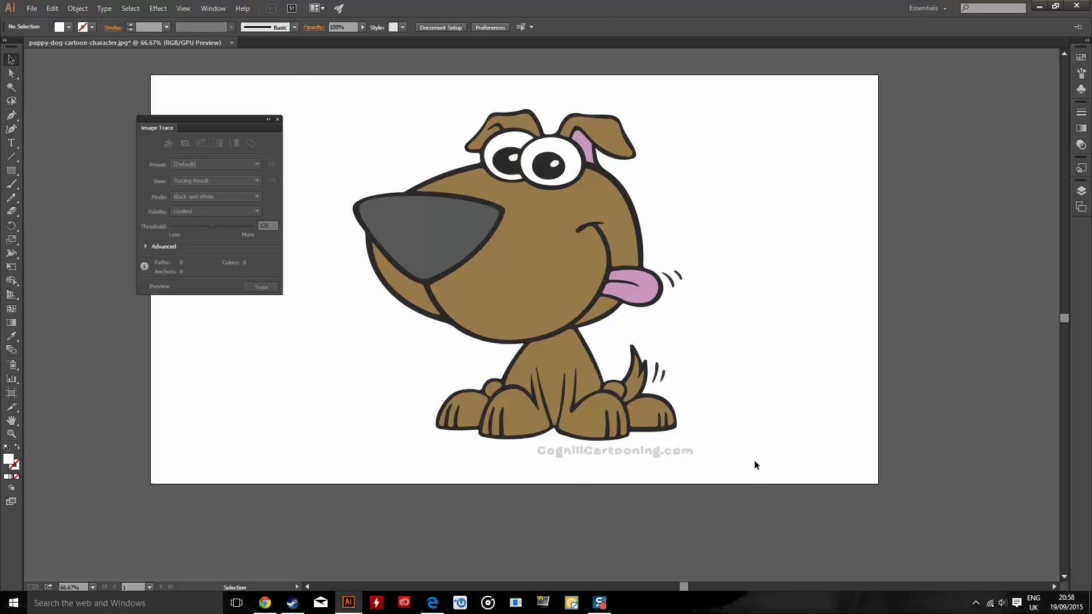
Step: Marquee-select and delete the CoghillCartooning.com watermark, then select leftover specks below the feet
key("ctrl+a")
left_click(77, 8)
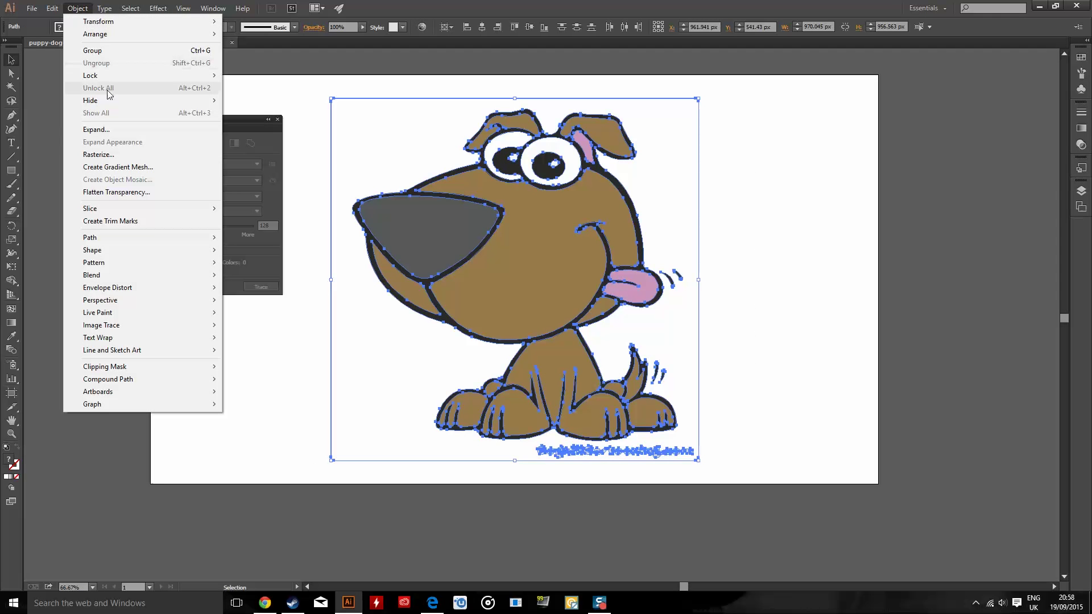
key("Escape")
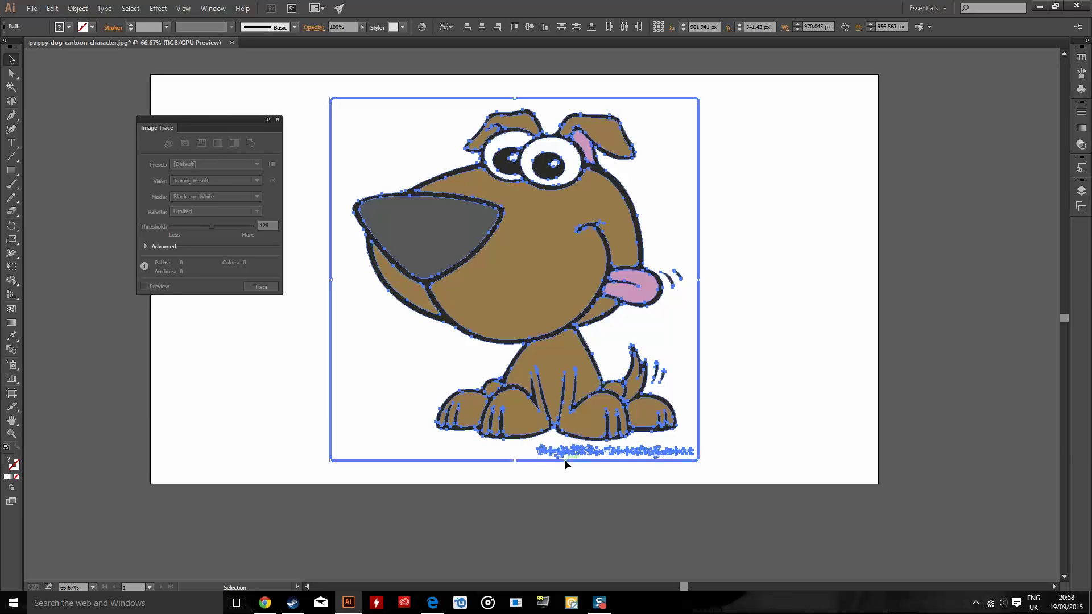
left_click_drag(531, 469, 712, 449)
key("Delete")
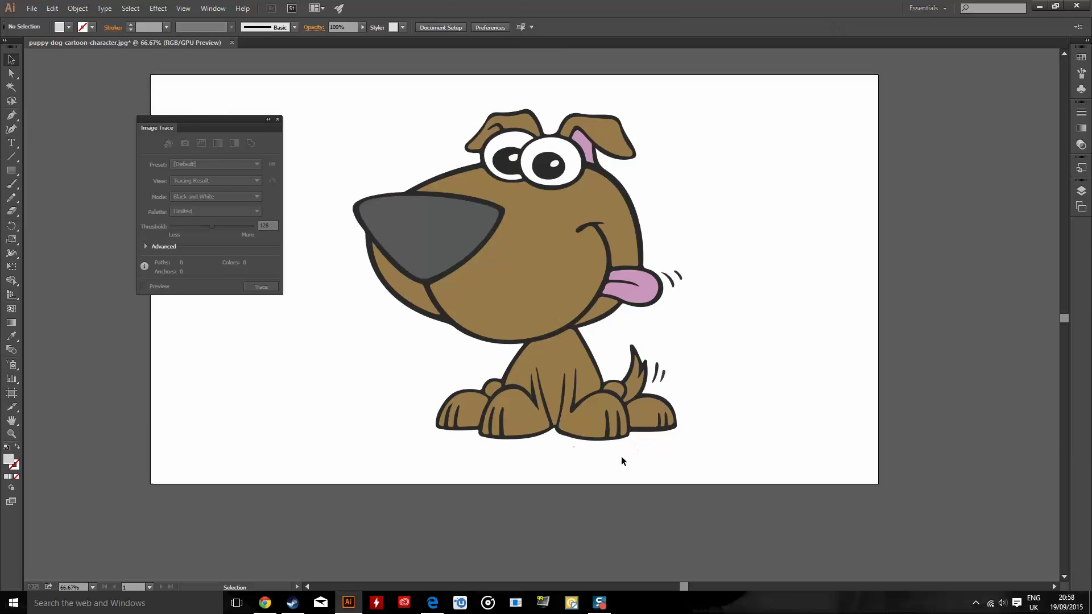
left_click_drag(596, 458, 561, 448)
Step: Delete the leftover specks and drag the original puppy JPG from the desktop onto the canvas
key("Delete")
left_click(1090, 603)
left_click_drag(21, 139, 785, 373)
left_click(836, 367)
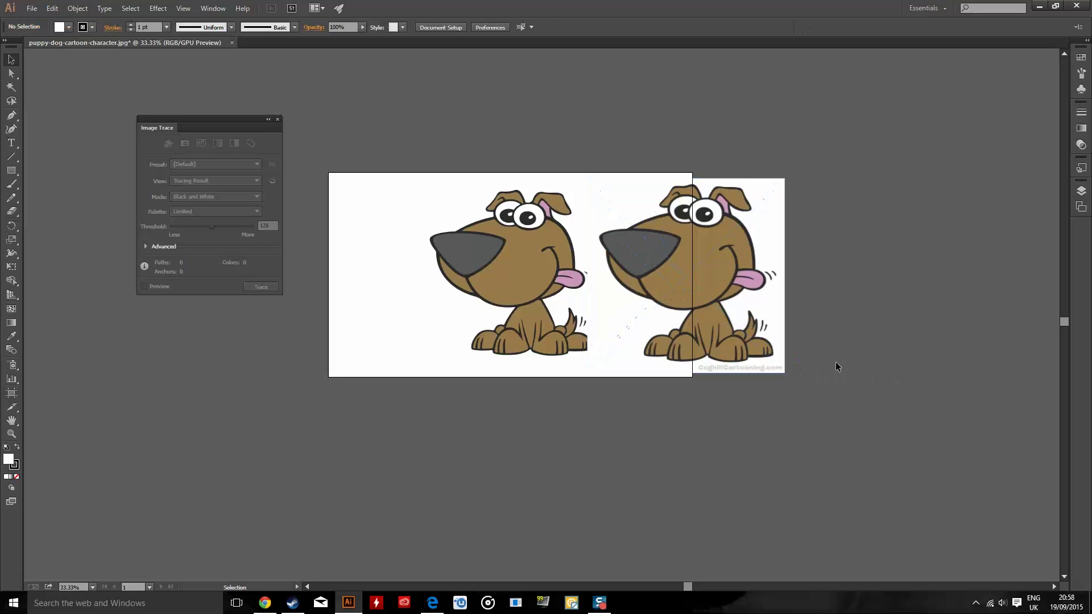
left_click_drag(666, 293, 711, 293)
left_click_drag(810, 319, 884, 318)
Step: Move the traced puppy to the artboard's left half and the original image to the right half
left_click_drag(592, 380, 443, 161)
left_click_drag(549, 248, 435, 249)
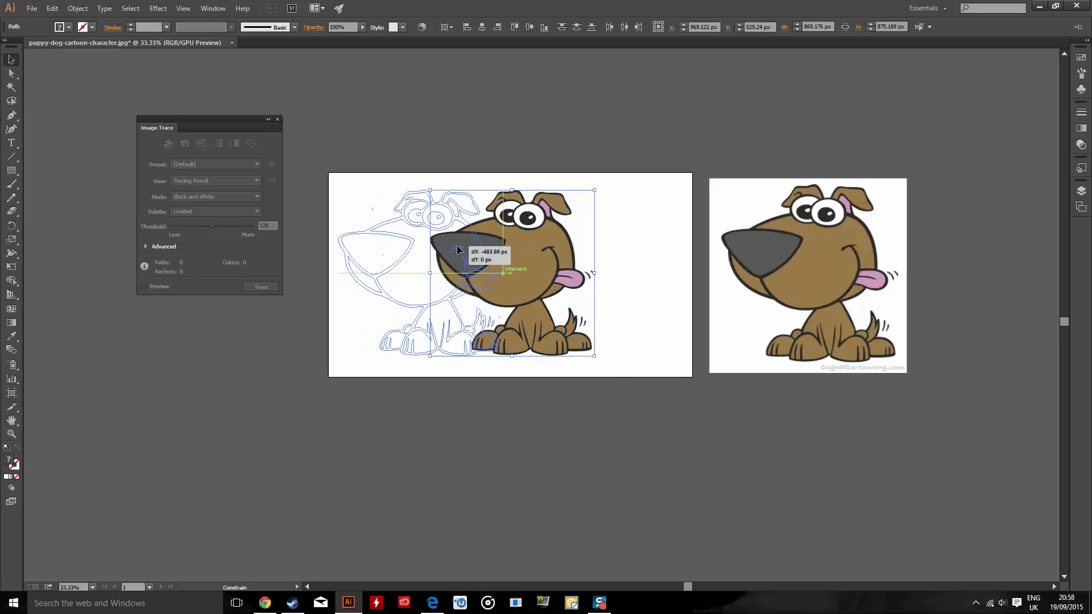
left_click_drag(458, 251, 458, 250)
left_click_drag(895, 268, 663, 287)
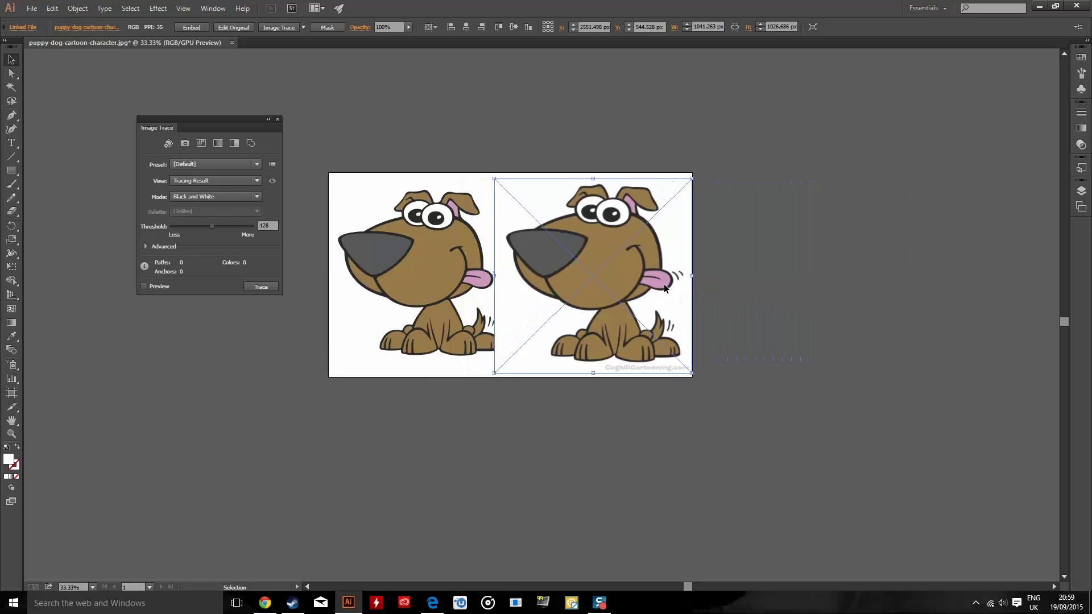
Step: Send the original puppy image to the back, behind the traced puppy
left_click(778, 279)
left_click(558, 309)
right_click(550, 314)
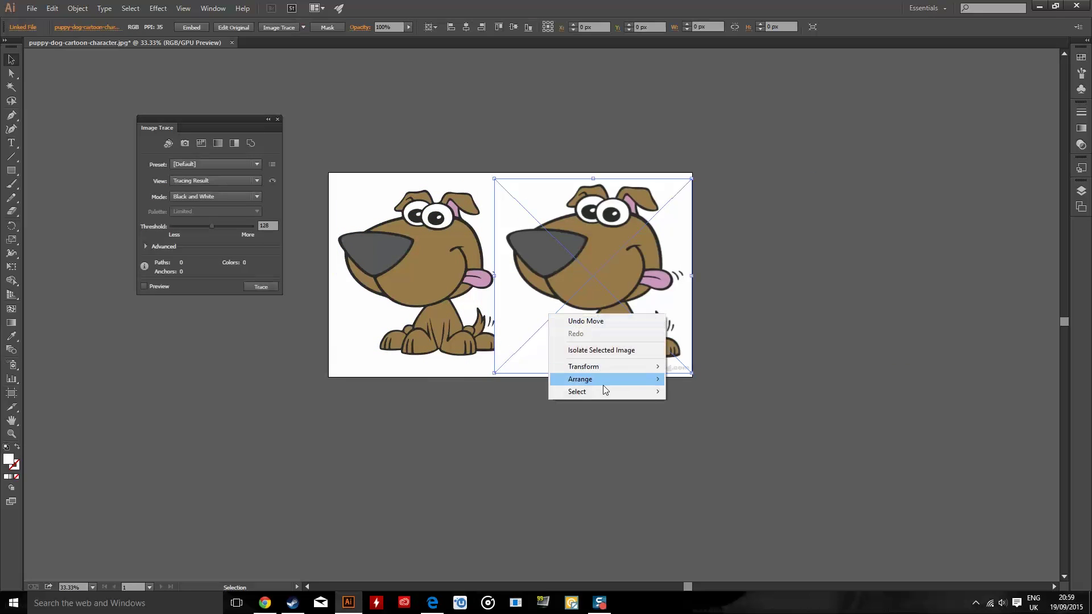
mouse_move(604, 387)
left_click(739, 417)
left_click(756, 407)
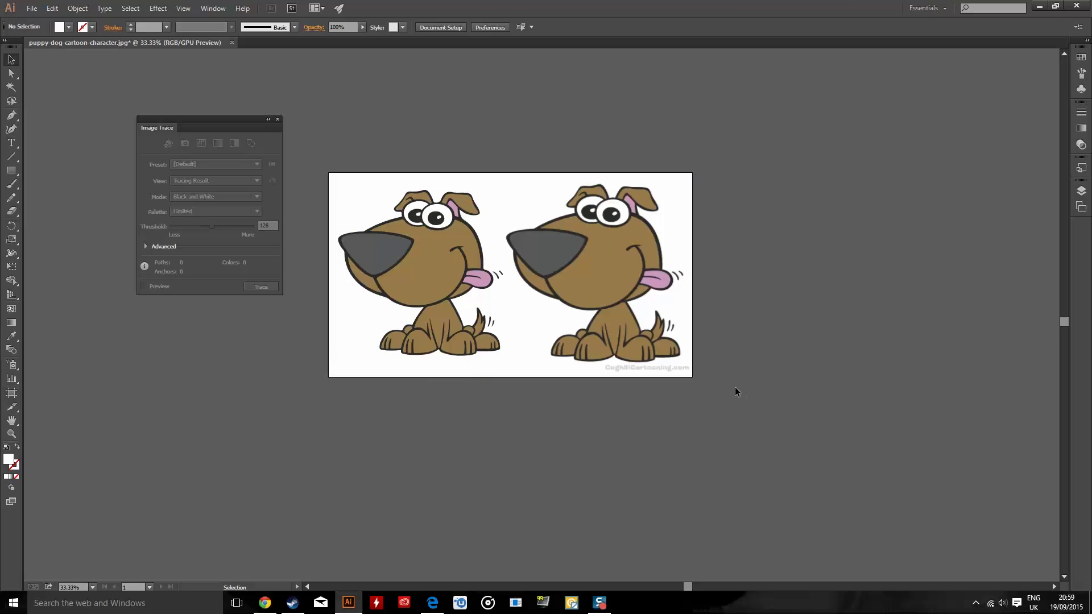
Step: Zoom in and out to compare the traced puppy against the original image
scroll(450, 269, "up", 2)
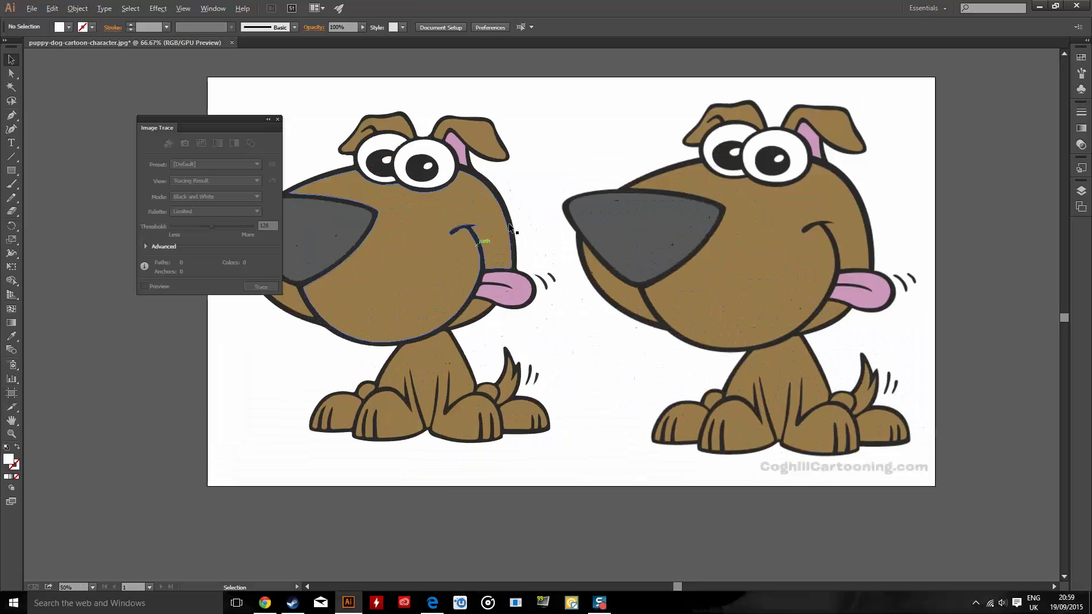
scroll(548, 191, "down", 1)
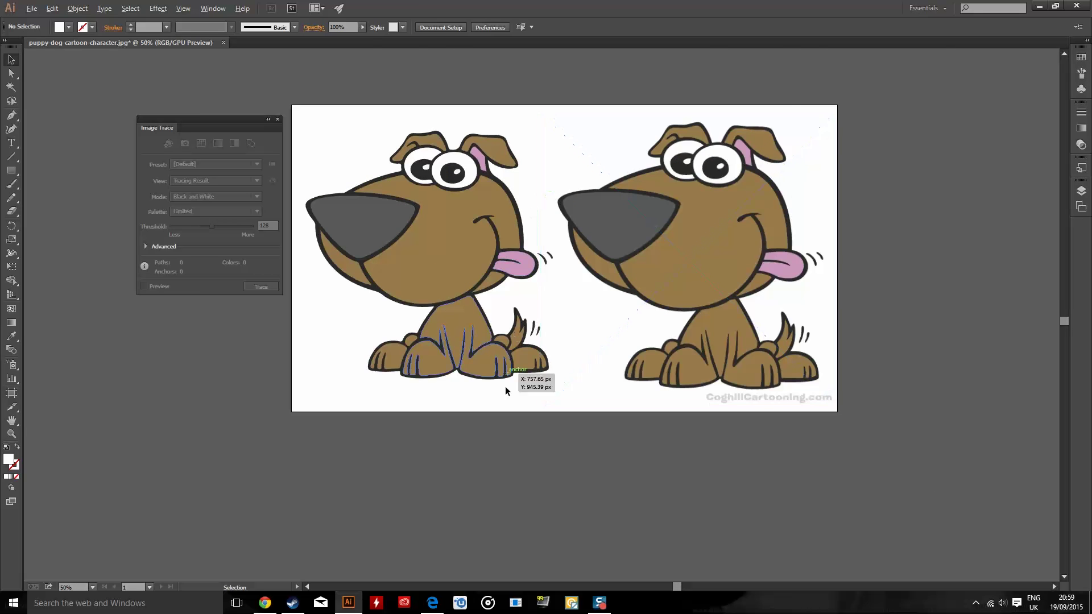
scroll(515, 390, "up", 1)
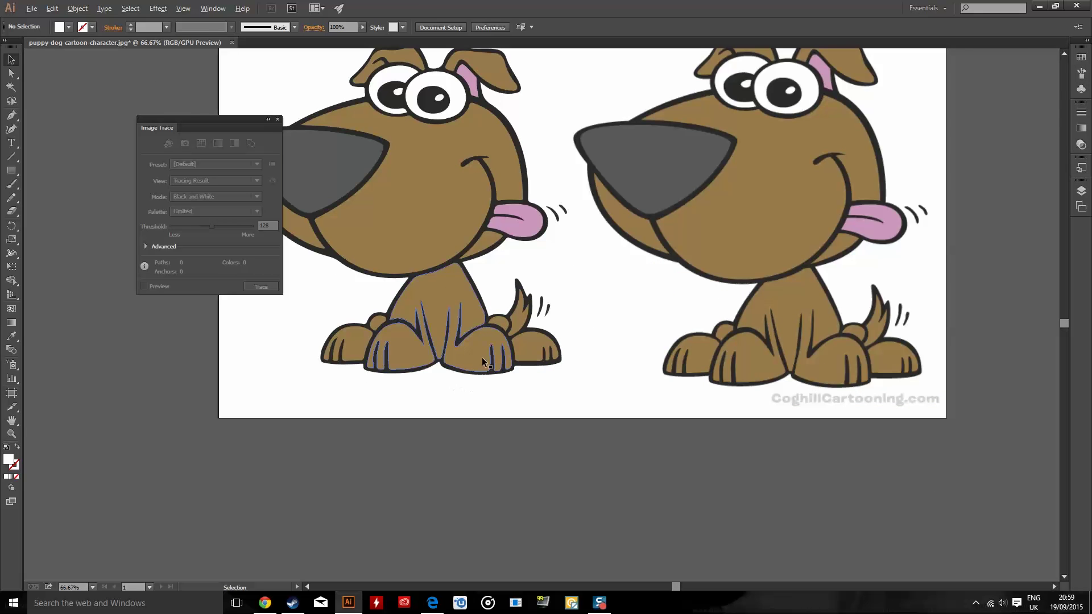
scroll(482, 358, "up", 5)
scroll(331, 286, "down", 4)
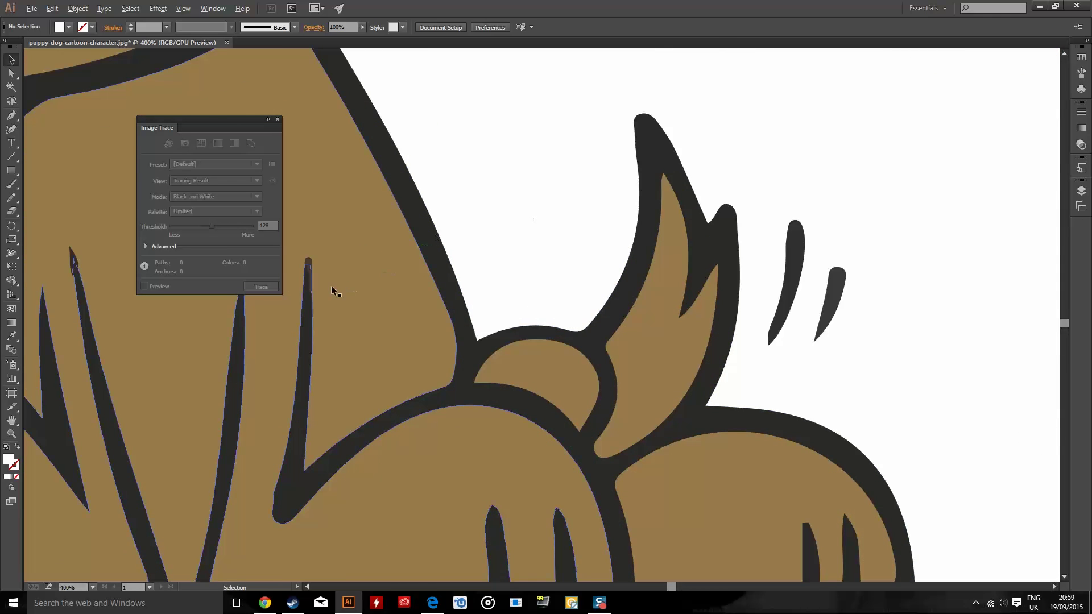
scroll(694, 206, "up", 4)
scroll(694, 206, "down", 4)
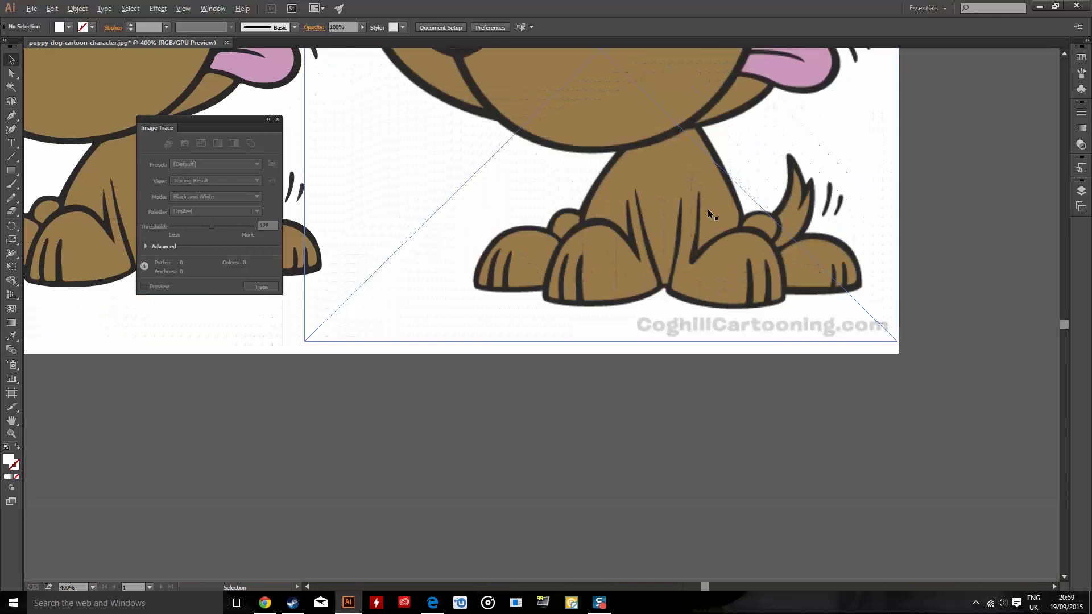
scroll(474, 211, "up", 3)
scroll(474, 210, "up", 2)
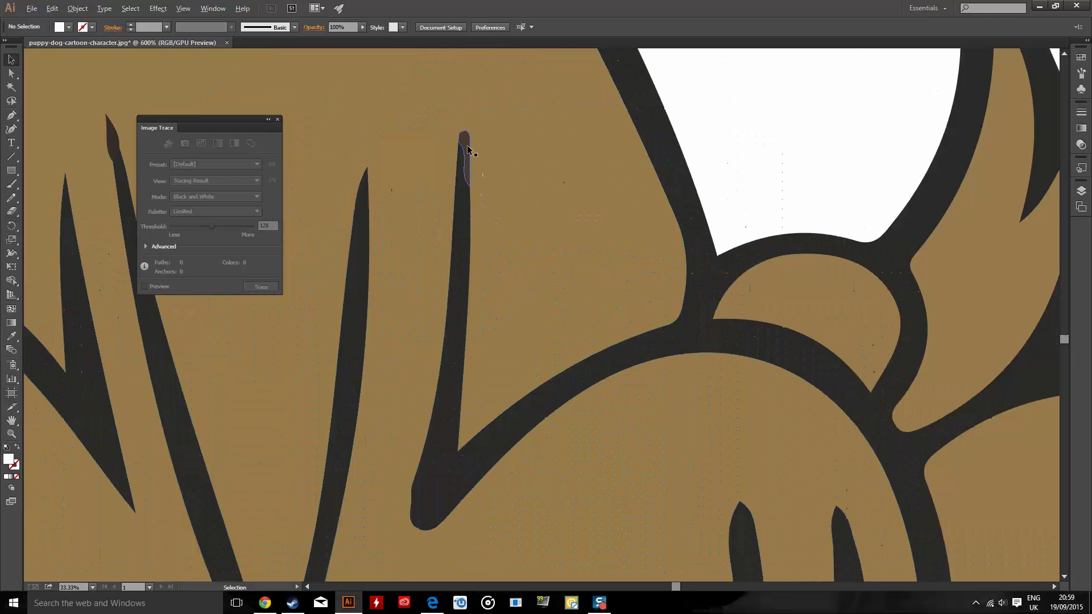
scroll(468, 146, "down", 3)
scroll(461, 178, "up", 4)
scroll(476, 250, "down", 6)
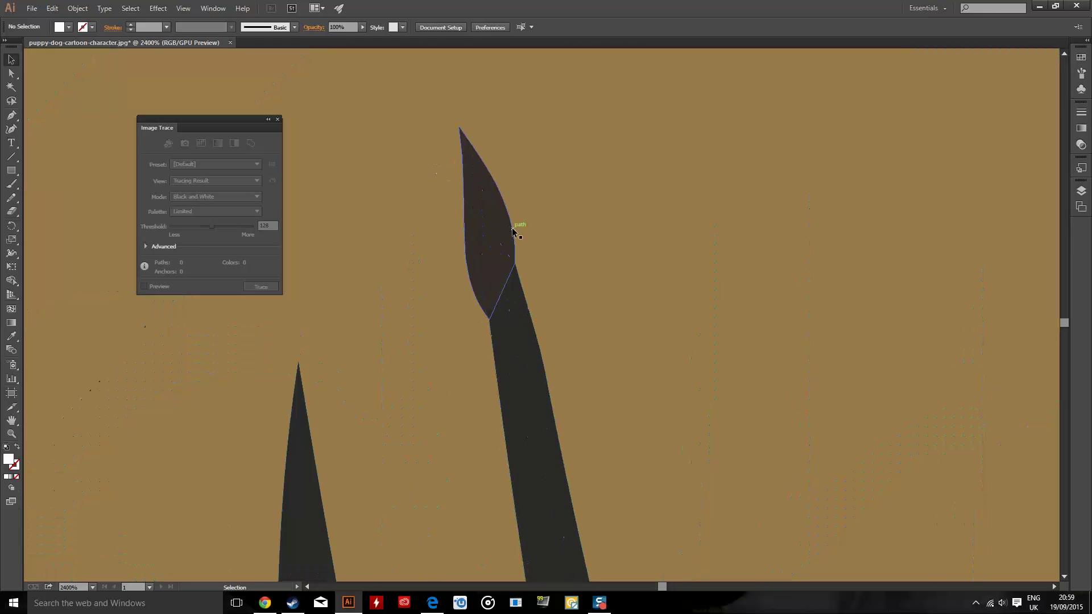
scroll(475, 265, "up", 3)
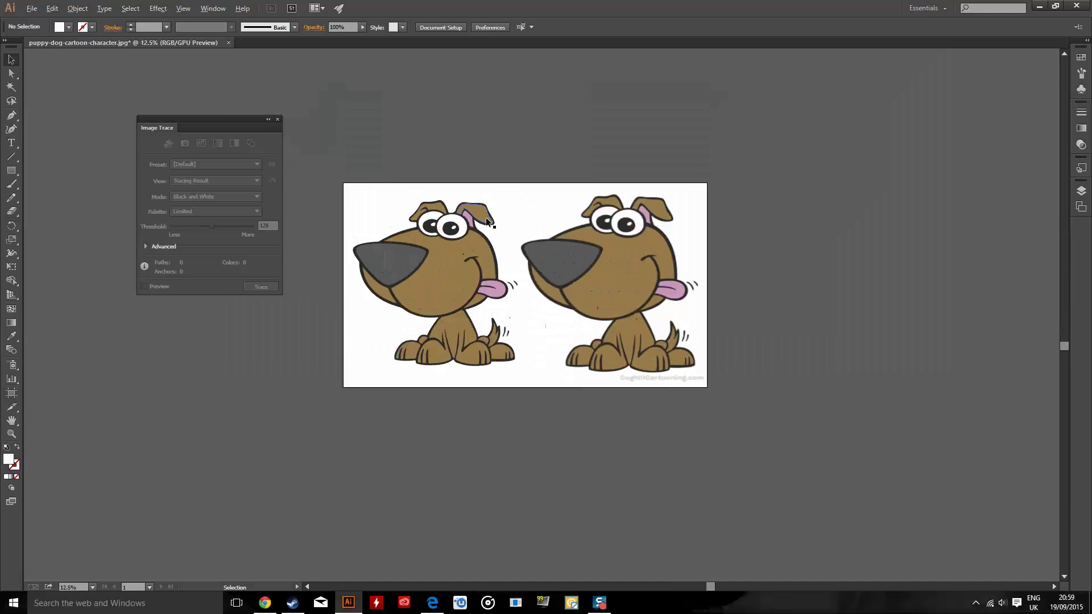
scroll(361, 285, "down", 3)
scroll(403, 326, "up", 3)
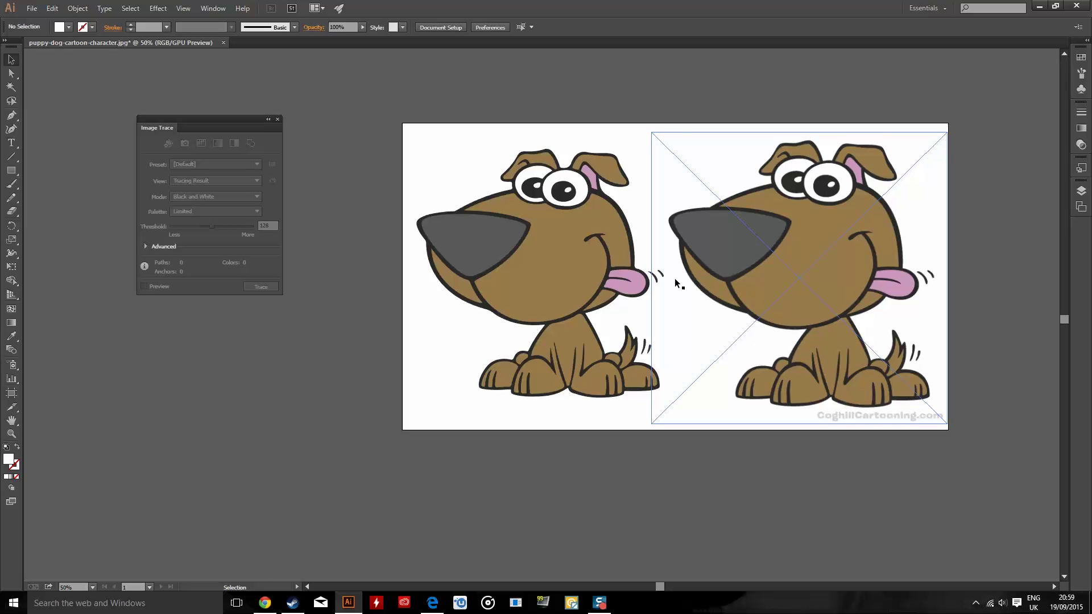
scroll(548, 310, "down", 3)
scroll(633, 309, "up", 3)
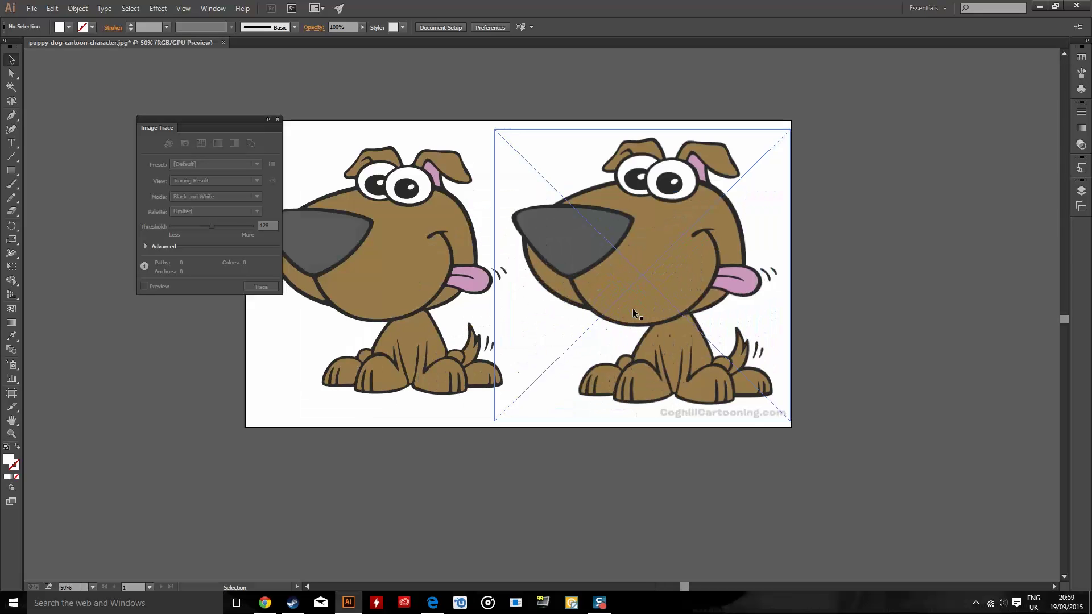
Step: Close the Image Trace panel and marquee-select all of the left puppy's artwork
left_click(277, 120)
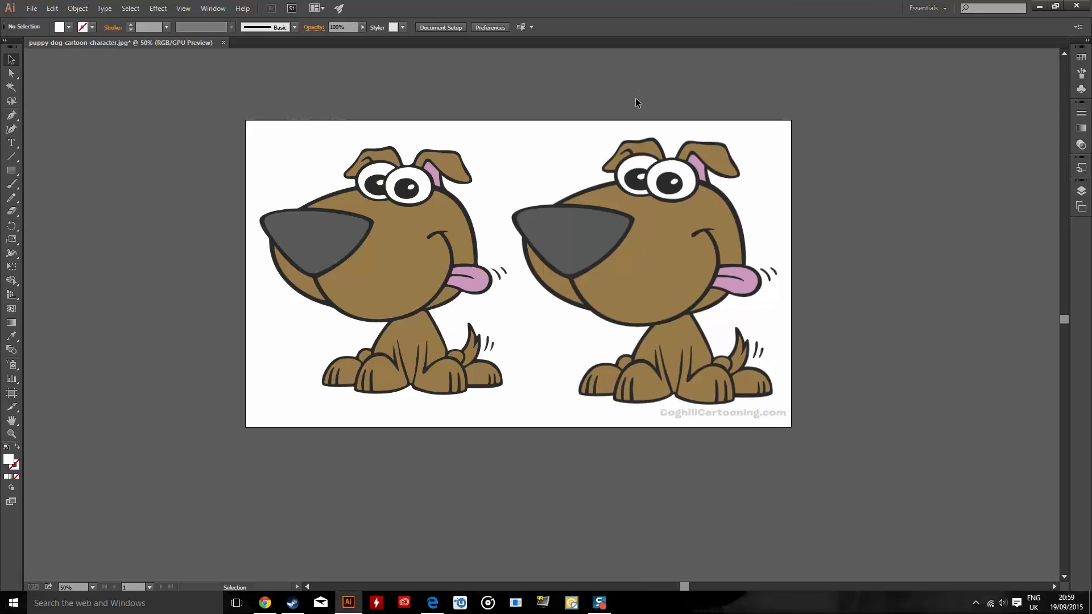
left_click(406, 280)
left_click_drag(235, 152, 501, 424)
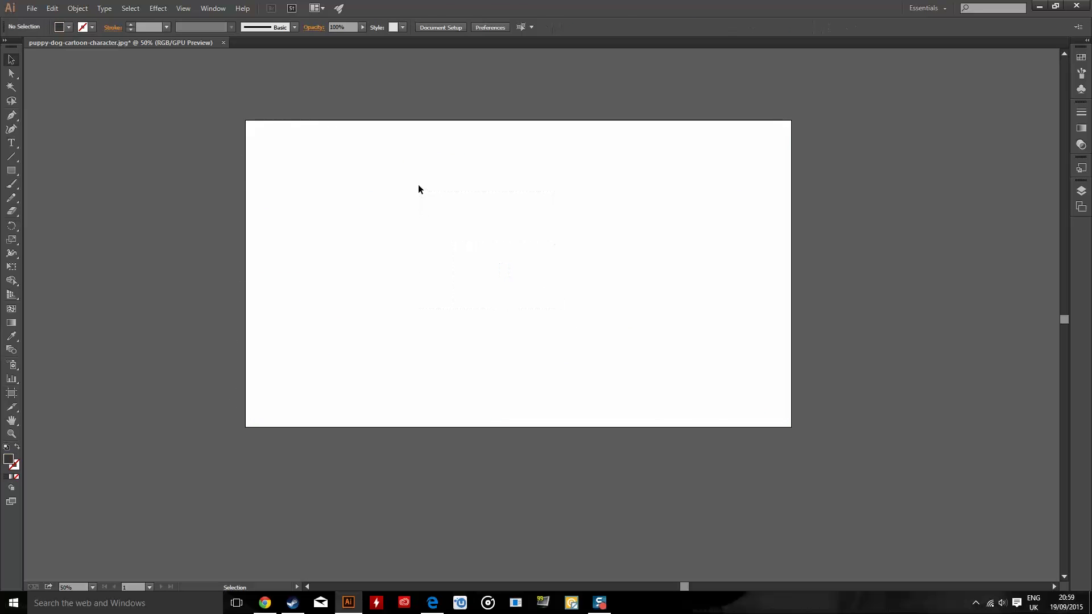
Step: Launch Vector Magic Desktop Edition from the taskbar and switch back to Edge
left_click(1091, 591)
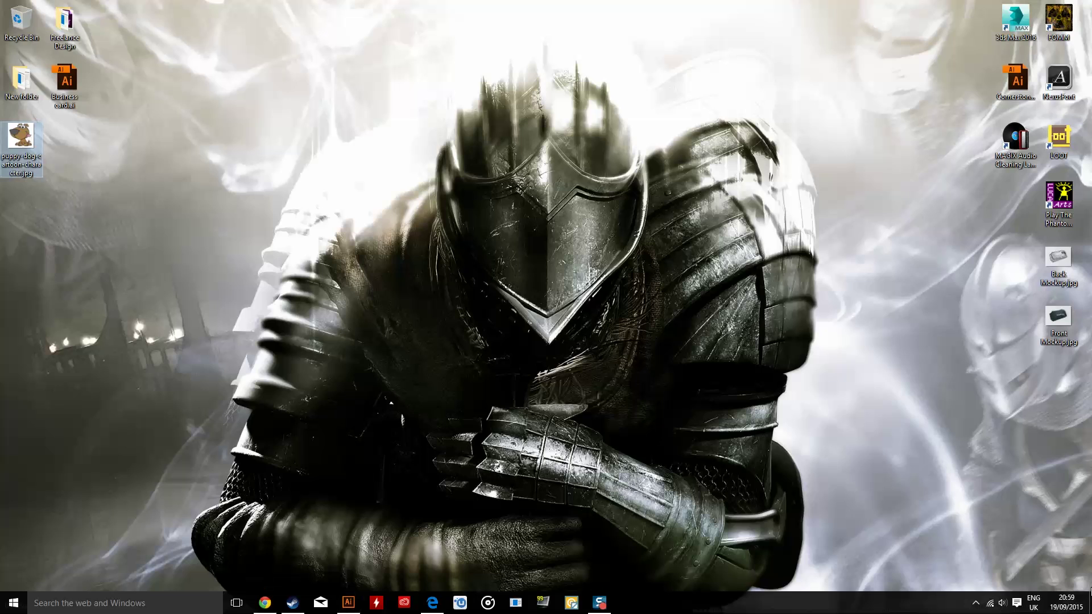
left_click(571, 604)
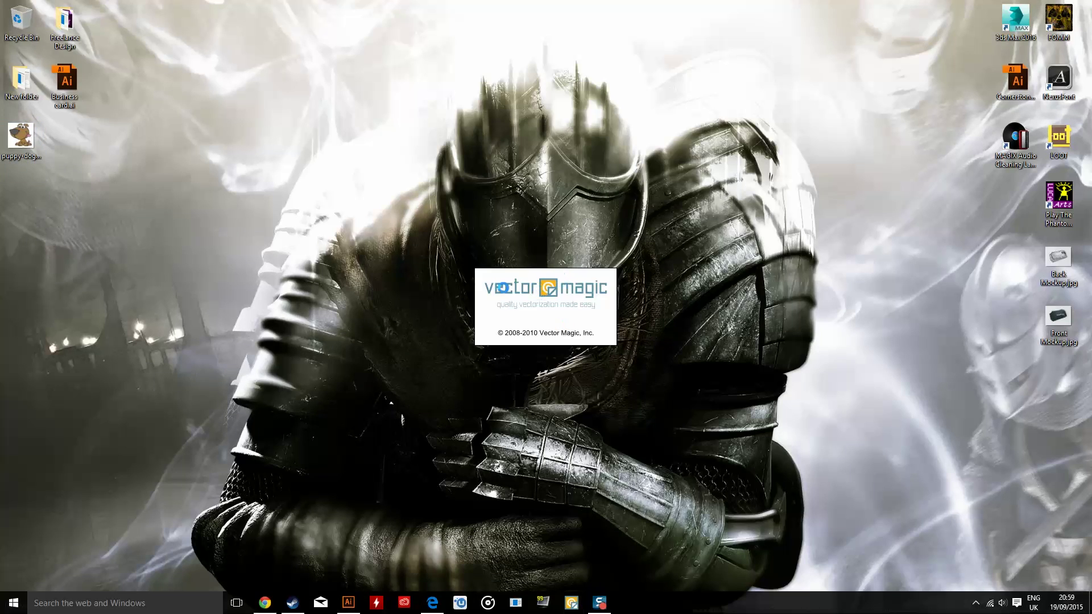
left_click(465, 57)
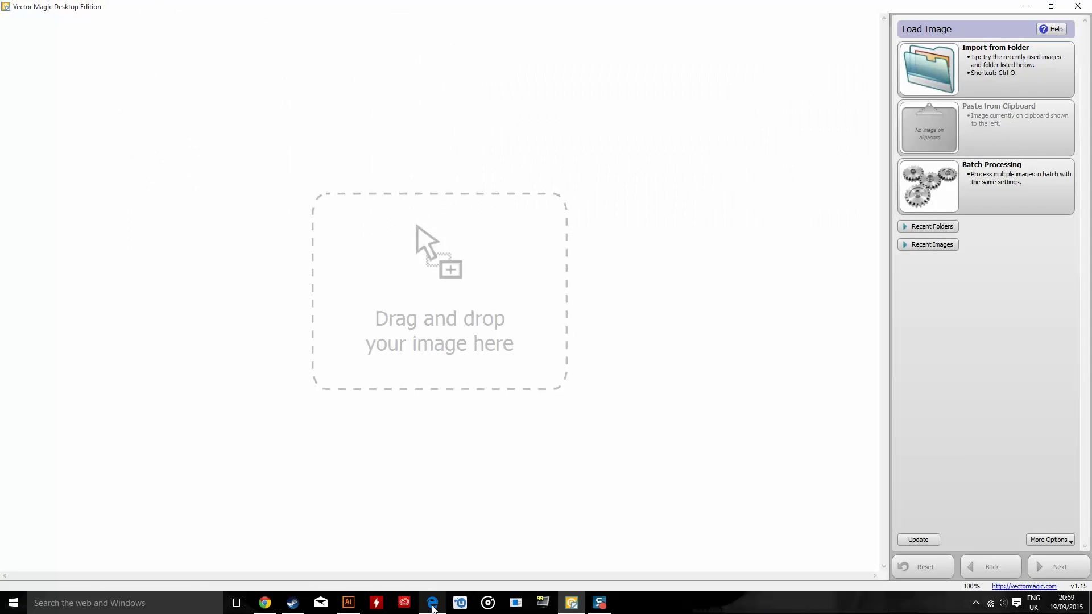
key("alt+Tab")
Step: Search the web for 'vector magic' and open the vectormagic.com website
left_click(236, 10)
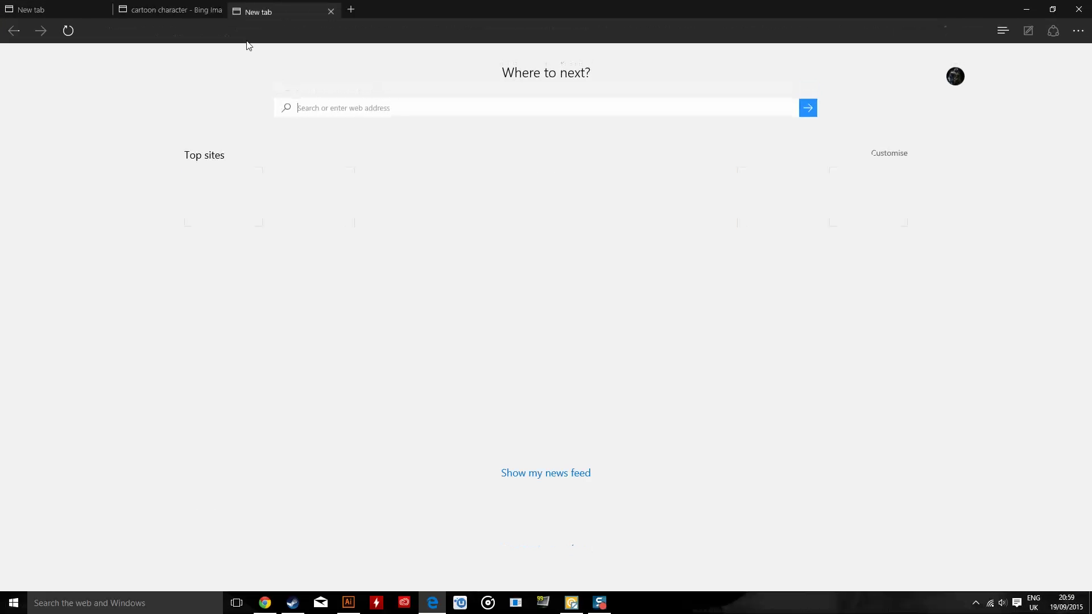
left_click(356, 108)
type("vector magic")
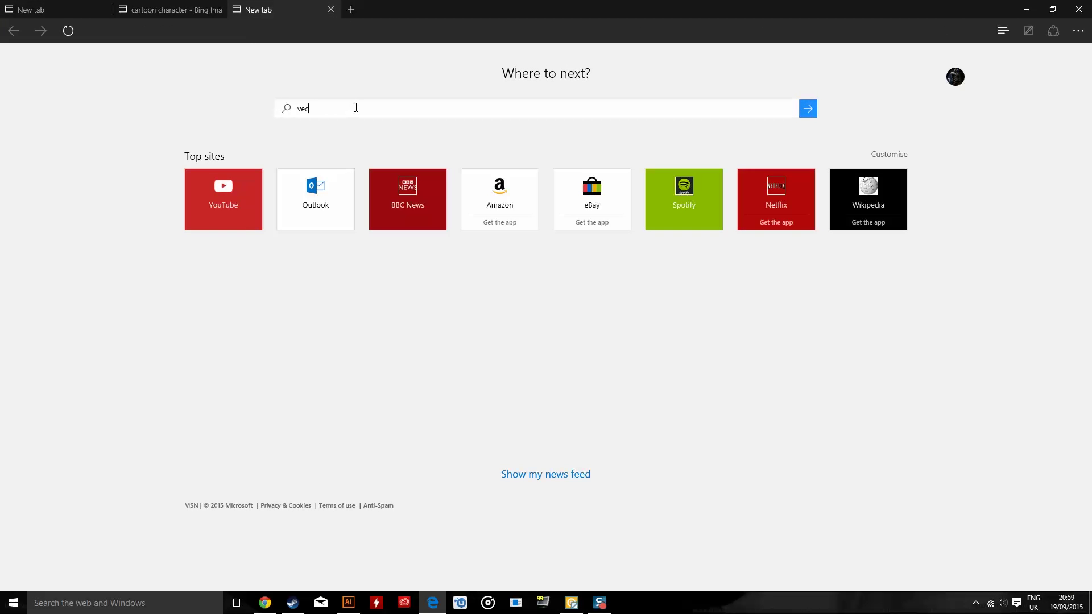
key("Return")
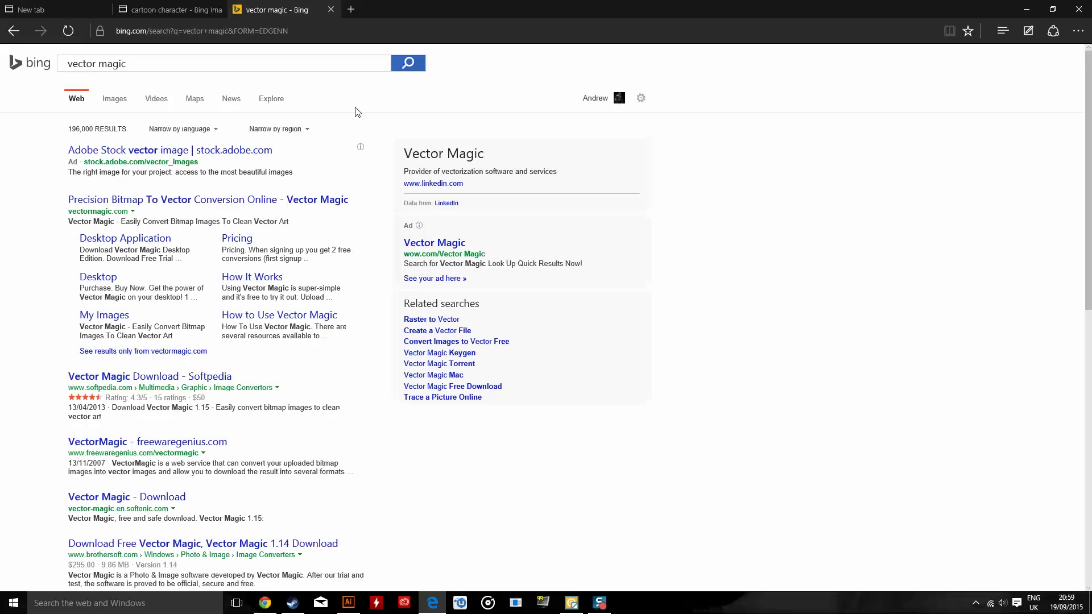
left_click(199, 207)
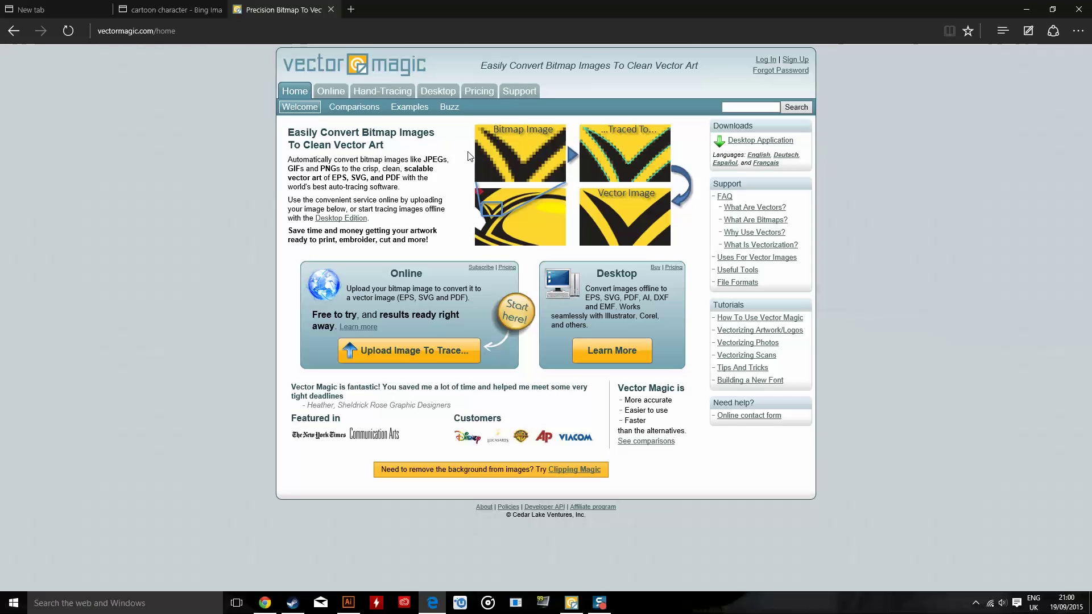
Step: Browse the Online and Desktop Edition pages, close the tab, and load the puppy image into Vector Magic
left_click(331, 93)
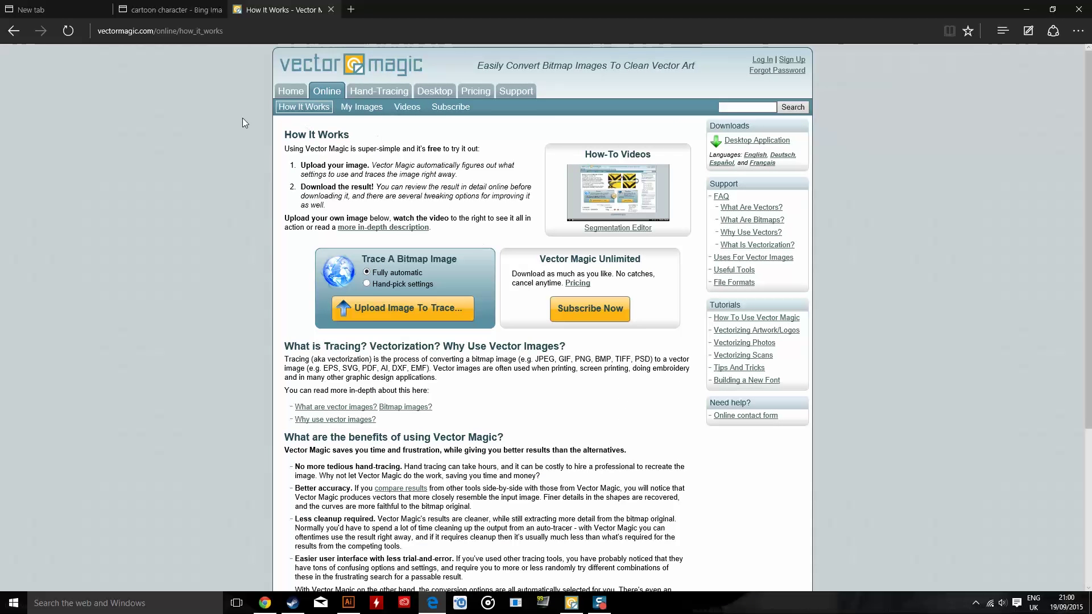
left_click(293, 93)
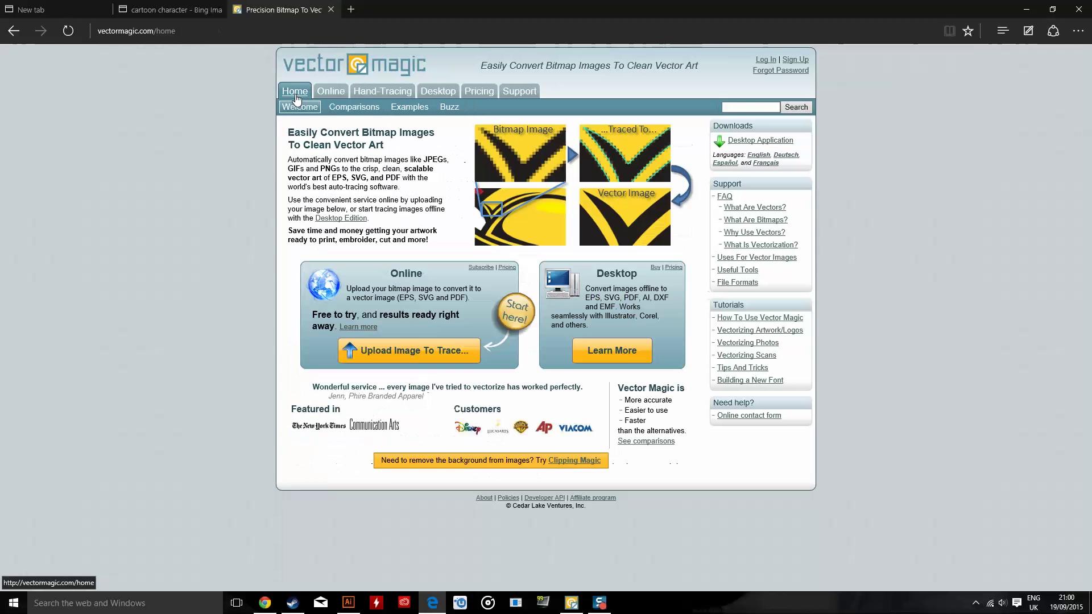
left_click(419, 93)
left_click(431, 92)
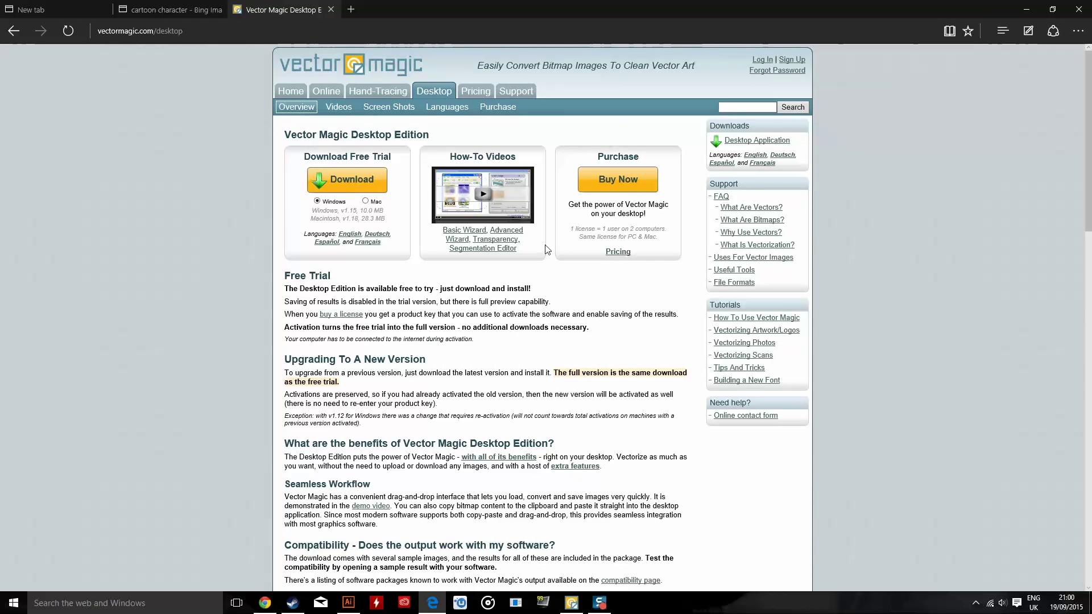
scroll(496, 299, "down", 20)
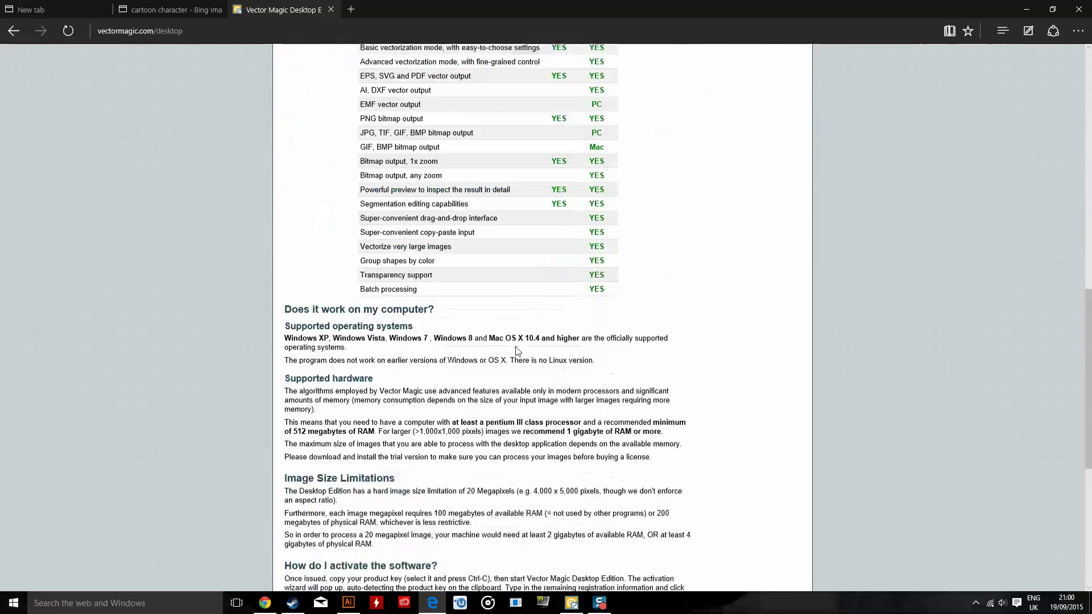
scroll(509, 344, "up", 20)
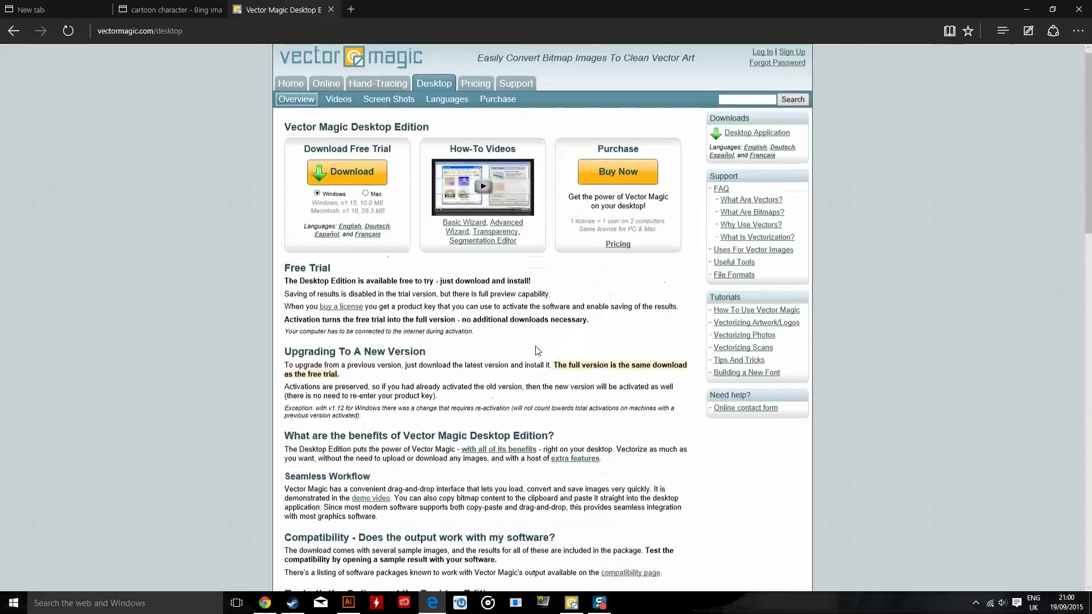
left_click(334, 10)
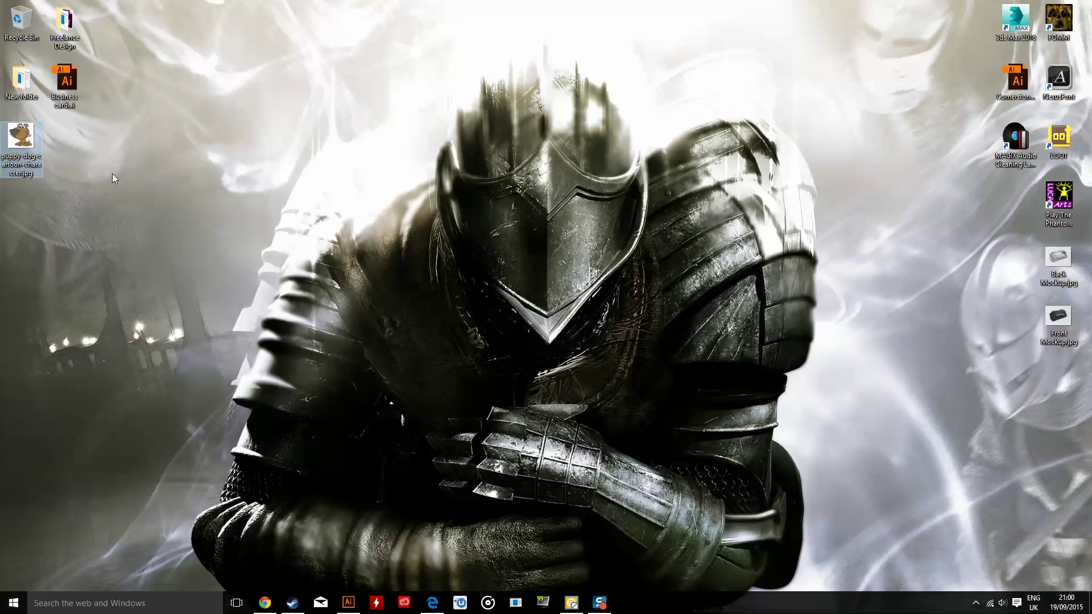
left_click_drag(21, 142, 418, 224)
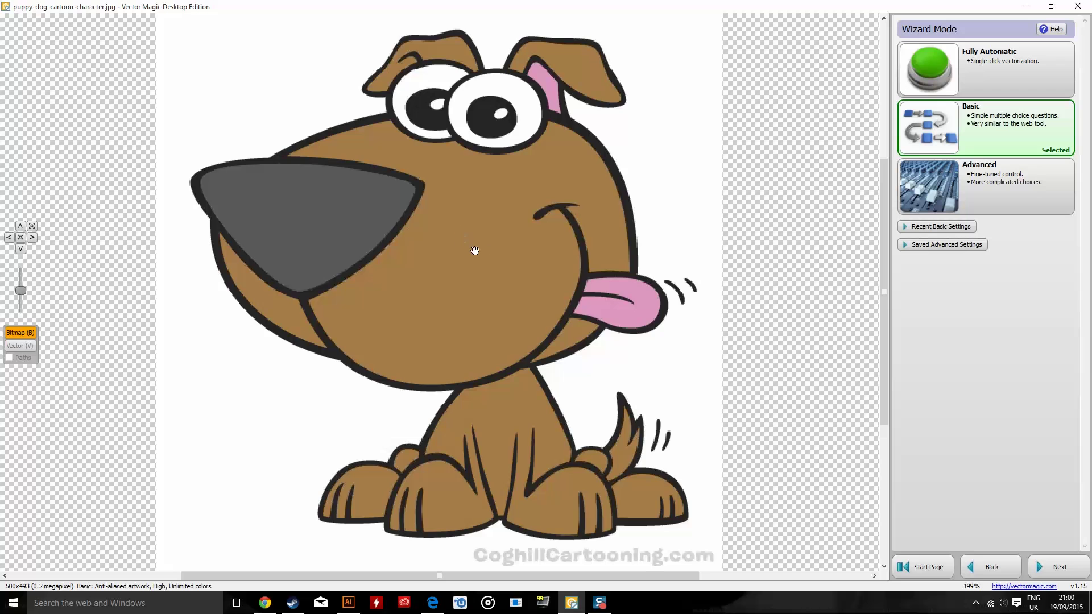
Step: Auto-trace the puppy in Vector Magic and zoom to inspect the High detail, 6-colour result
left_click(1024, 80)
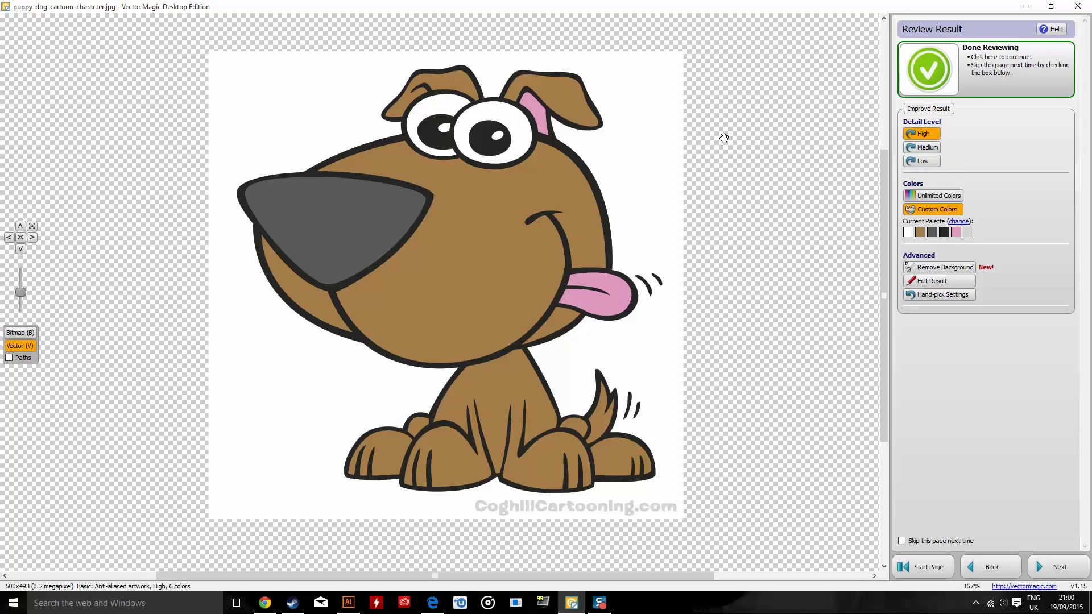
scroll(529, 462, "up", 5)
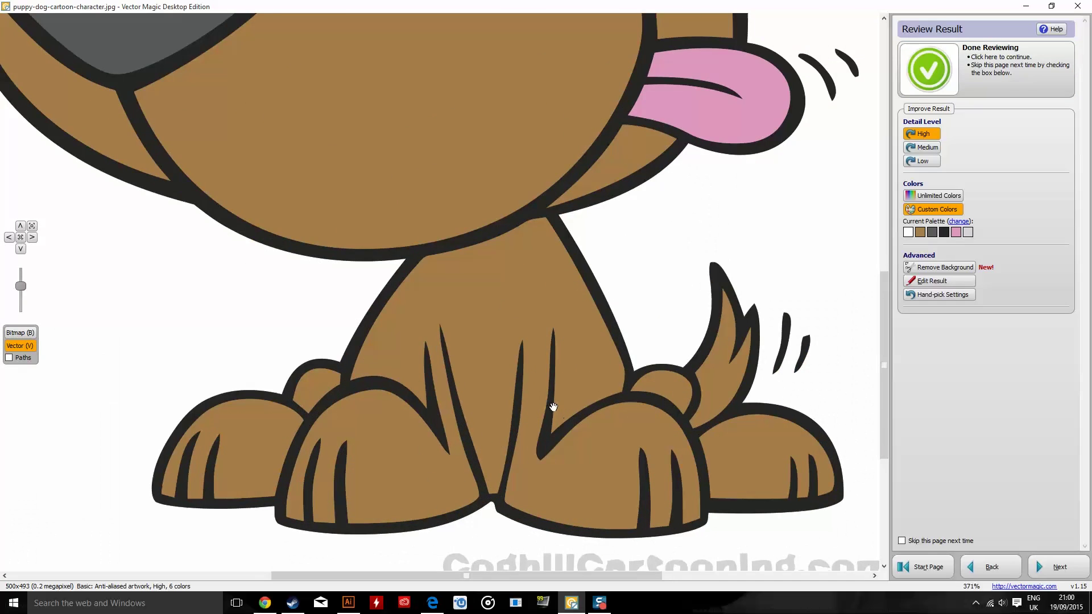
scroll(570, 408, "up", 4)
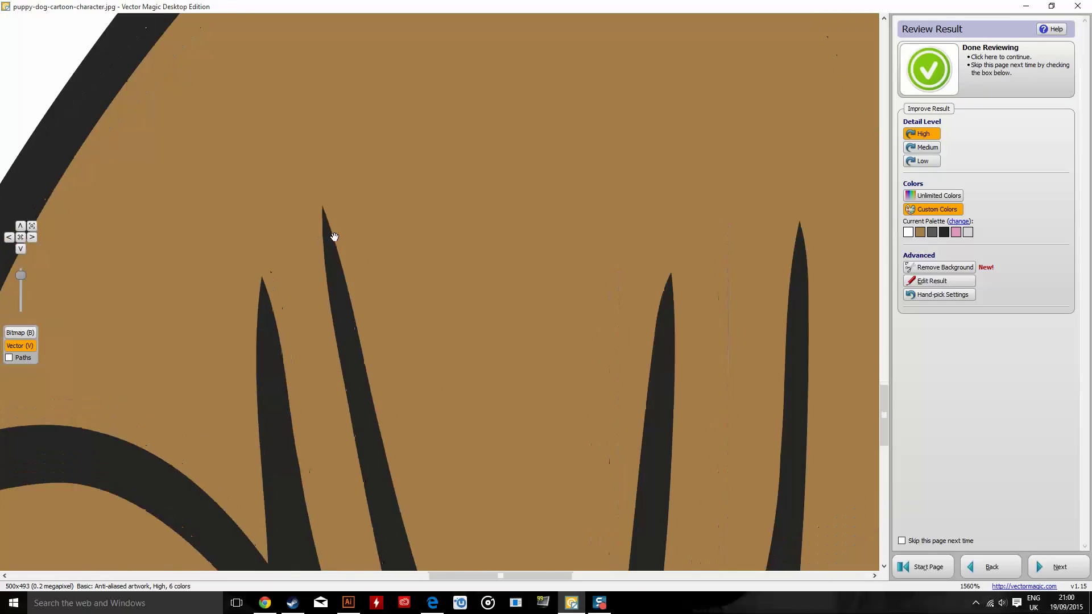
scroll(675, 325, "up", 2)
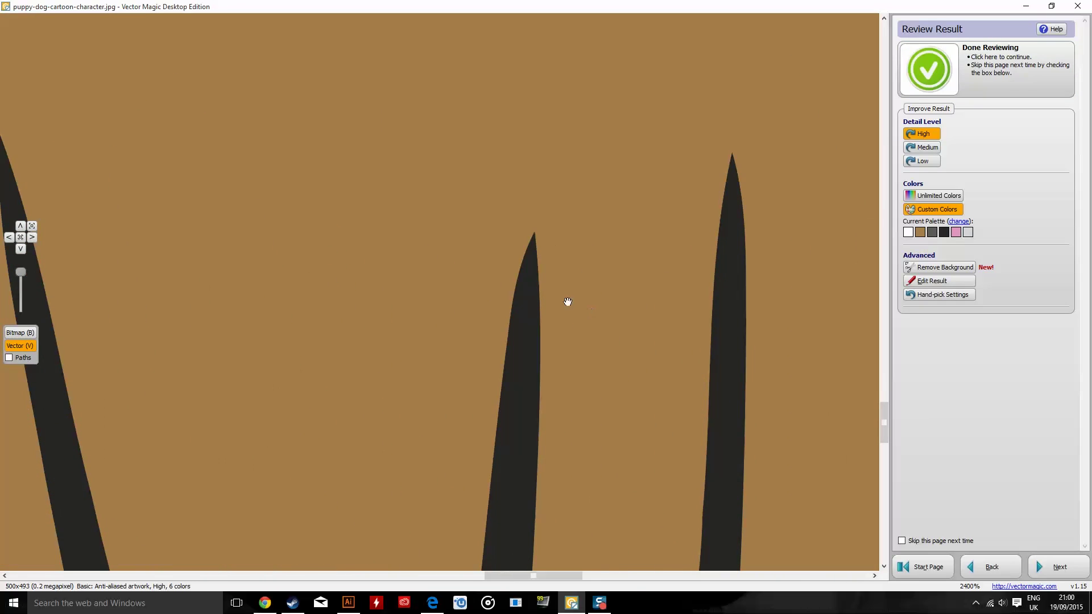
scroll(497, 378, "down", 10)
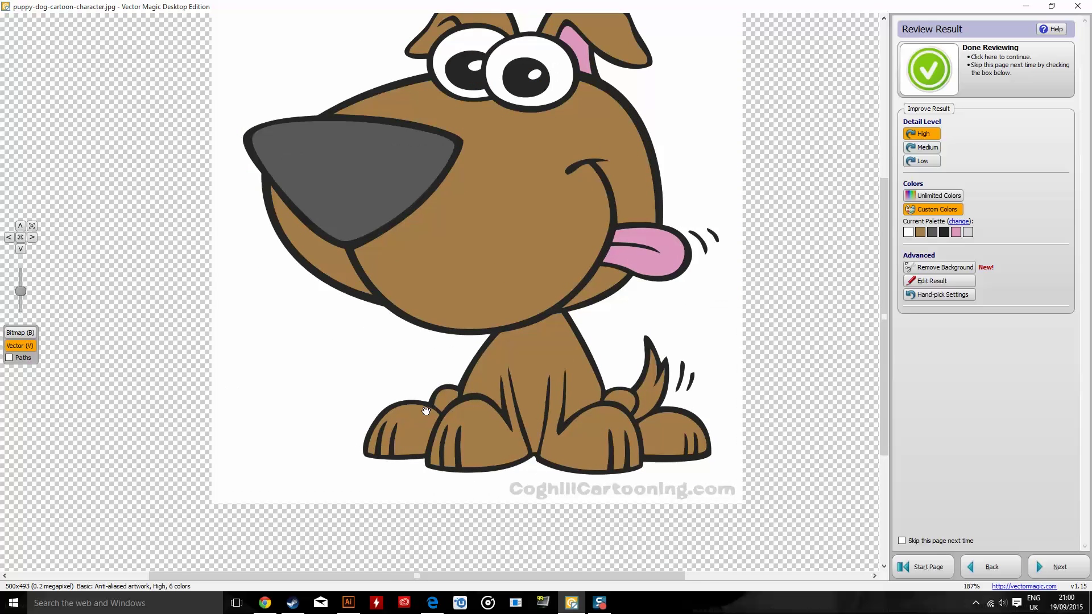
scroll(417, 403, "down", 3)
scroll(401, 378, "up", 2)
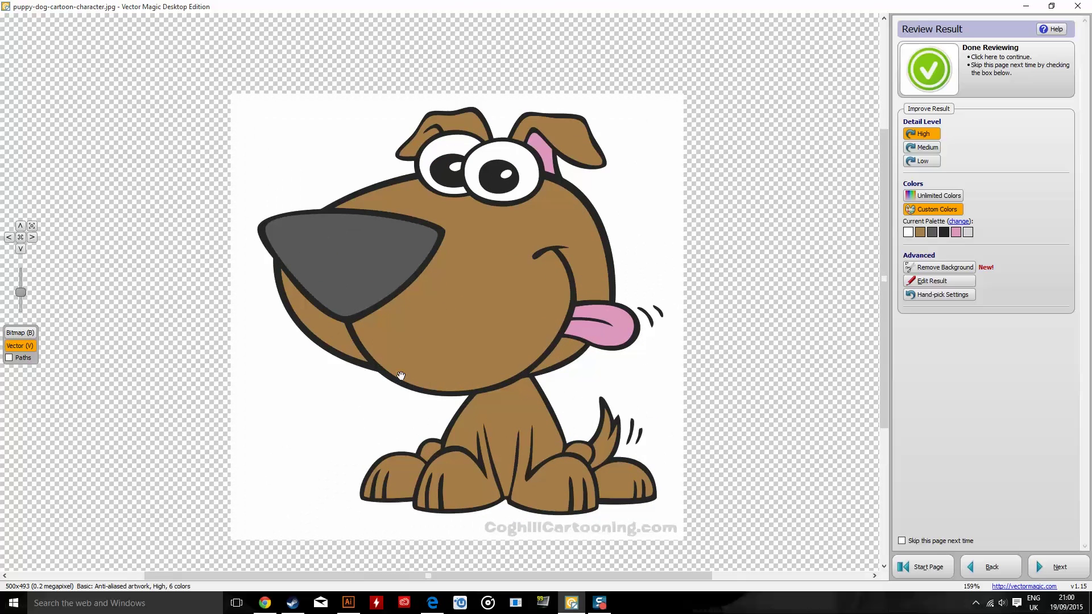
scroll(299, 250, "down", 1)
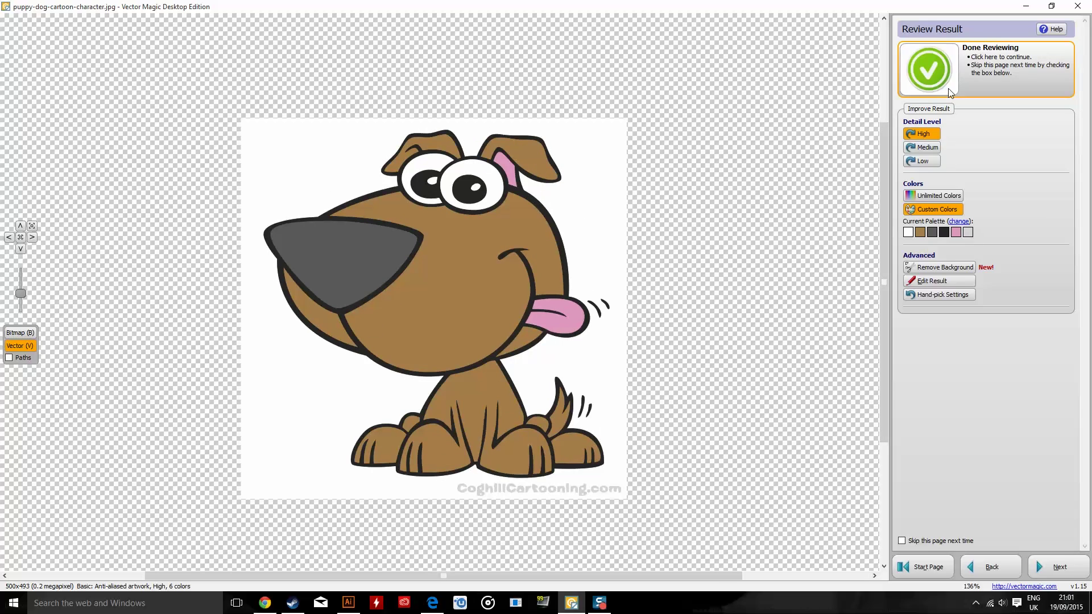
Step: Export the traced puppy as an .ai file to the desktop and open it in Illustrator
left_click(937, 59)
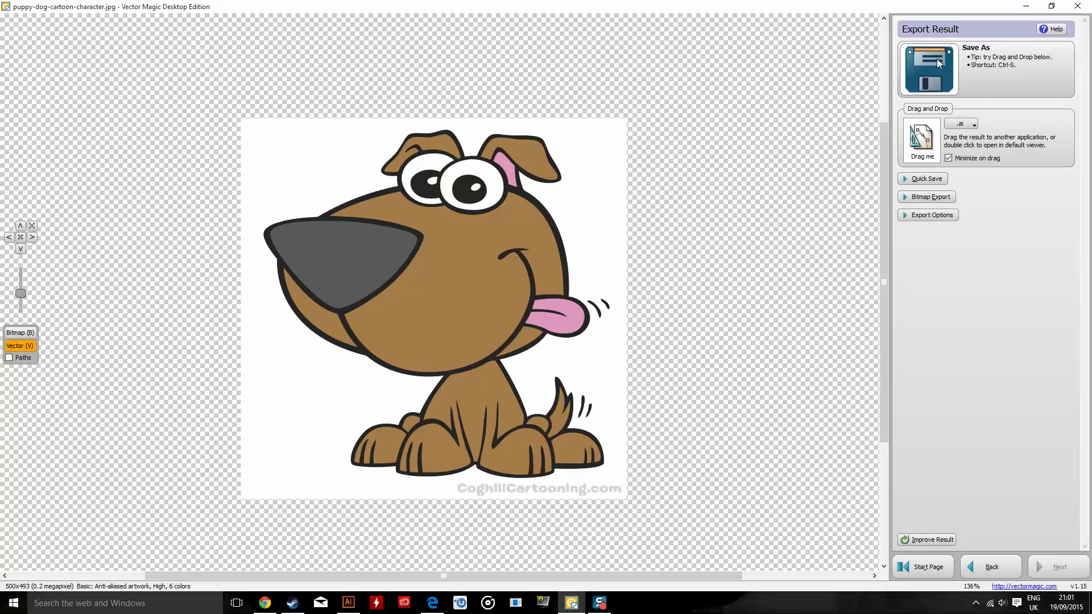
left_click(955, 124)
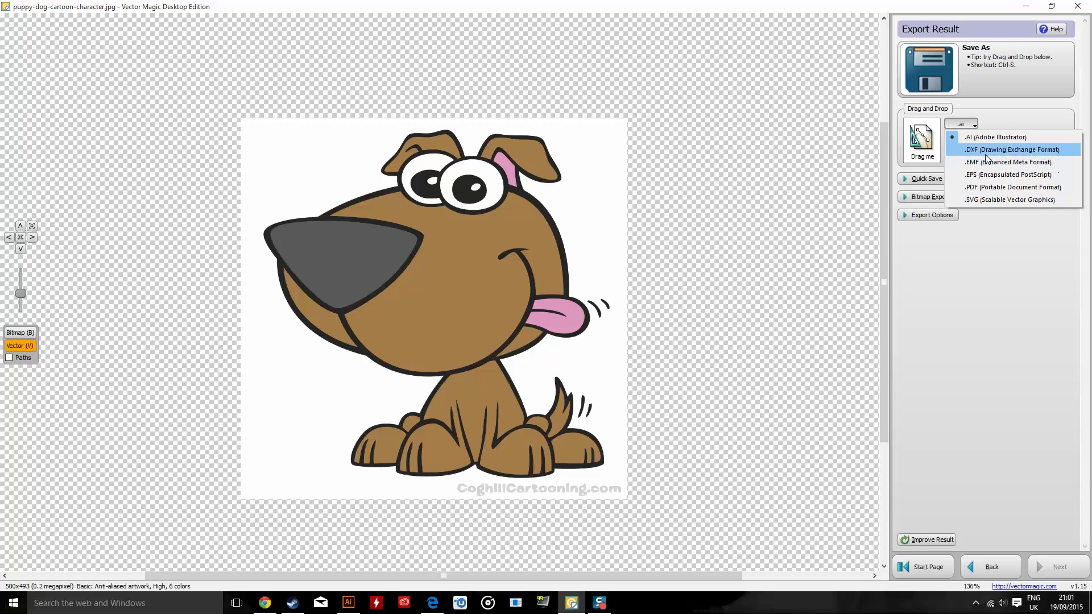
left_click(1002, 199)
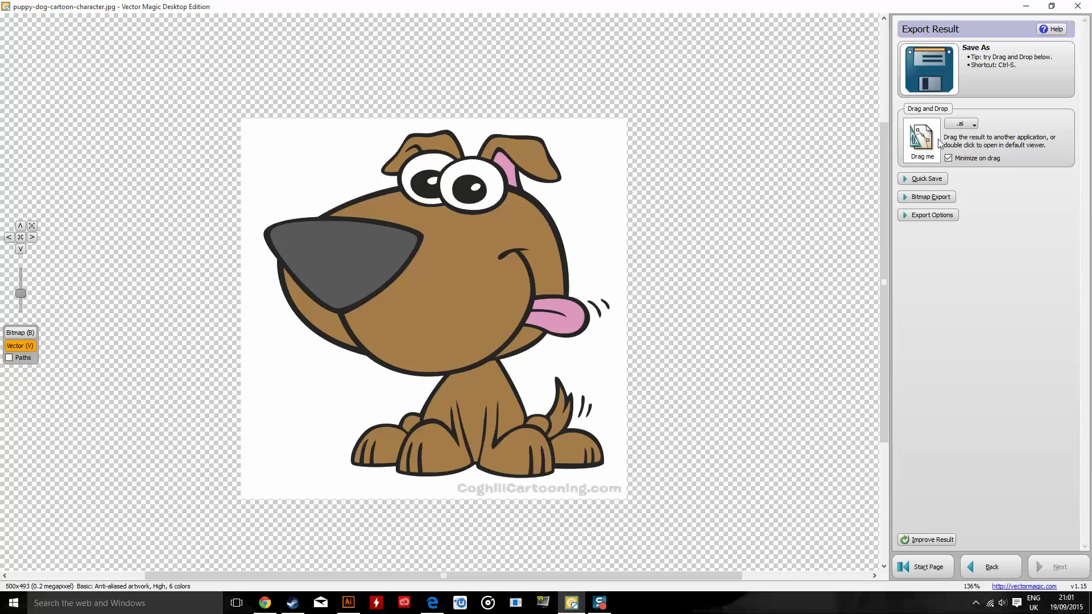
left_click_drag(922, 140, 63, 180)
double_click(23, 197)
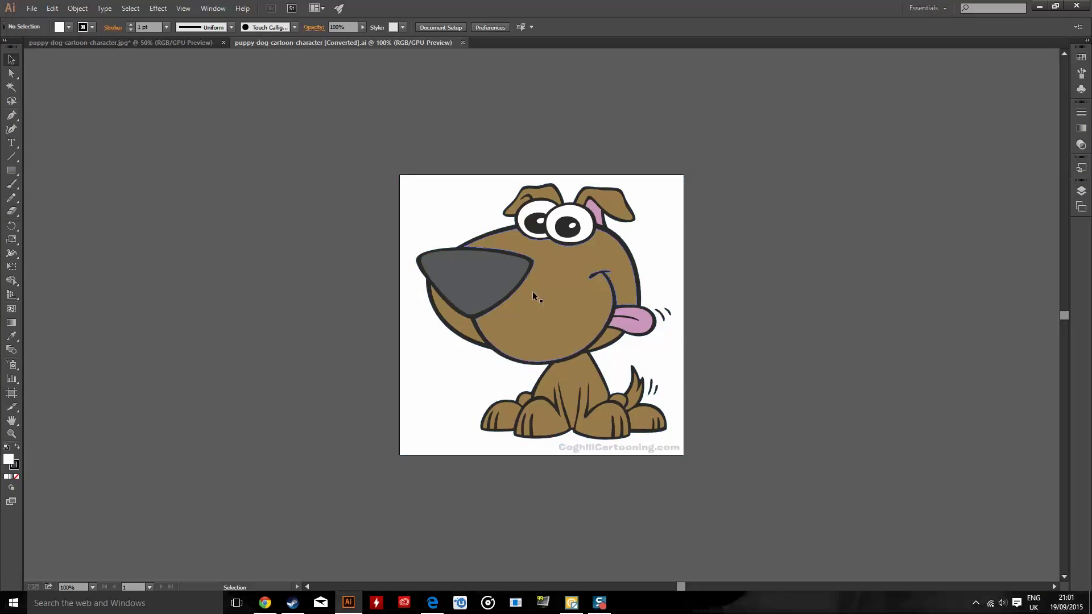
Step: Ungroup the Vector Magic trace, delete the CoghillCartooning.com watermark, and select the dog artwork
left_click(532, 292)
left_click(642, 491)
right_click(665, 452)
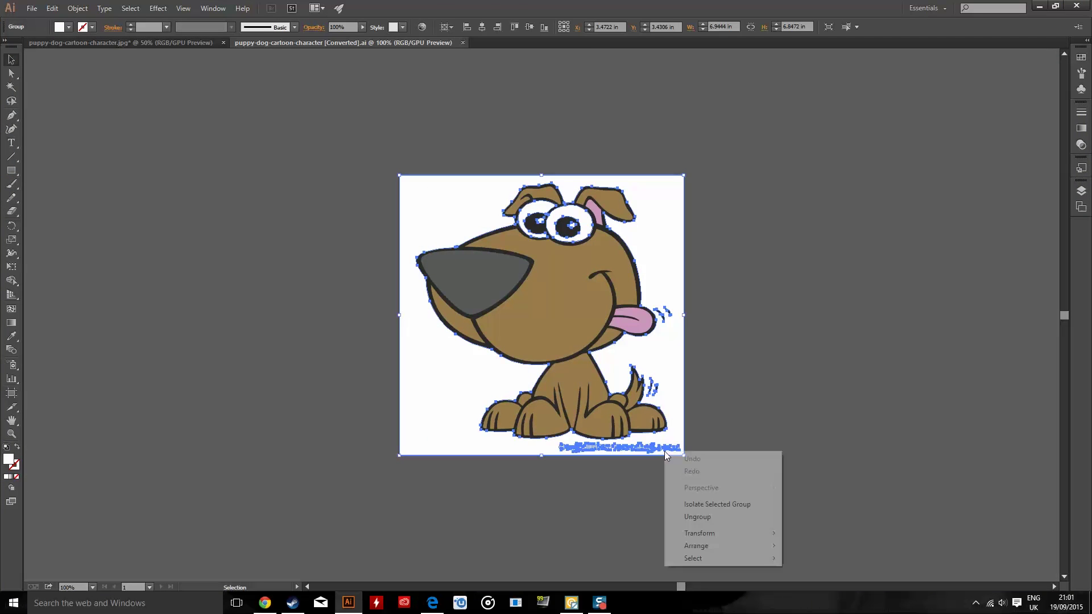
left_click(713, 516)
left_click(628, 465)
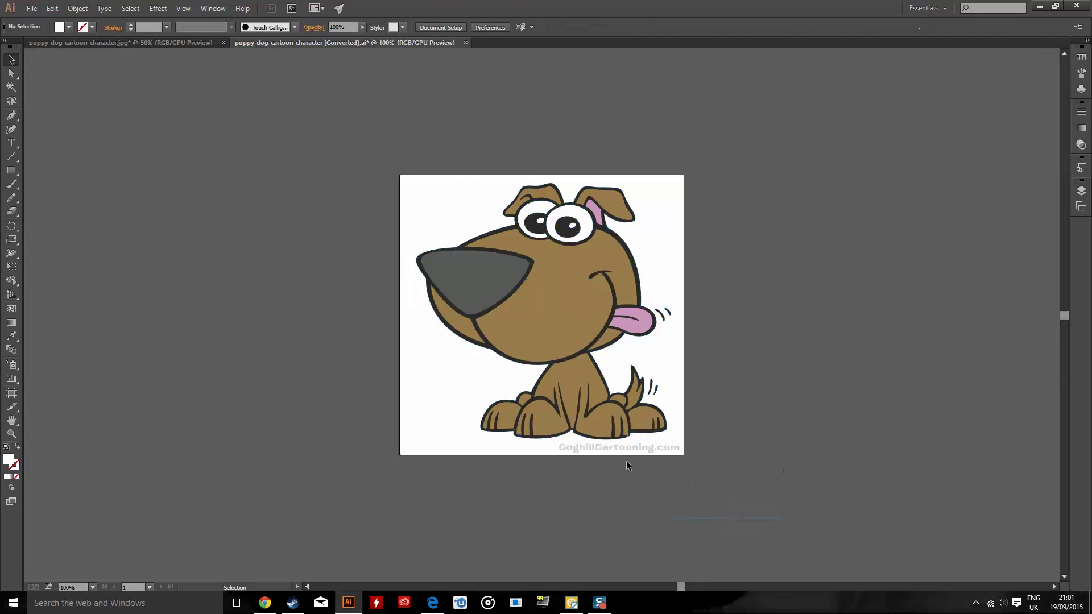
left_click(557, 446)
key("Delete")
left_click_drag(730, 467, 373, 93)
Step: In the original jpg document, delete the placed puppy source image
left_click(119, 42)
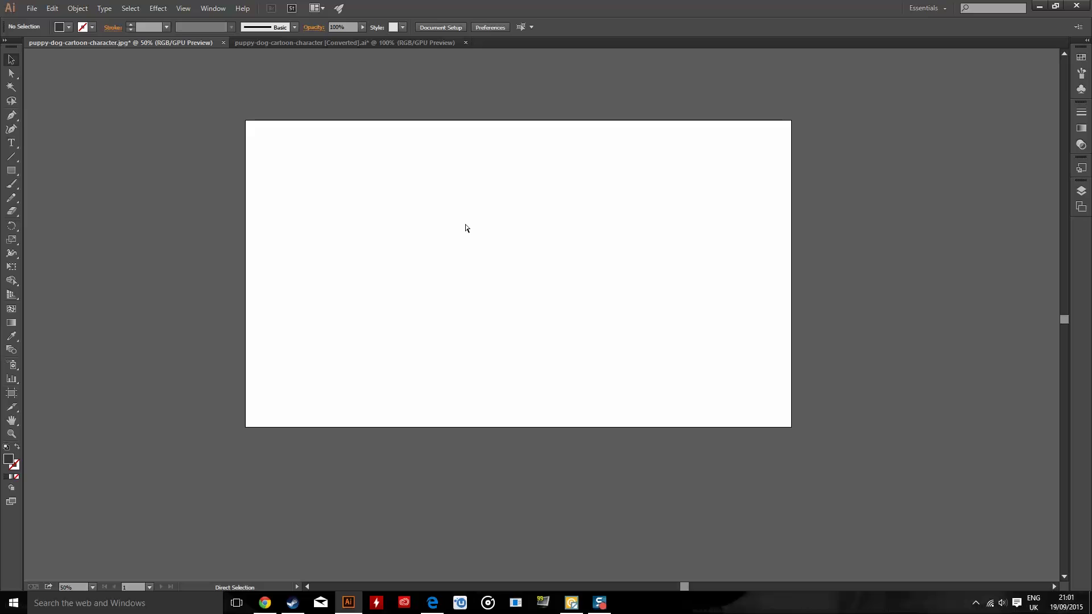
key("ctrl+v")
key("ctrl+z")
key("ctrl+z")
left_click(550, 229)
left_click(902, 255)
left_click(731, 269)
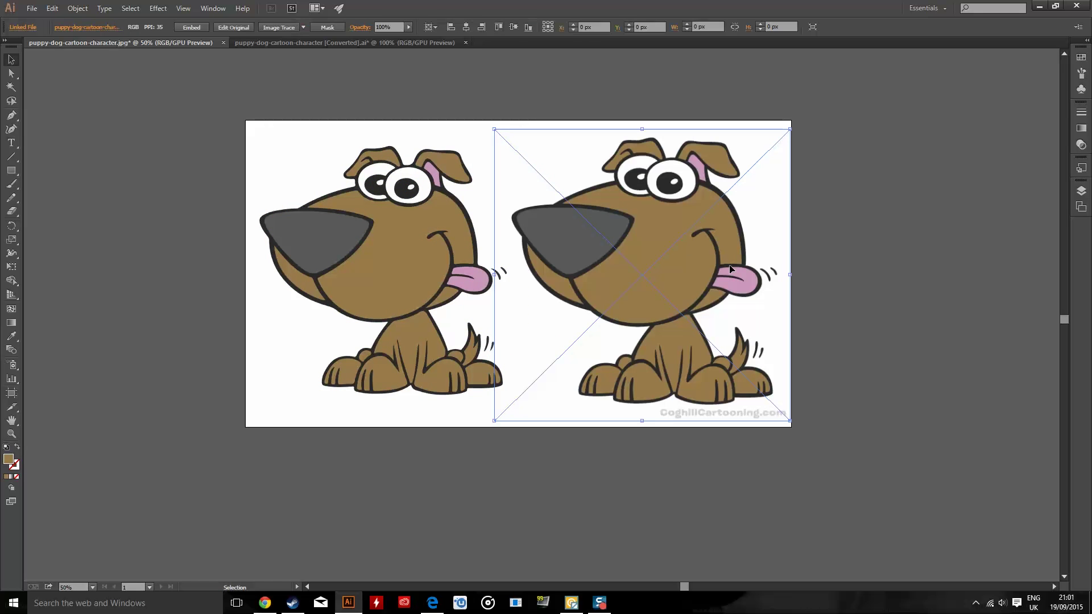
key("Delete")
Step: Paste the Vector Magic dog, then scale it to match and position it beside the left dog
key("ctrl+v")
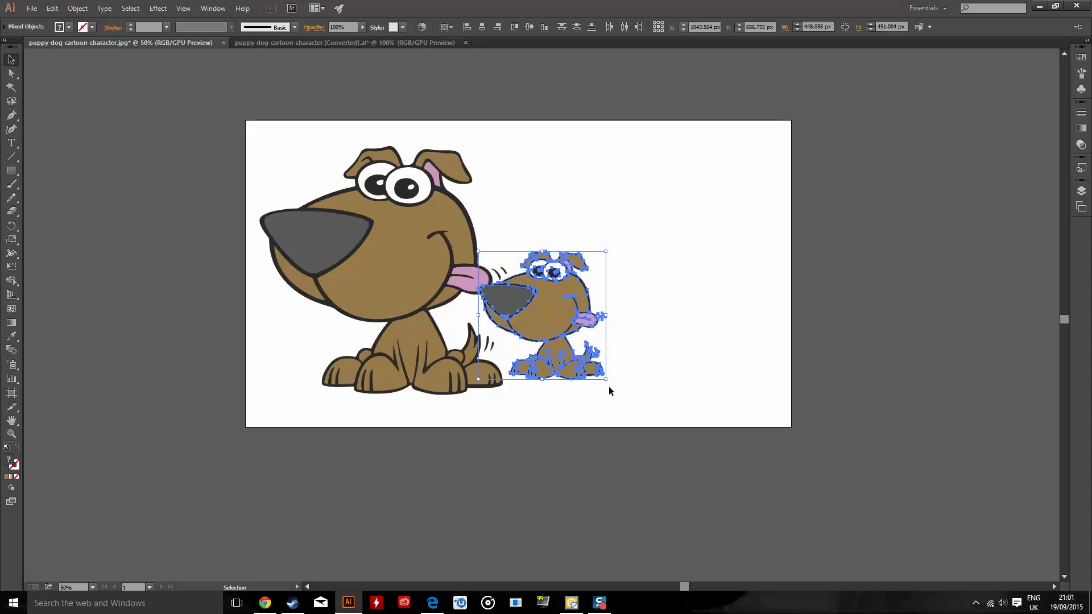
mouse_move(608, 381)
left_mouse_down()
mouse_move(675, 424)
mouse_move(688, 461)
left_mouse_up()
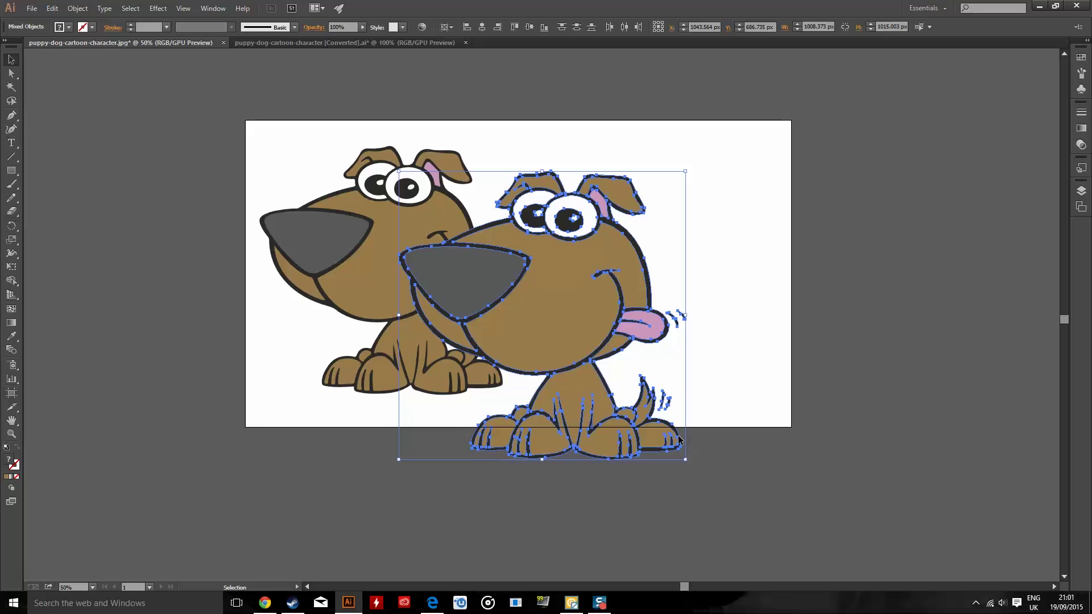
mouse_move(640, 310)
left_mouse_down()
mouse_move(569, 318)
mouse_move(461, 307)
mouse_move(495, 270)
left_mouse_up()
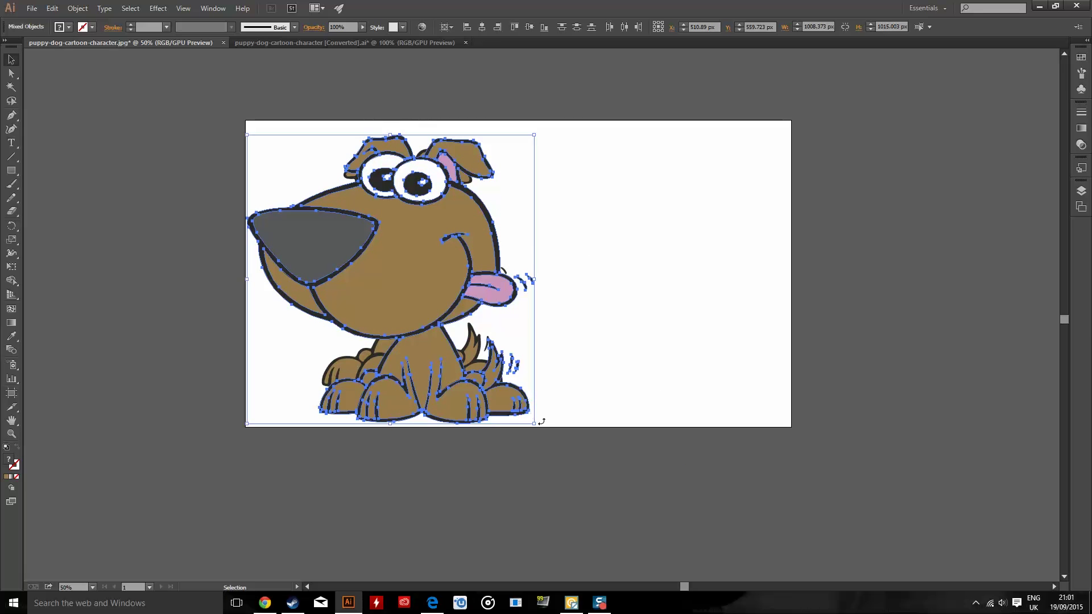
left_click_drag(538, 428, 507, 410)
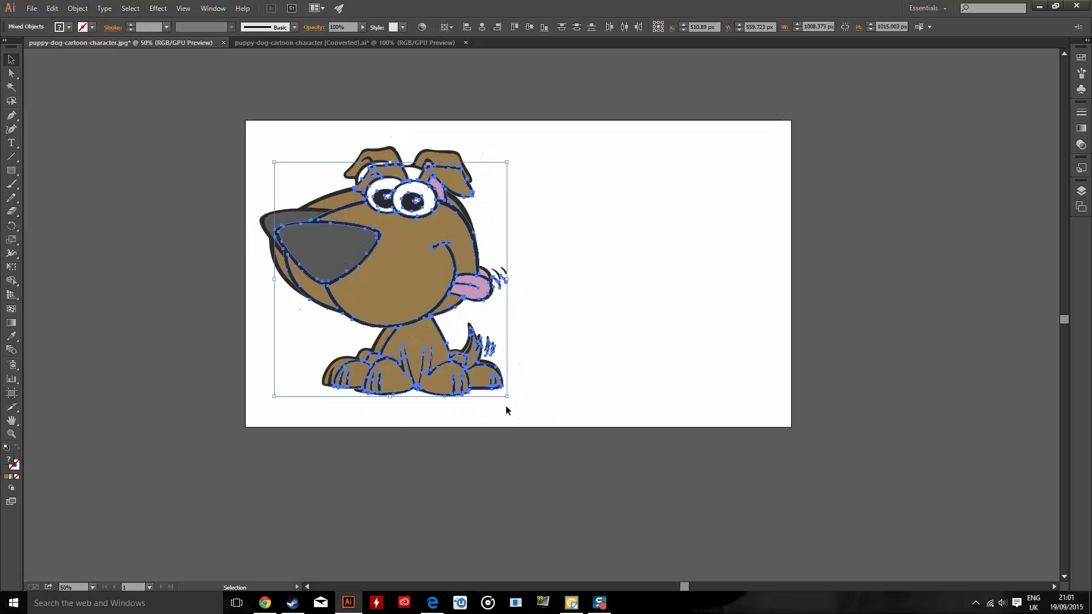
left_click_drag(405, 268, 632, 255)
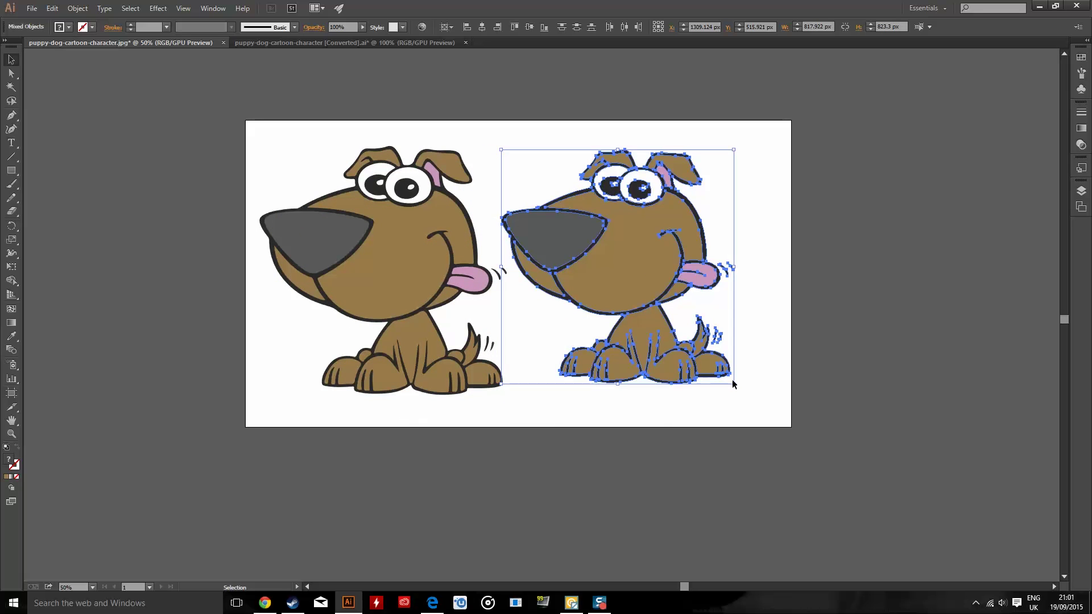
left_click_drag(733, 384, 745, 394)
left_click_drag(601, 275, 623, 275)
left_click(906, 237)
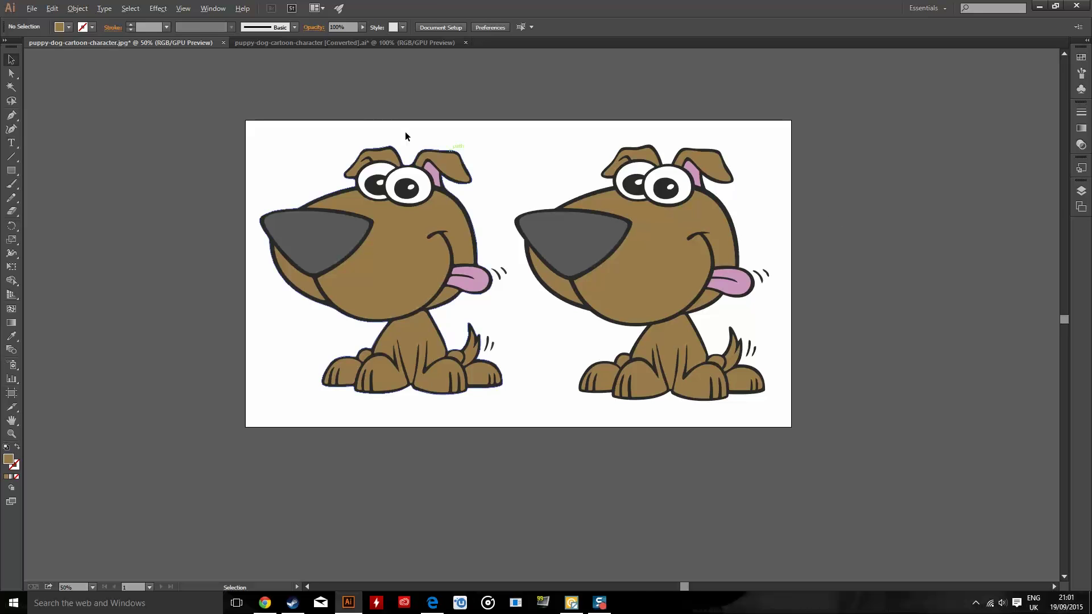
scroll(427, 175, "up", 9)
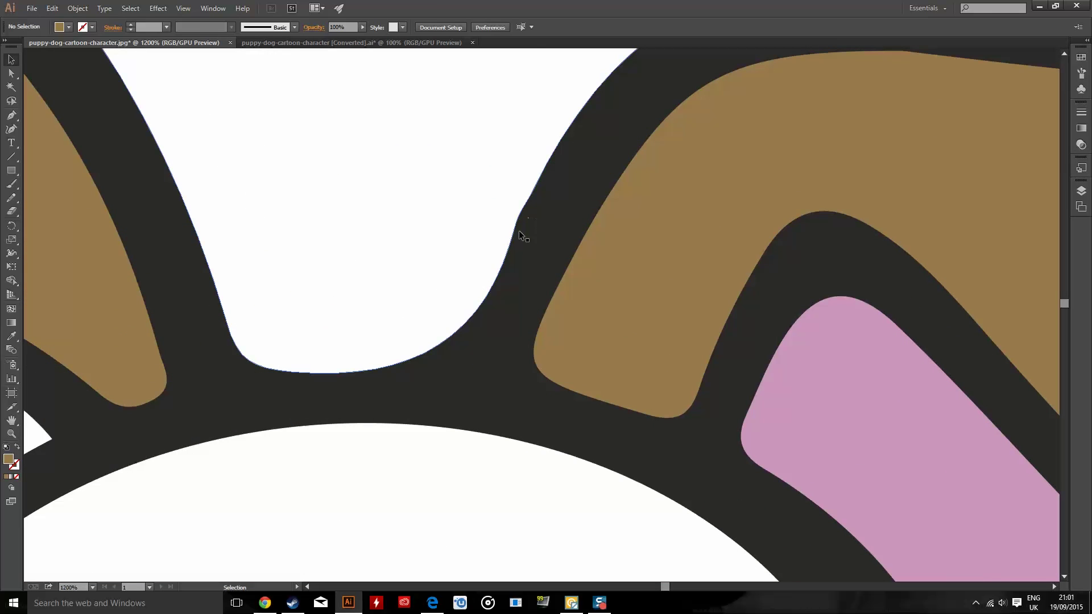
scroll(220, 279, "down", 10)
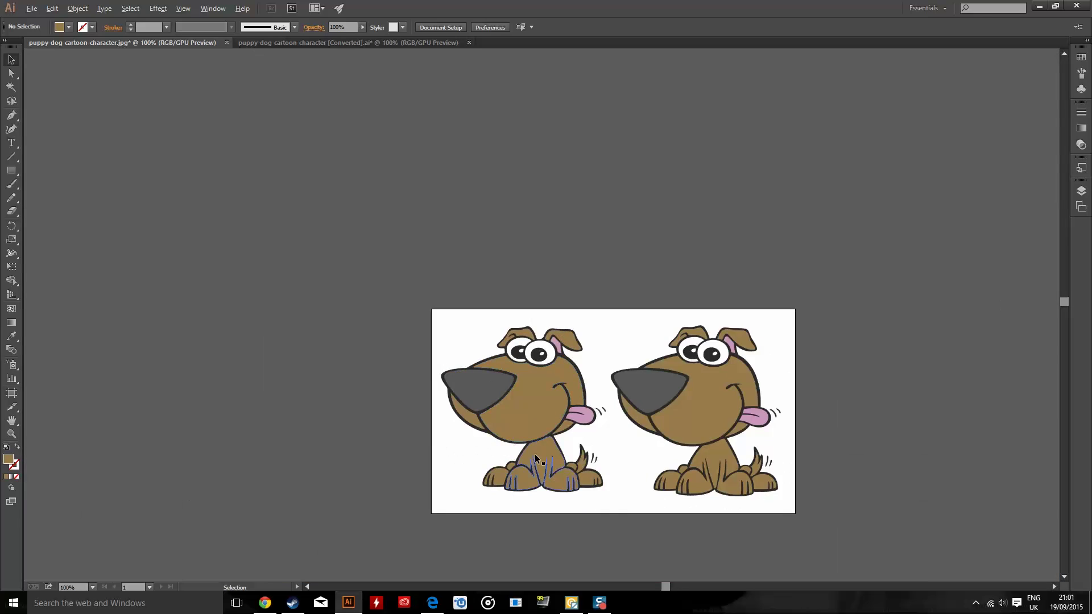
scroll(586, 518, "up", 3)
scroll(639, 288, "down", 5)
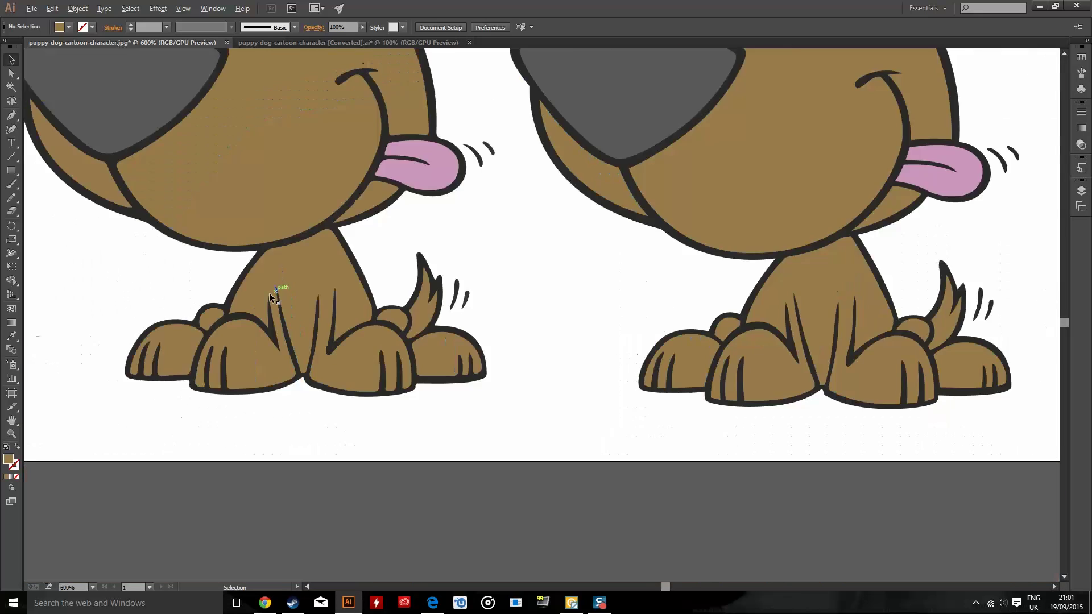
scroll(654, 308, "up", 5)
scroll(599, 299, "down", 8)
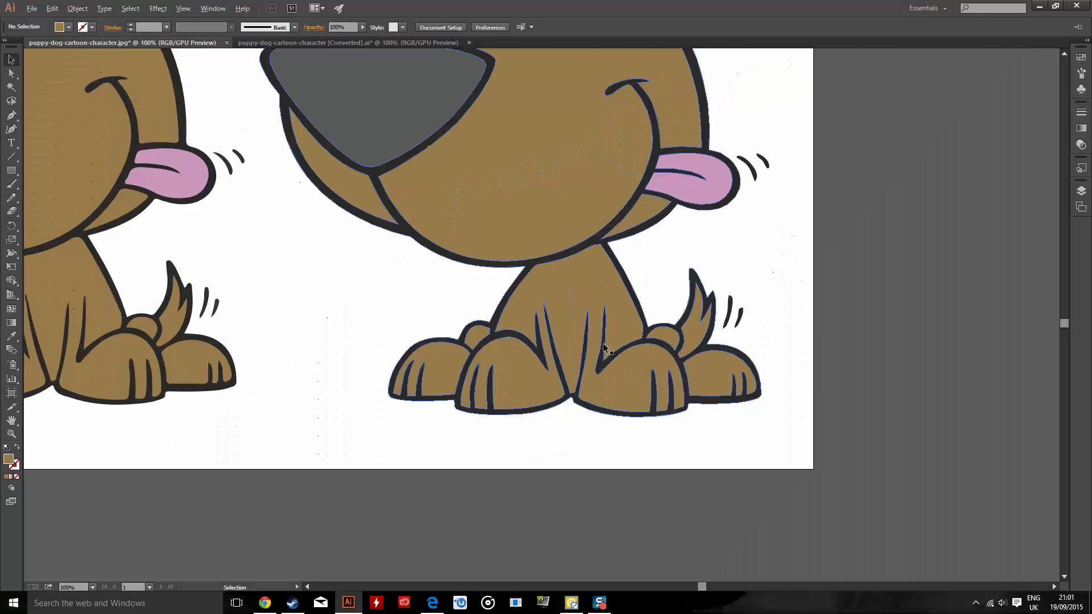
scroll(574, 311, "up", 8)
scroll(655, 299, "down", 5)
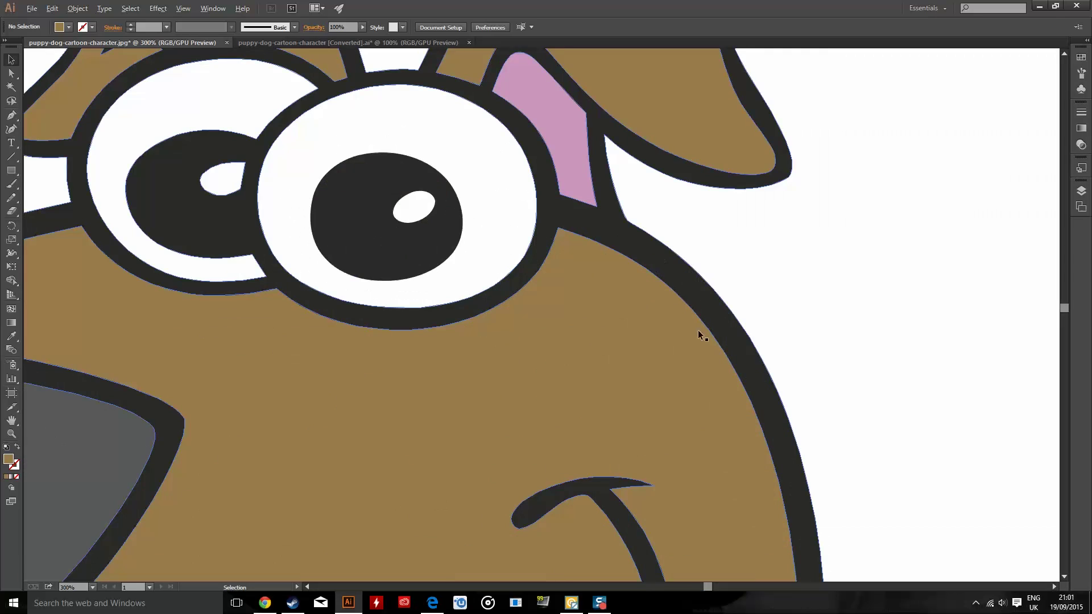
scroll(704, 176, "up", 6)
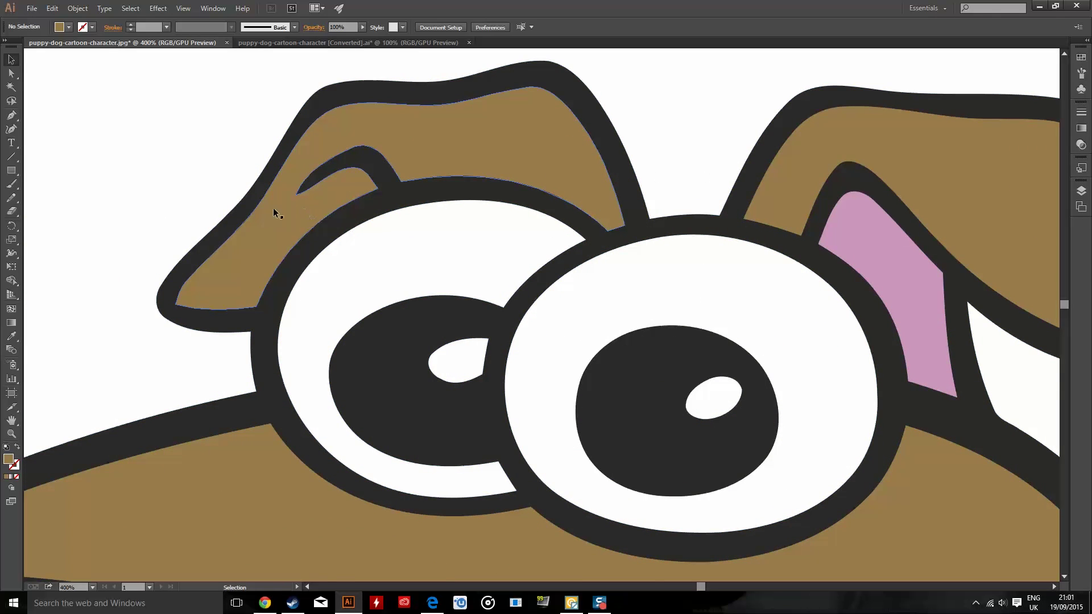
scroll(595, 317, "down", 8)
scroll(540, 340, "down", 2)
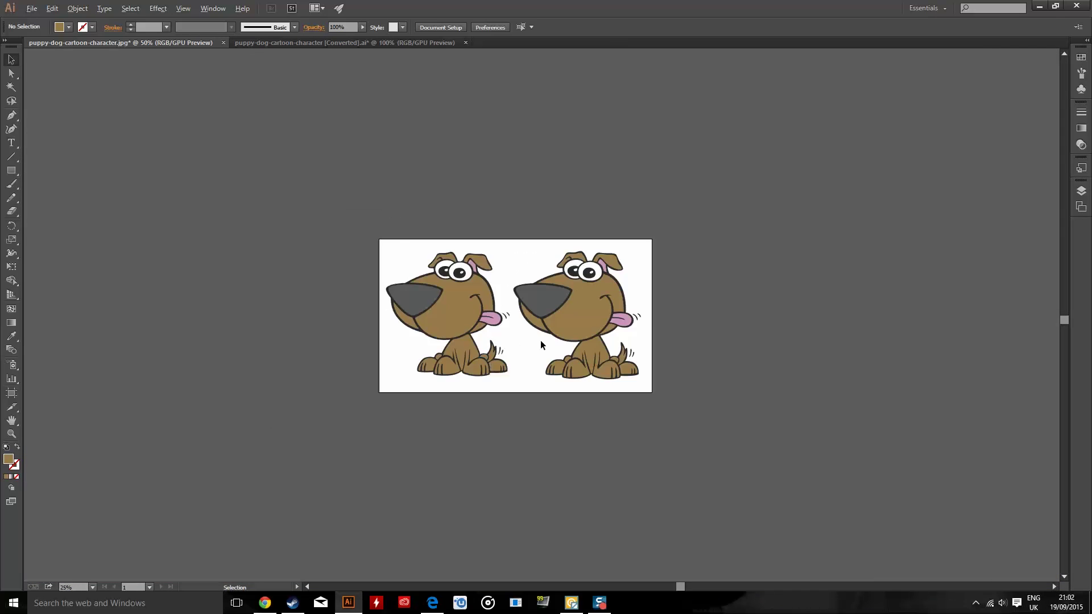
scroll(541, 342, "up", 4)
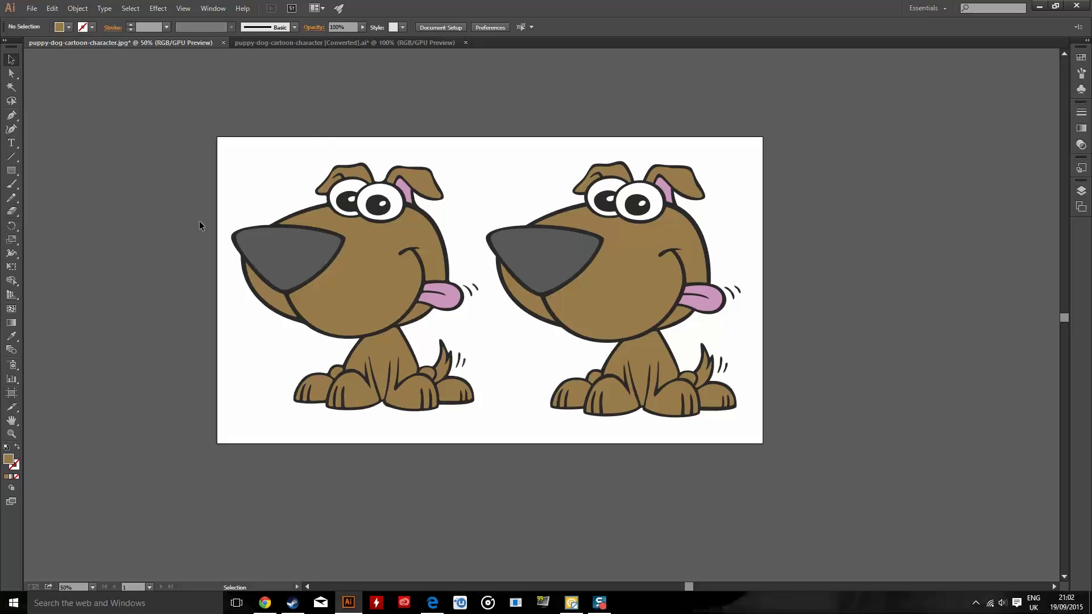
Step: Marquee-select the left traced dog on the artboard, then deselect it
left_click_drag(330, 183, 478, 420)
left_click(490, 415)
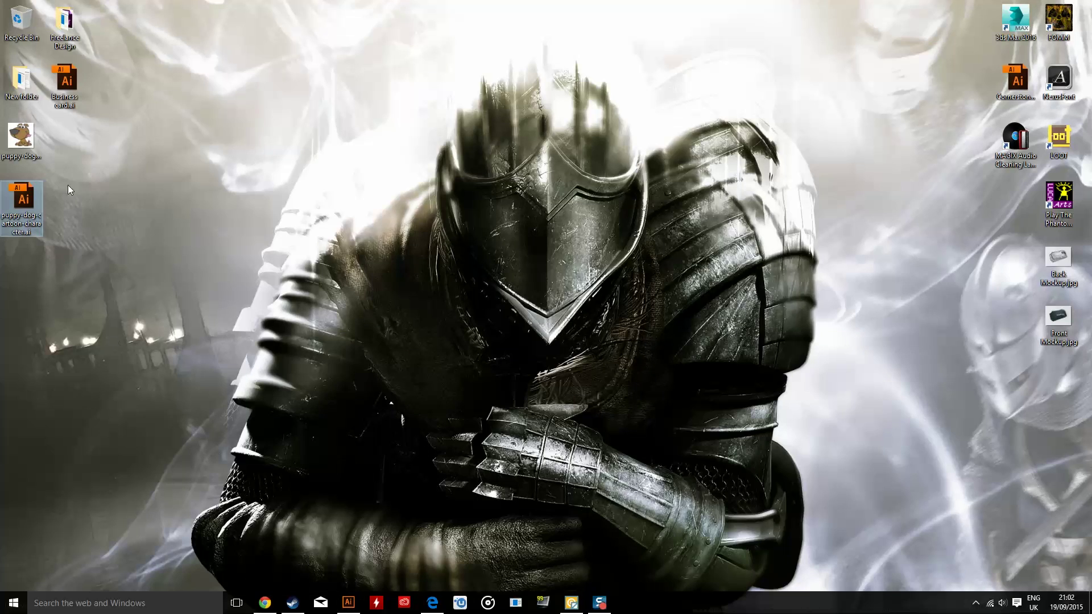
Step: Place the puppy JPG in Illustrator, scale it, and align it to the artboard's left edge
left_click_drag(22, 139, 575, 311)
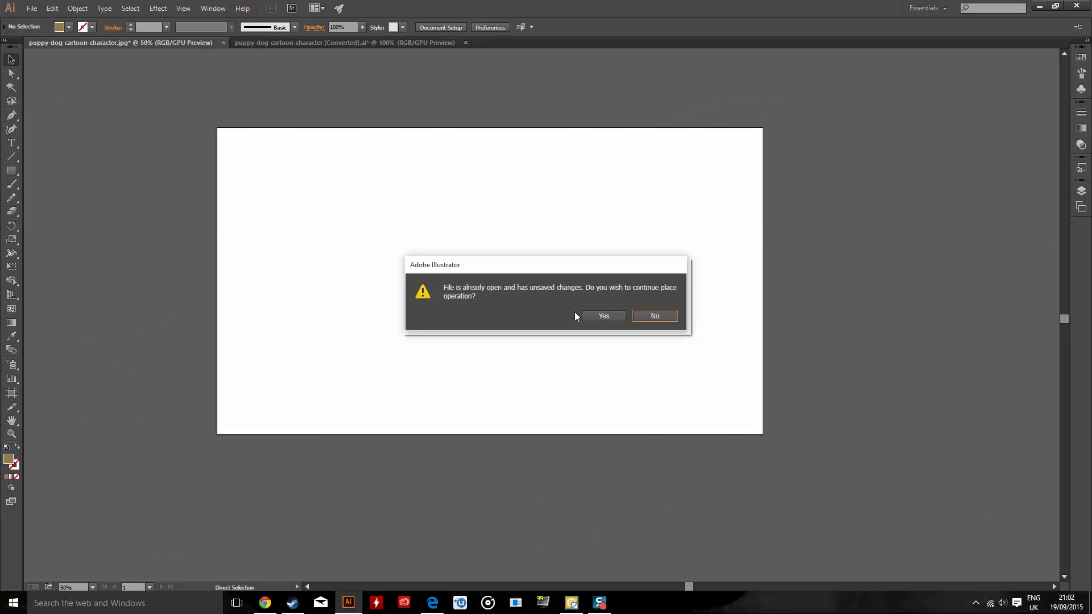
left_click(597, 314)
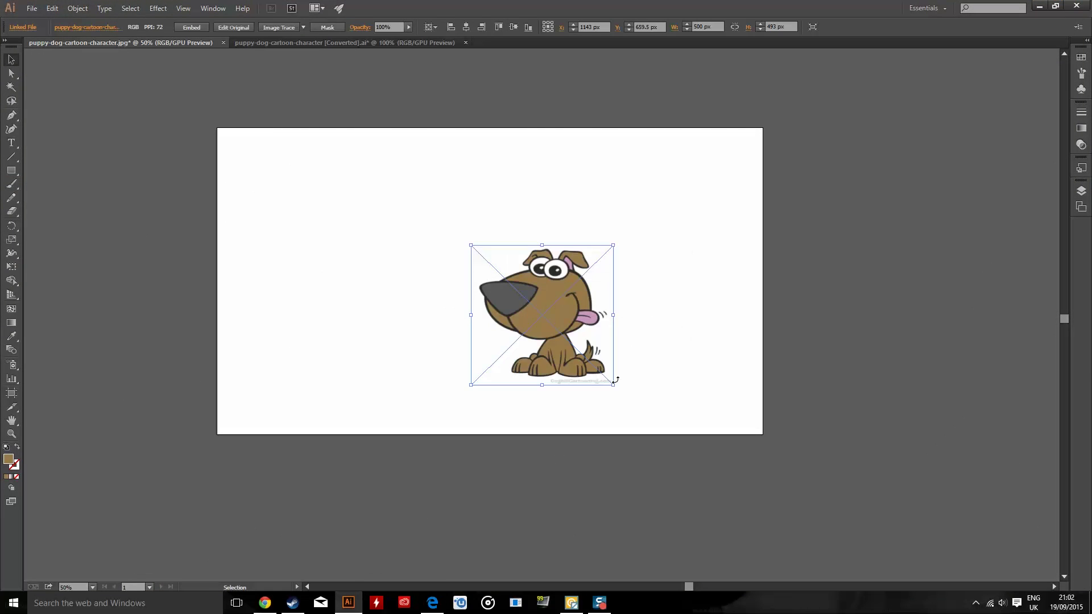
left_click_drag(612, 387, 709, 468)
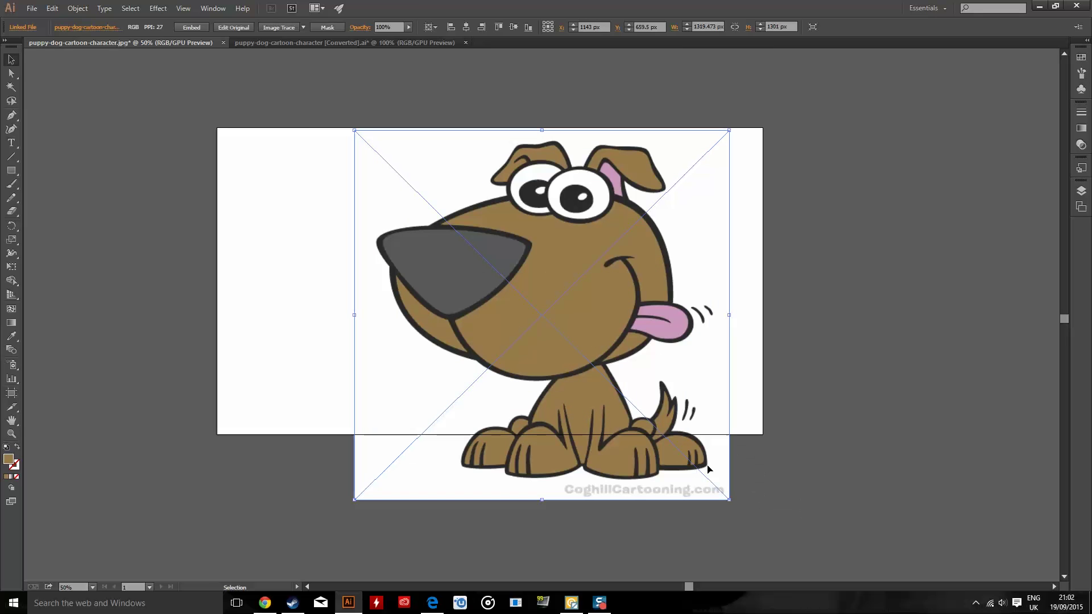
left_click_drag(732, 501, 700, 471)
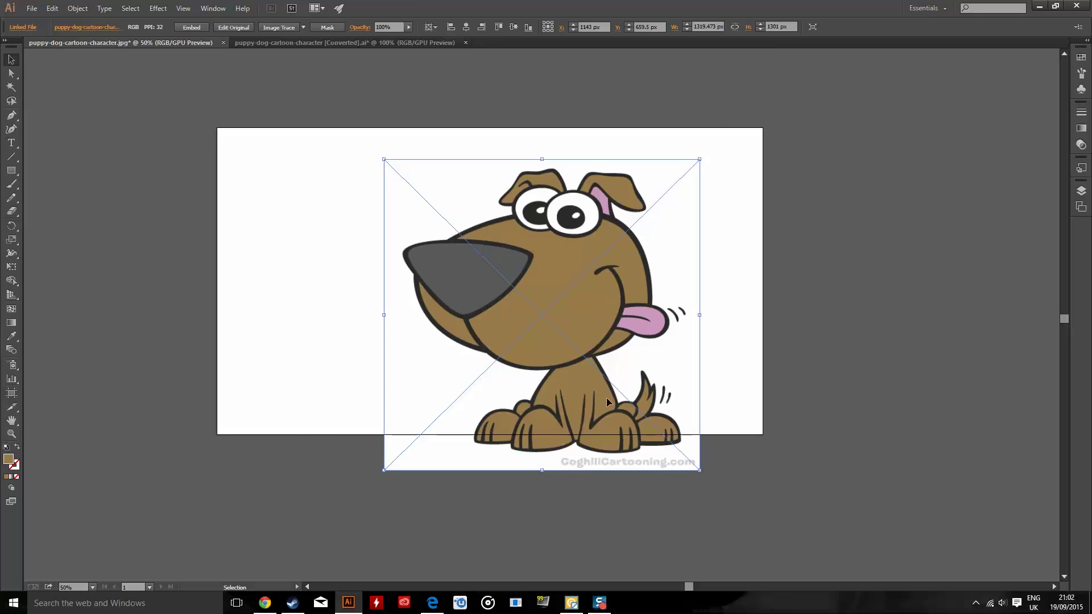
left_click_drag(596, 402, 437, 370)
left_click_drag(534, 342, 534, 340)
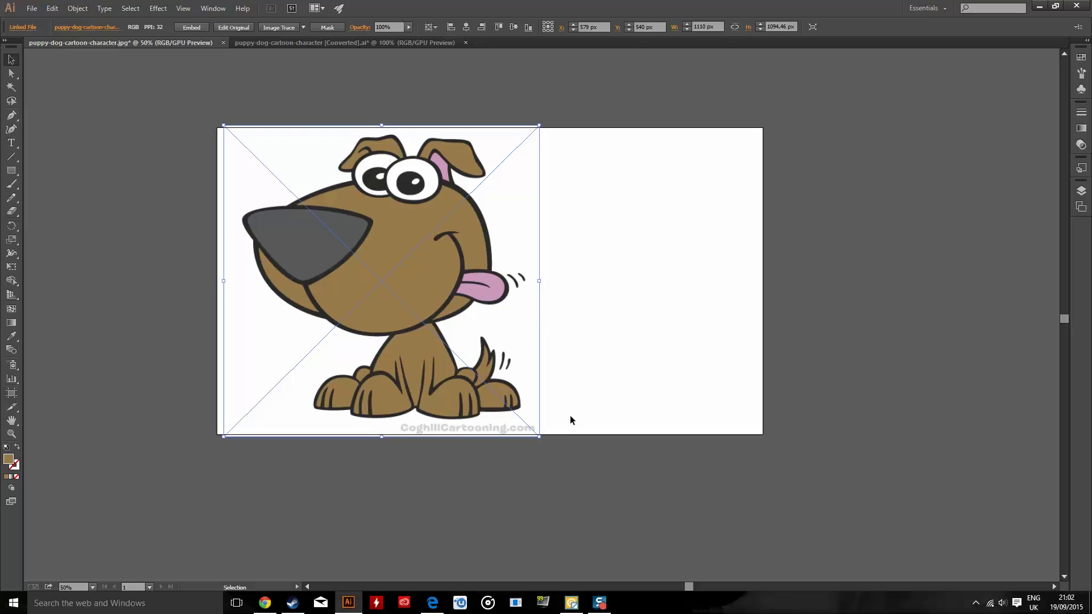
left_click_drag(541, 437, 523, 420)
Step: Lock the placed puppy image and narrow the artboard to 1146 px wide
left_click(78, 8)
mouse_move(91, 76)
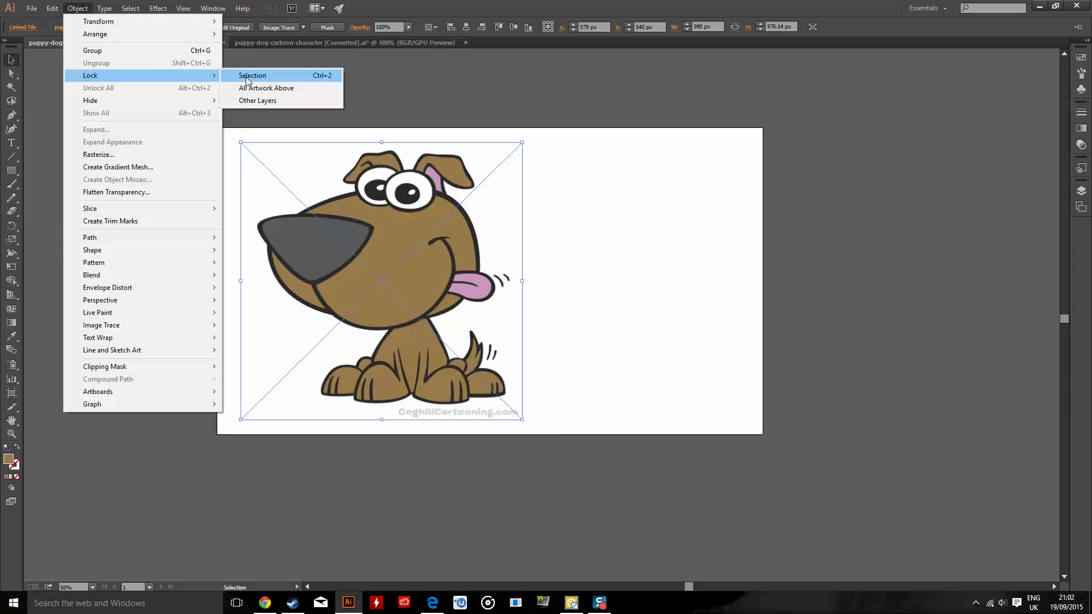
left_click(256, 75)
left_click(11, 393)
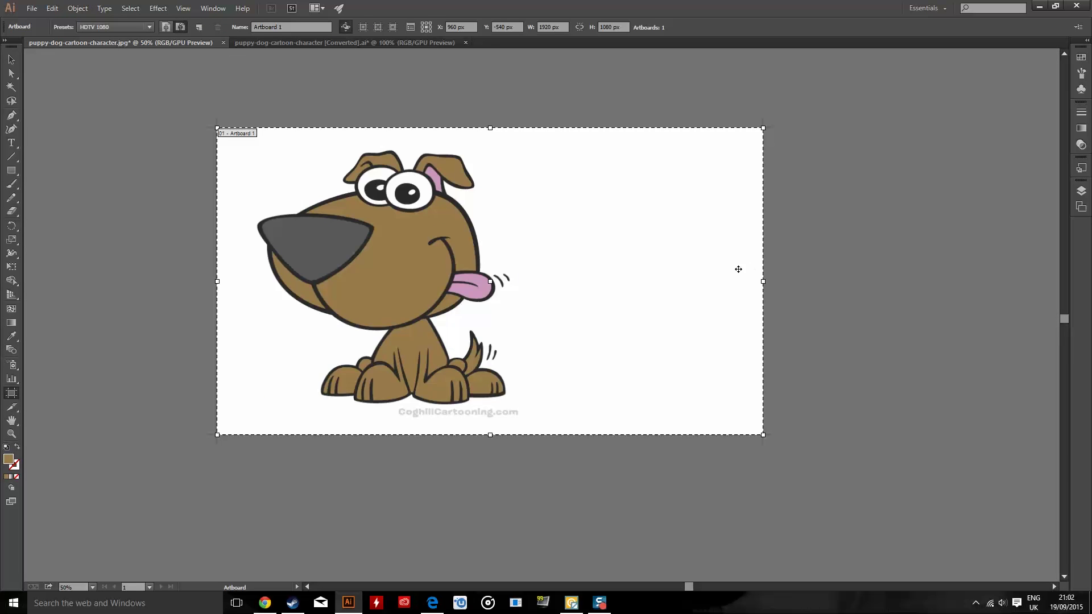
left_click_drag(769, 282, 544, 282)
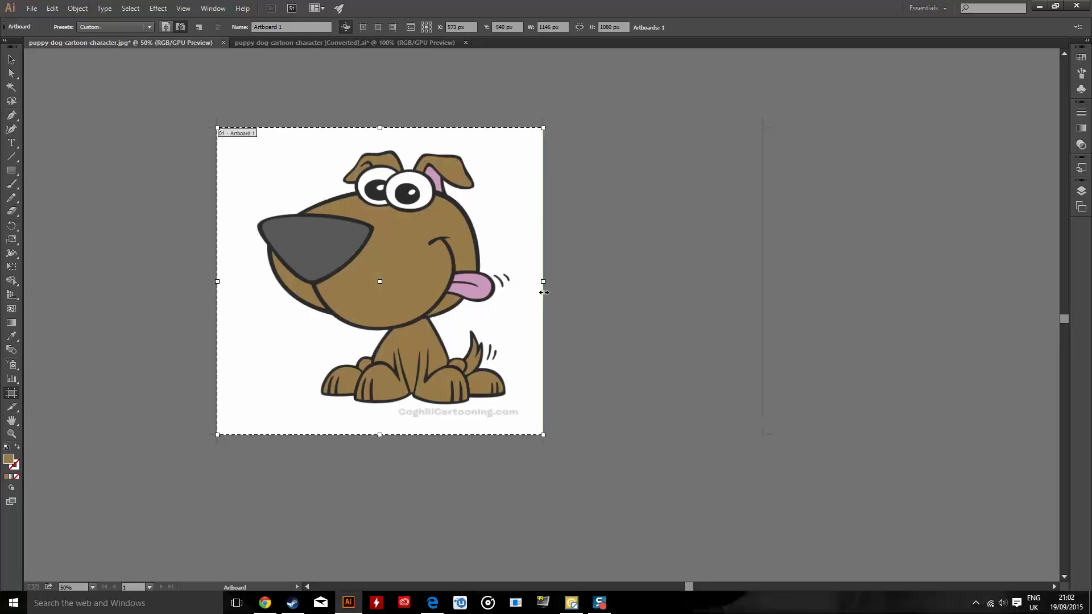
left_click(11, 60)
scroll(437, 217, "left", 2)
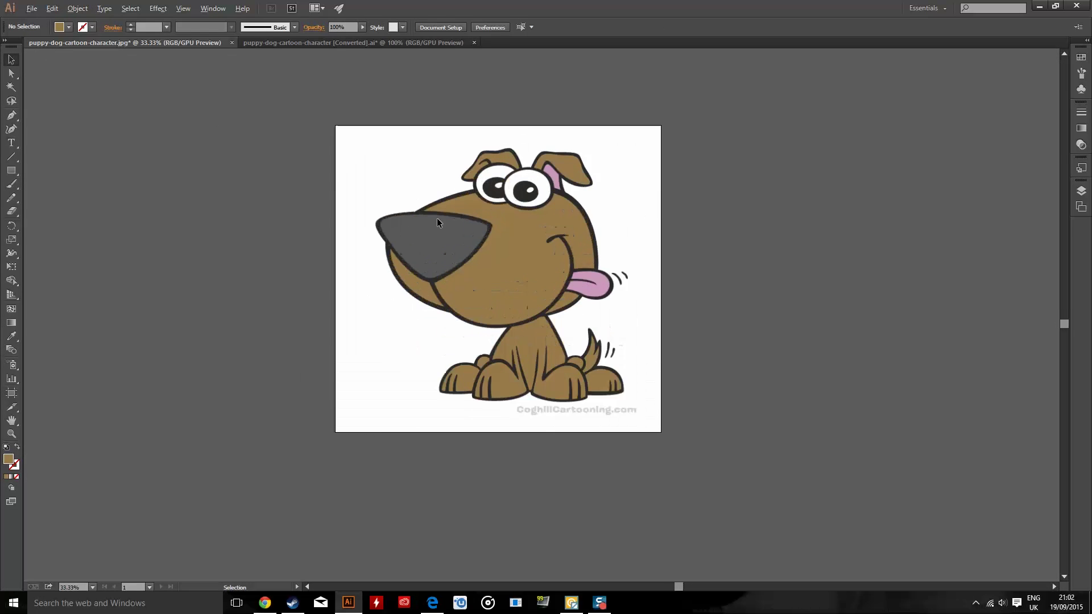
scroll(436, 218, "up", 3)
Step: Draw a Pen-tool curve from the eye's edge along the top of the puppy's nose
left_click(11, 115)
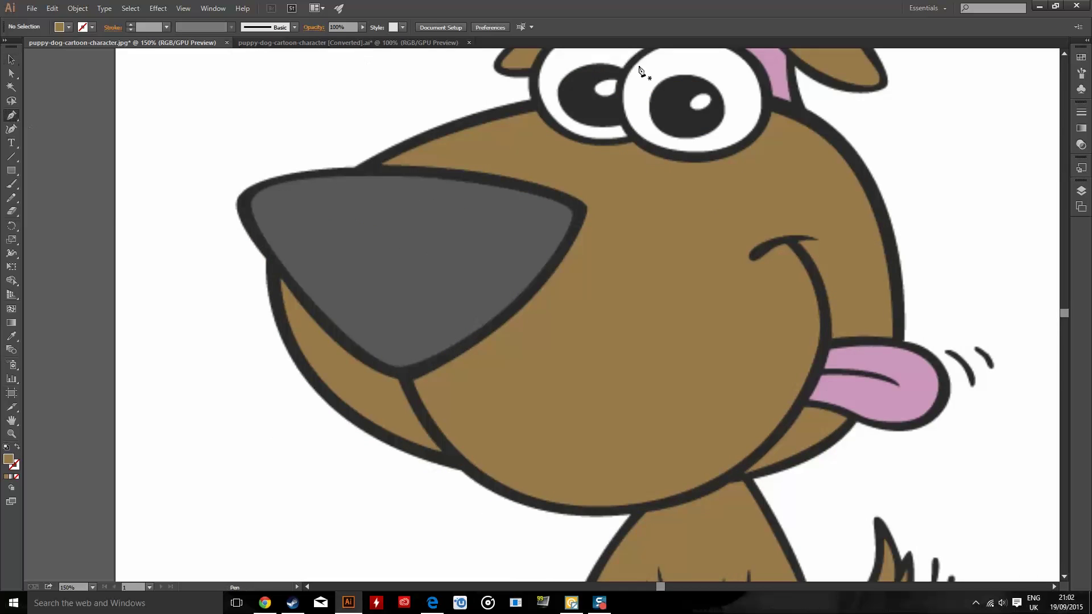
left_click(536, 105)
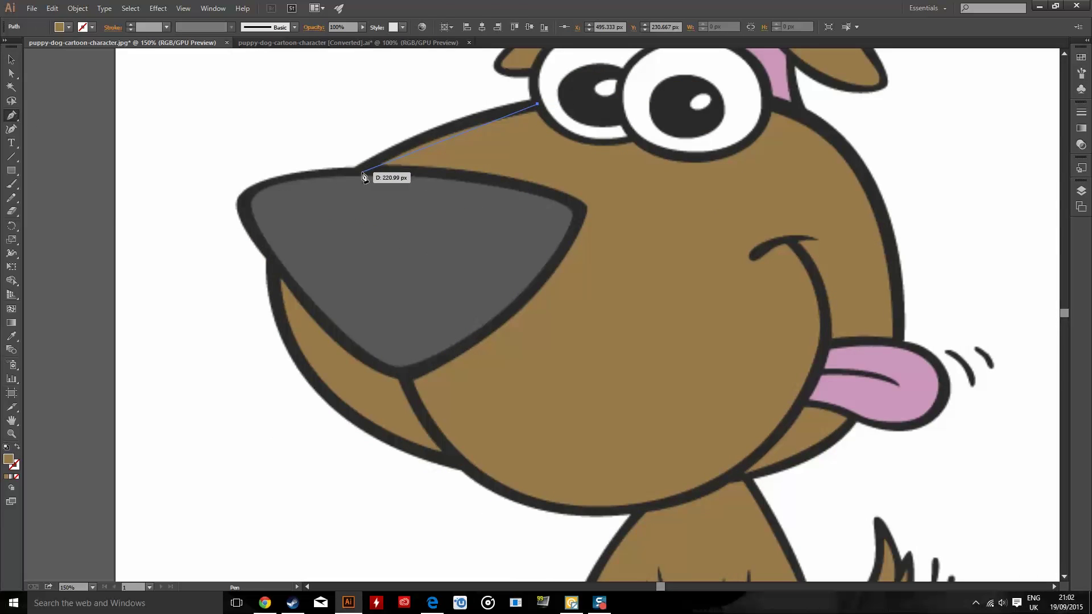
left_click_drag(357, 172, 269, 225)
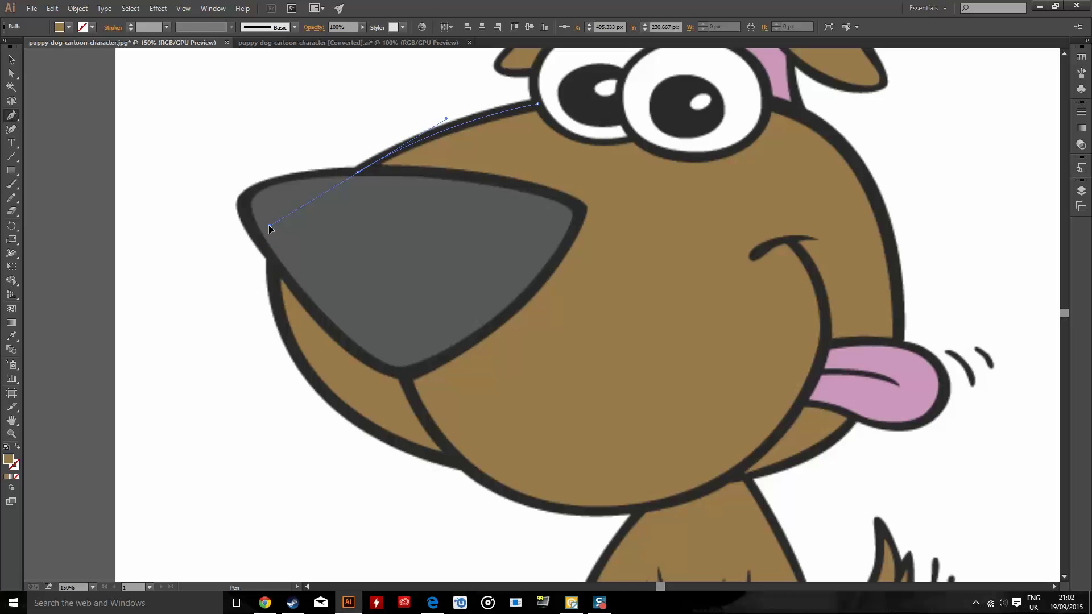
left_click(9, 59)
Step: Give the curve a black 000000 stroke and raise its weight to 13 pt
left_click(17, 447)
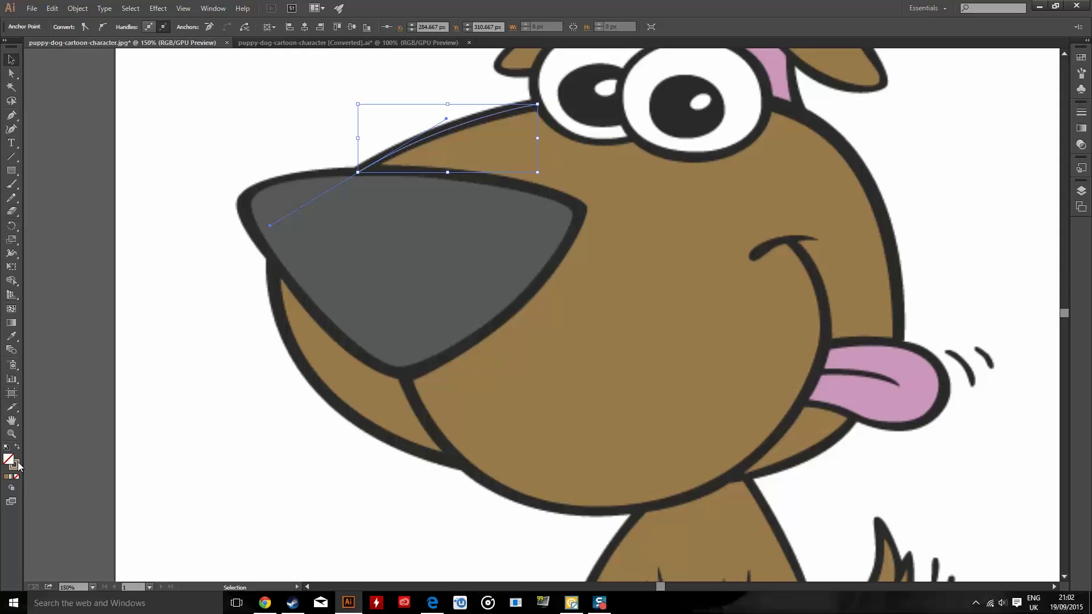
double_click(14, 466)
left_click_drag(399, 365, 385, 380)
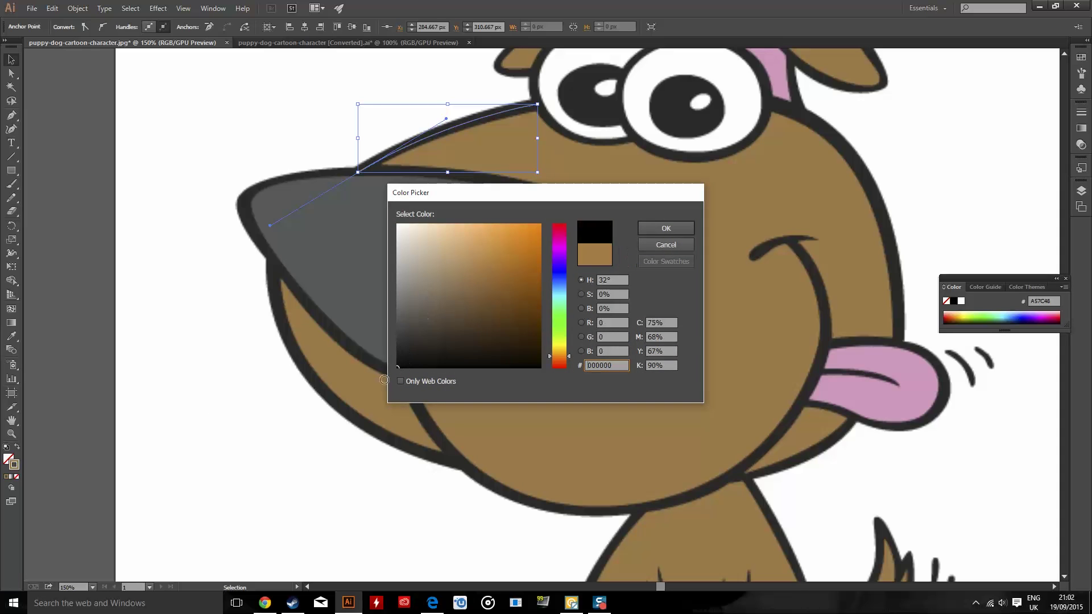
left_click(644, 232)
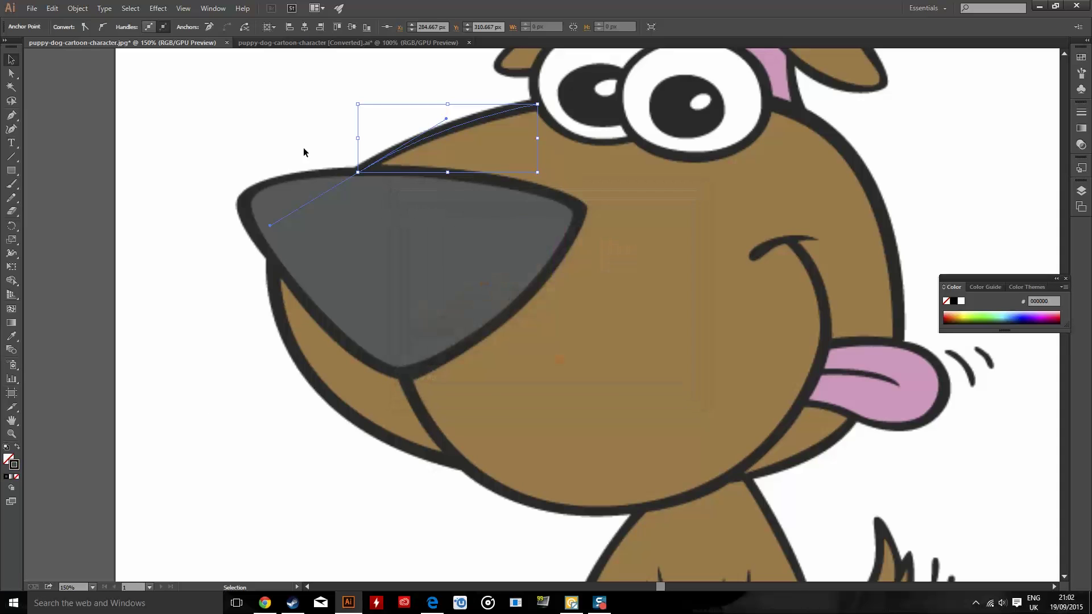
left_click(172, 146)
left_click(404, 145)
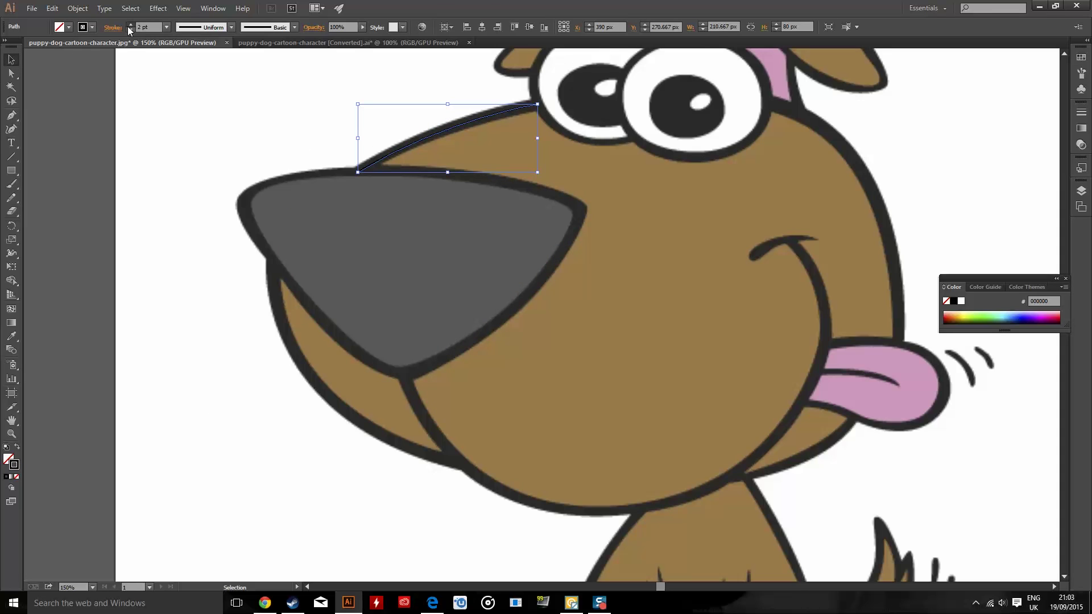
left_click(130, 25)
left_click(130, 25)
left_click(130, 25)
left_click(130, 25)
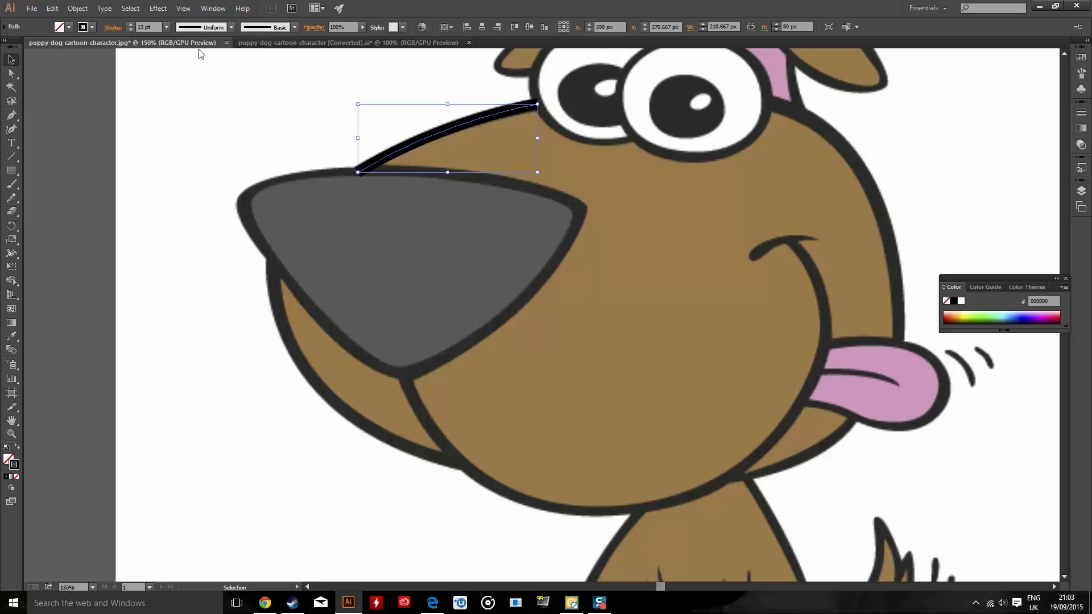
left_click(346, 96)
left_click(380, 159)
Step: Extend the black path with Pen anchors at the nose's left tip, bottom point and right tip, closing it
left_click(15, 119)
left_click(358, 172)
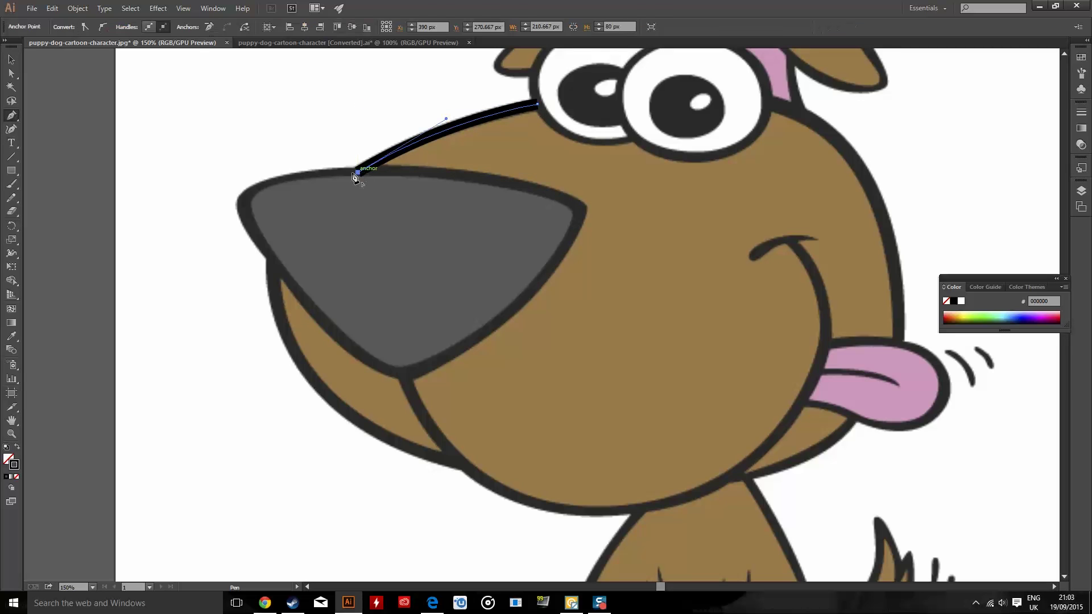
left_click_drag(242, 202, 217, 235)
left_click(242, 200)
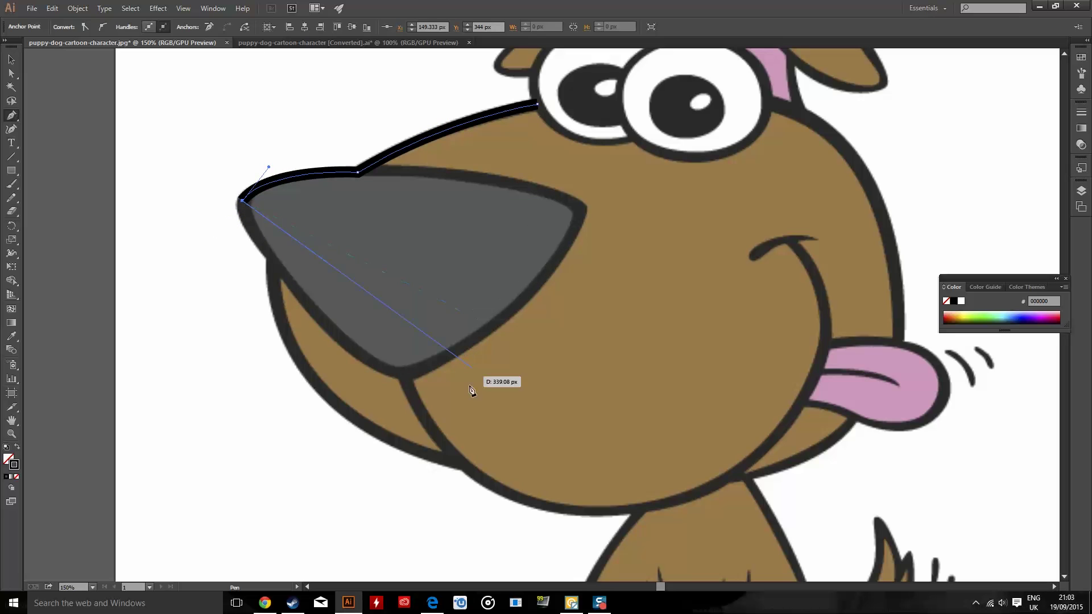
mouse_move(405, 375)
left_mouse_down()
mouse_move(518, 405)
mouse_move(526, 425)
left_mouse_up()
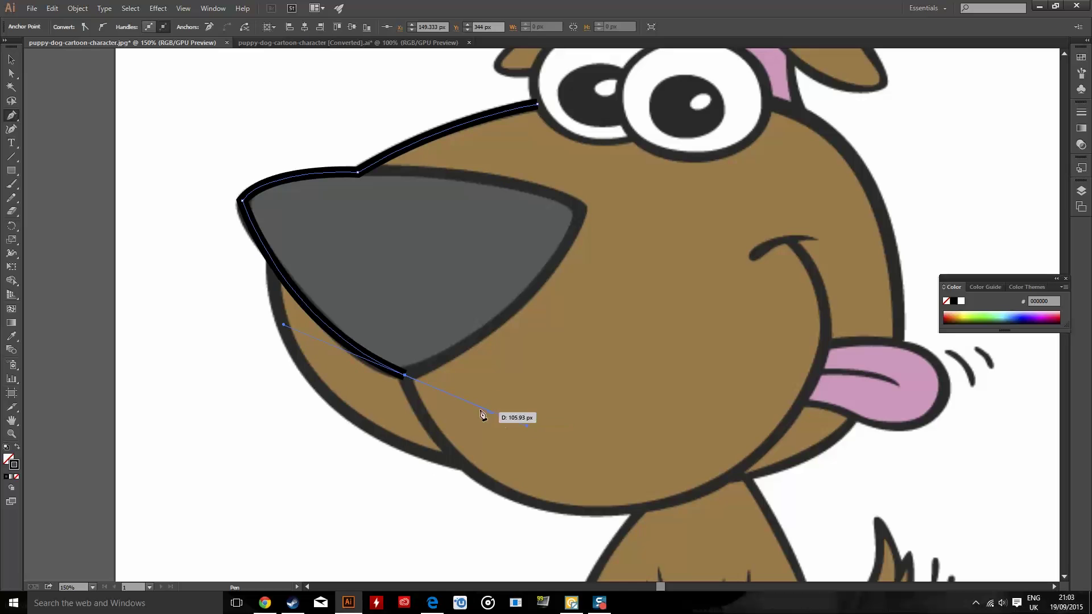
left_click(405, 376)
mouse_move(576, 209)
left_mouse_down()
mouse_move(620, 272)
mouse_move(576, 227)
mouse_move(583, 179)
left_mouse_up()
scroll(530, 122, "up", 2)
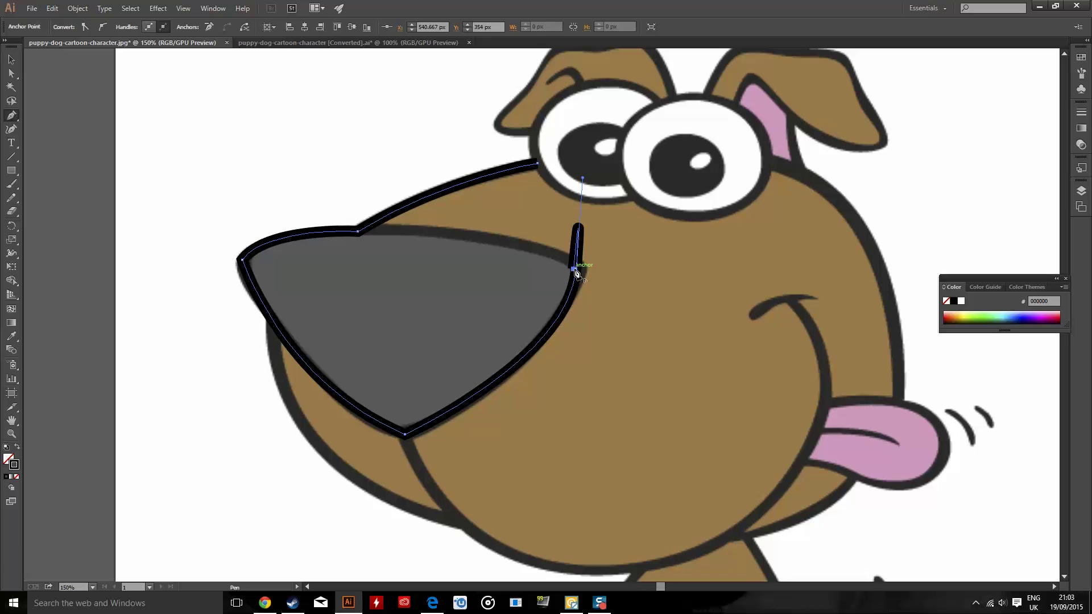
left_click(576, 271)
left_click(357, 232)
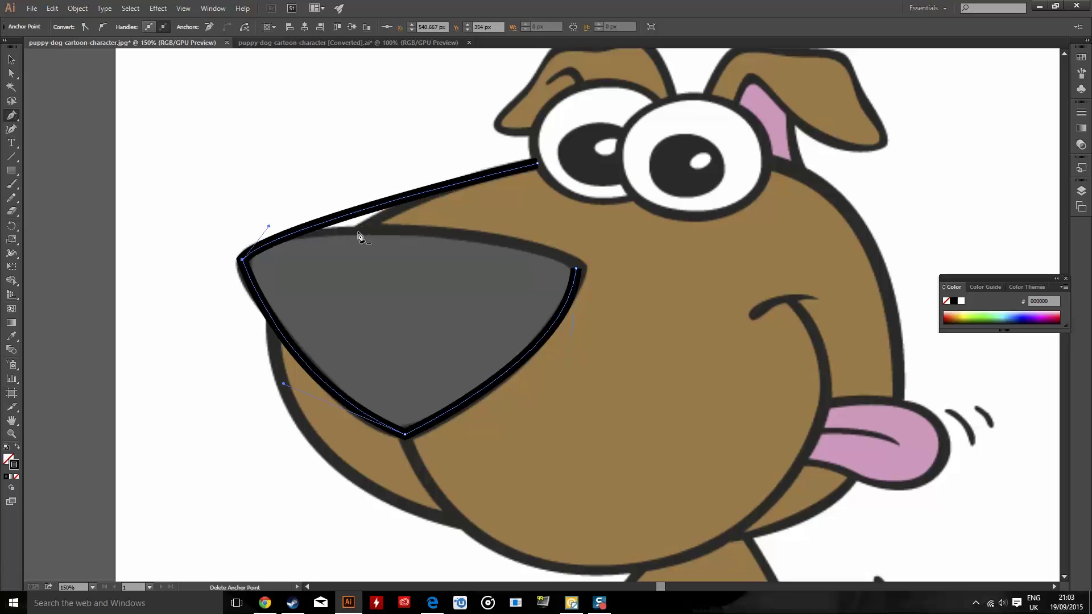
key("ctrl+z")
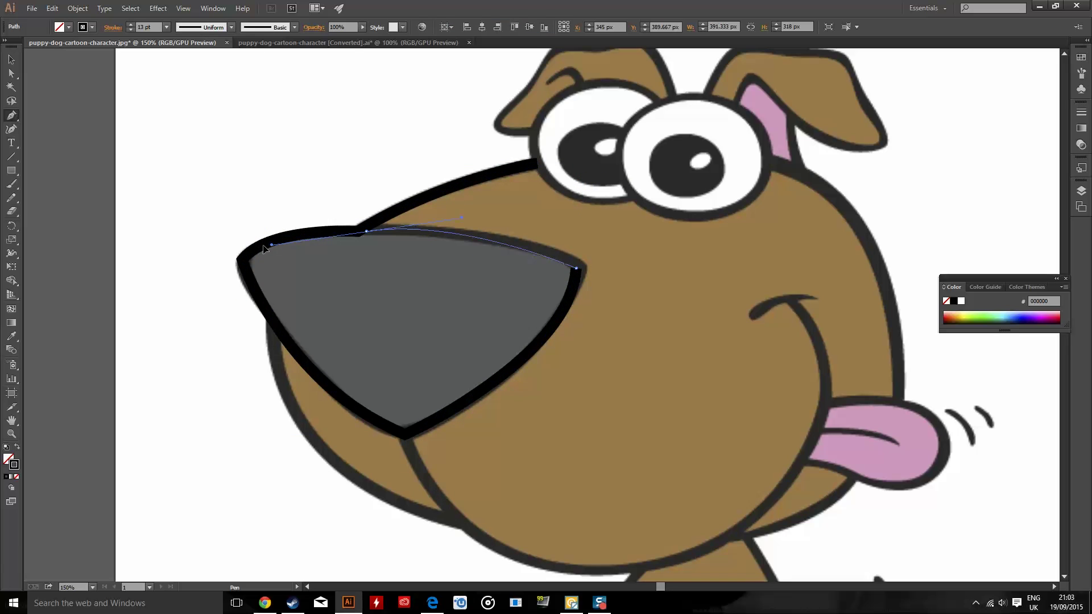
left_click_drag(263, 248, 181, 232)
Step: Nudge the top-edge anchor and reshape the curve along the nose's right tip and side
left_click(11, 73)
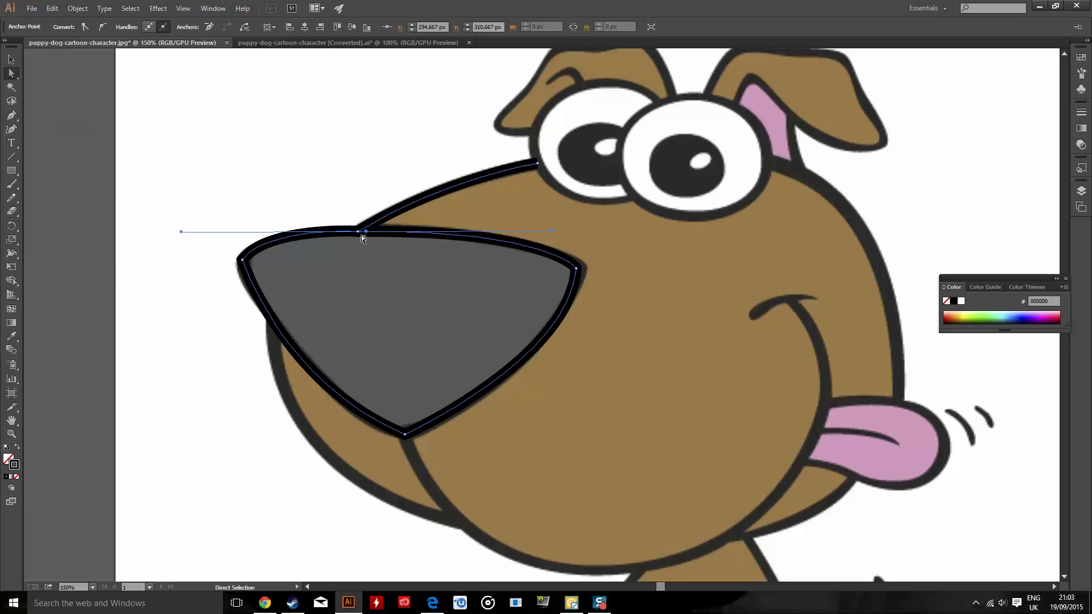
left_click_drag(368, 232, 360, 232)
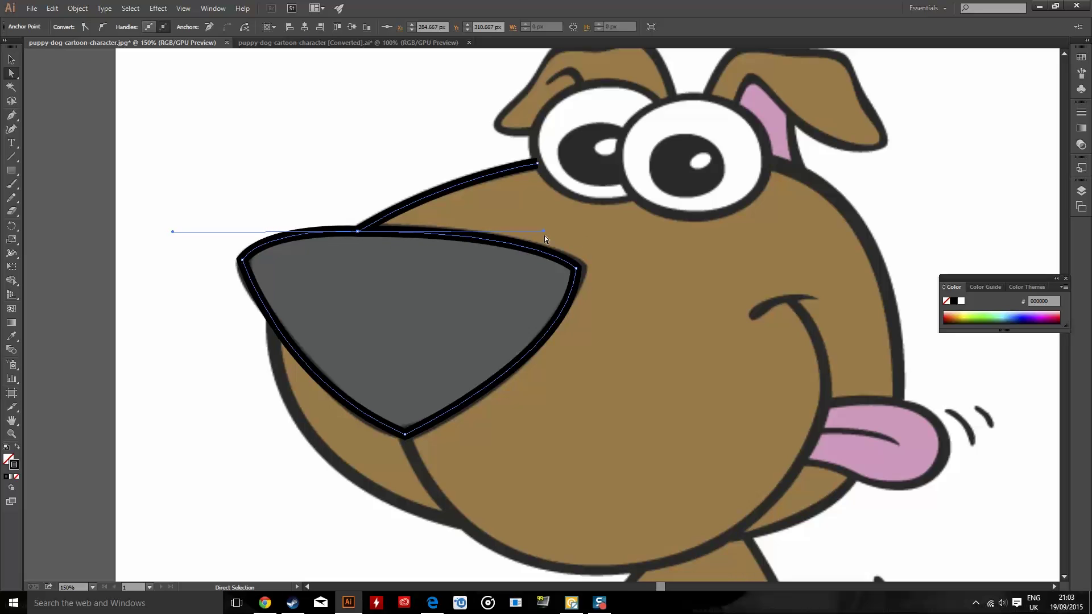
left_click_drag(579, 267, 583, 290)
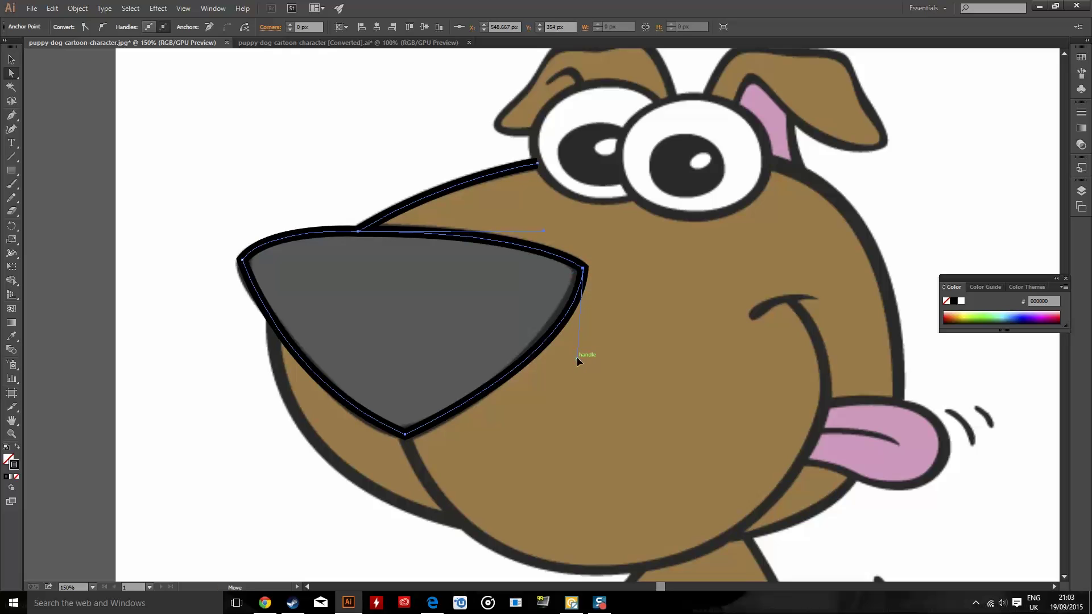
left_click_drag(577, 357, 556, 370)
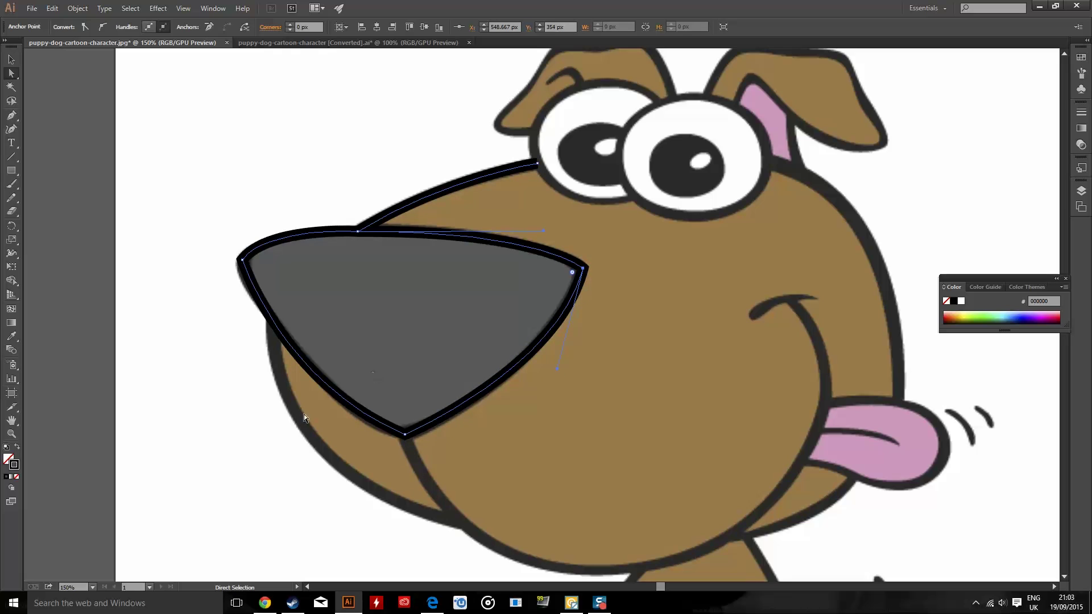
Step: Adjust the bottom point's handles to fit the lower-left curve and fine-tune the left tip
left_click(404, 434)
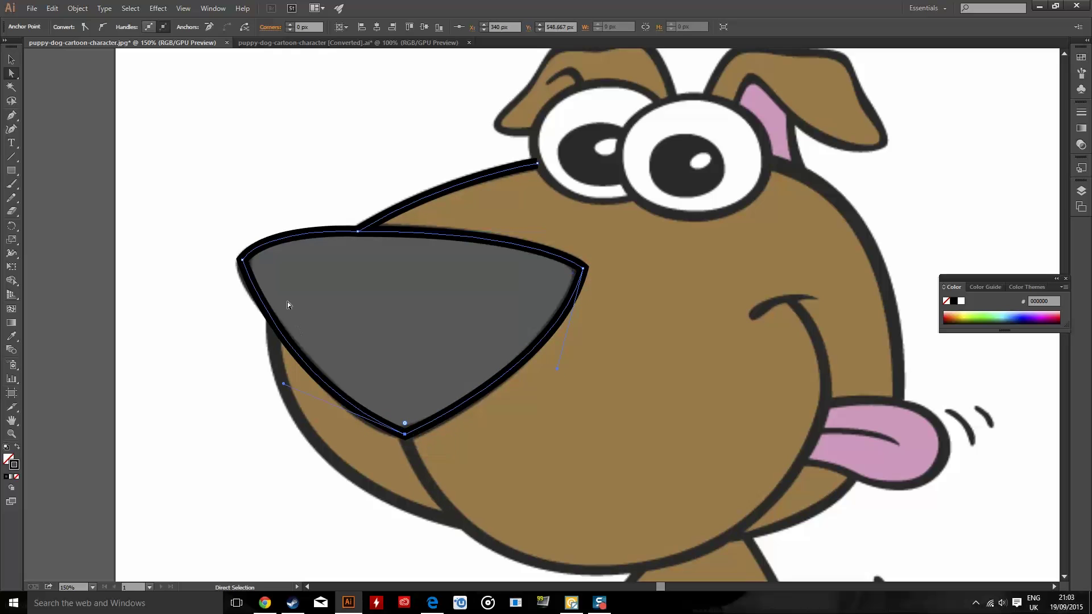
left_click(285, 382)
left_click(405, 435)
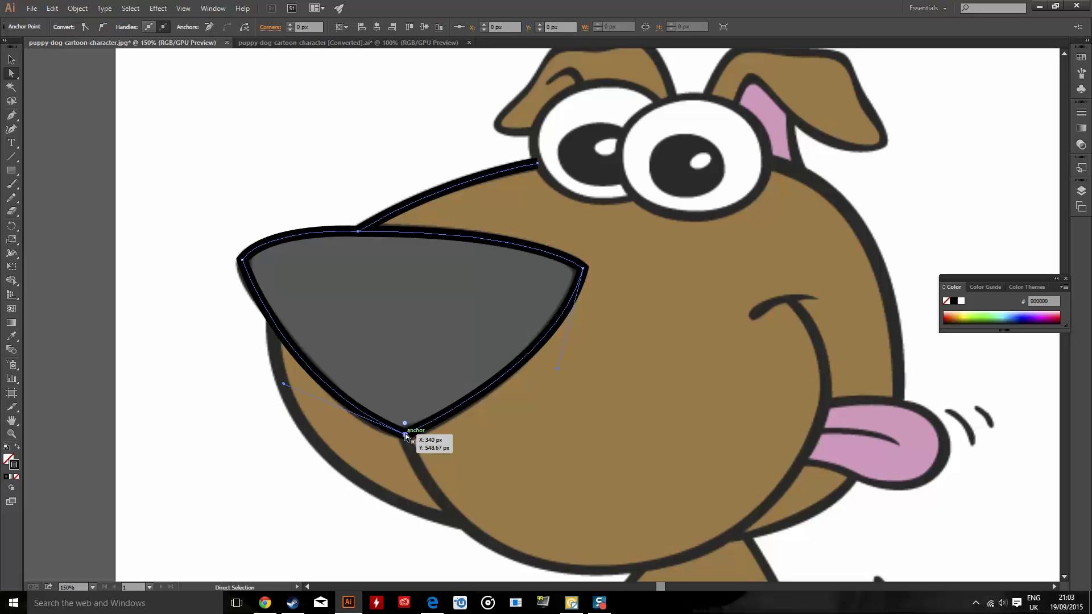
left_click(405, 435)
left_click_drag(284, 385, 321, 411)
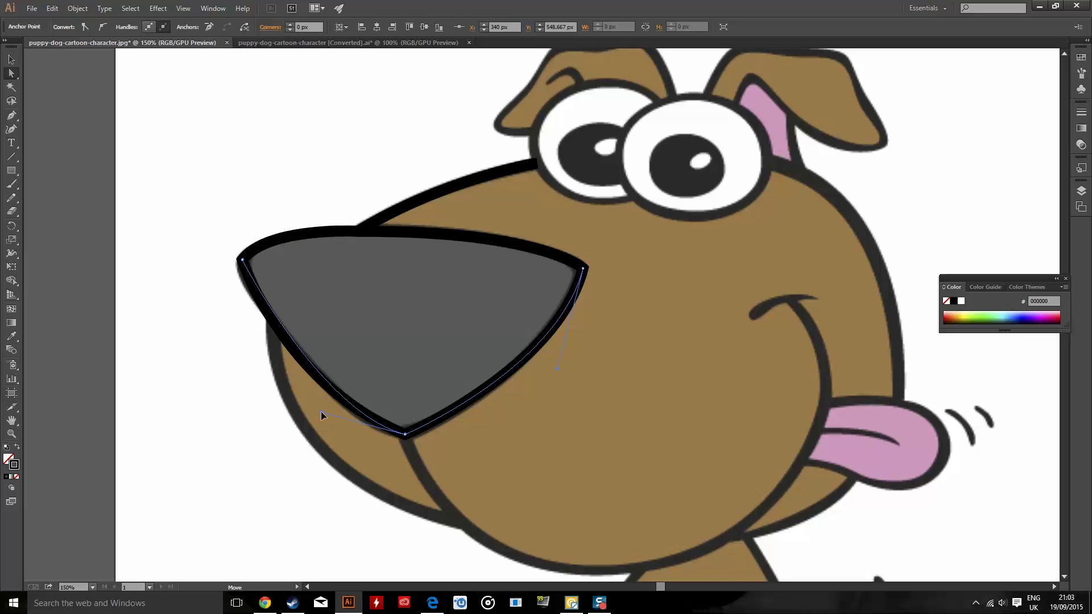
left_click(243, 261)
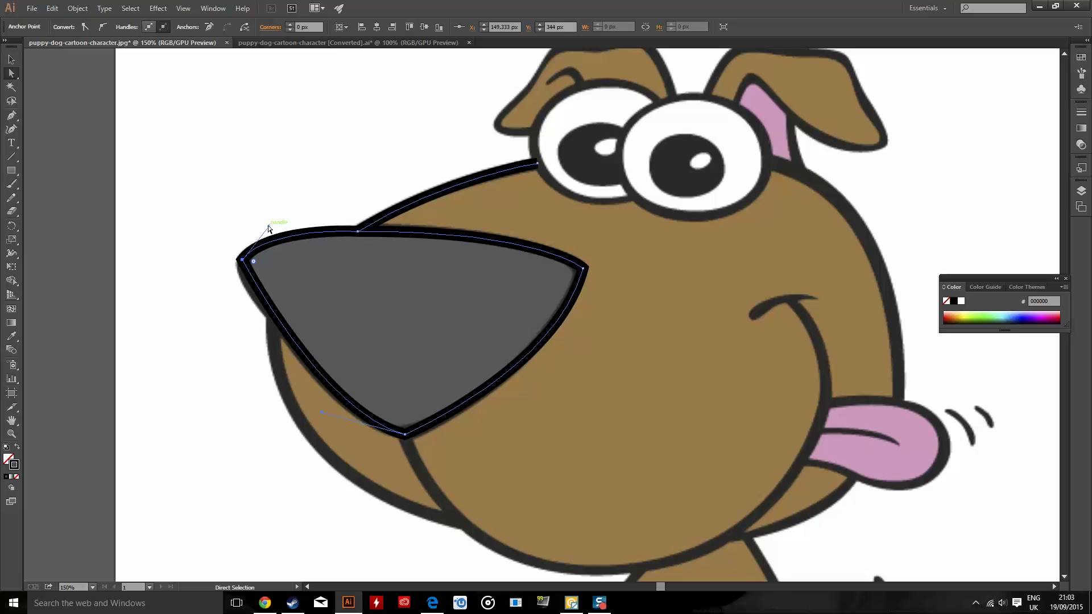
left_click_drag(270, 226, 276, 228)
left_click(381, 260)
left_click(580, 269)
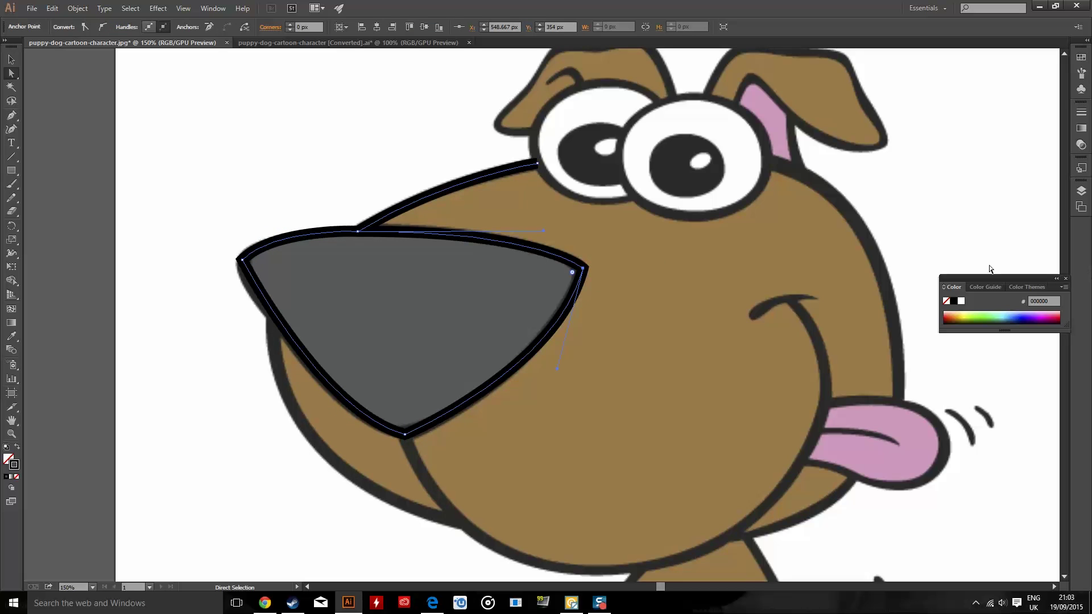
Step: Set the nose outline's stroke to Round Join corners and Round Cap ends in the Stroke panel
left_click(213, 8)
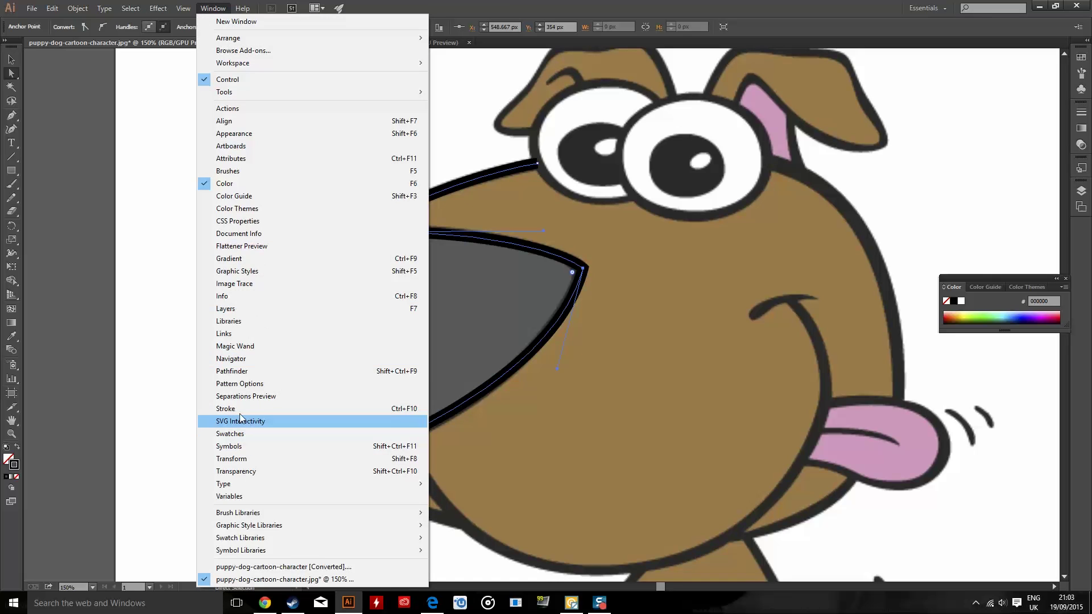
left_click(237, 396)
left_click(497, 223)
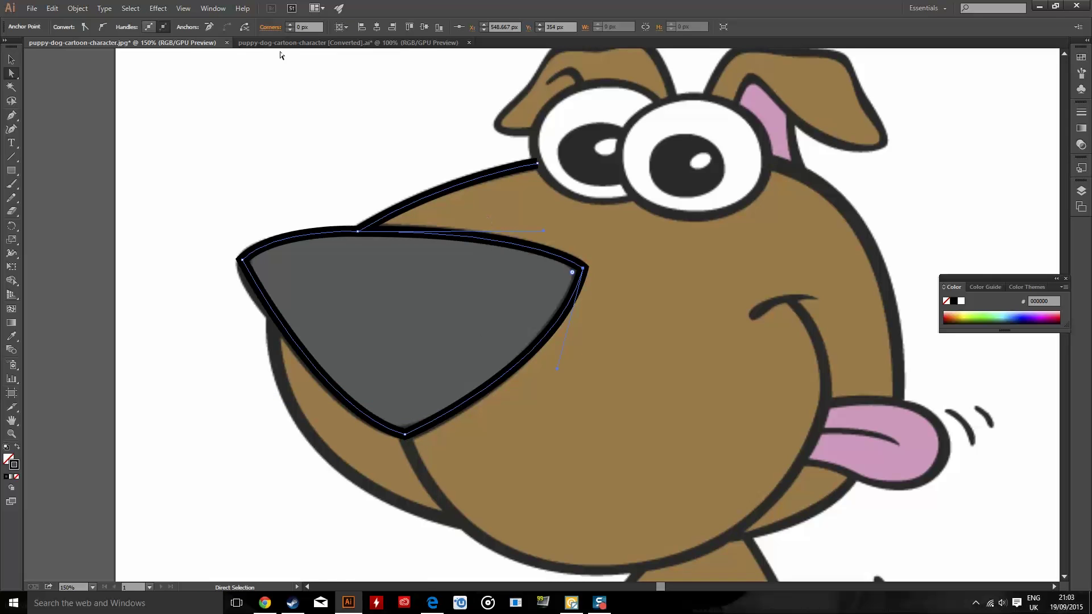
left_click(213, 8)
left_click(237, 408)
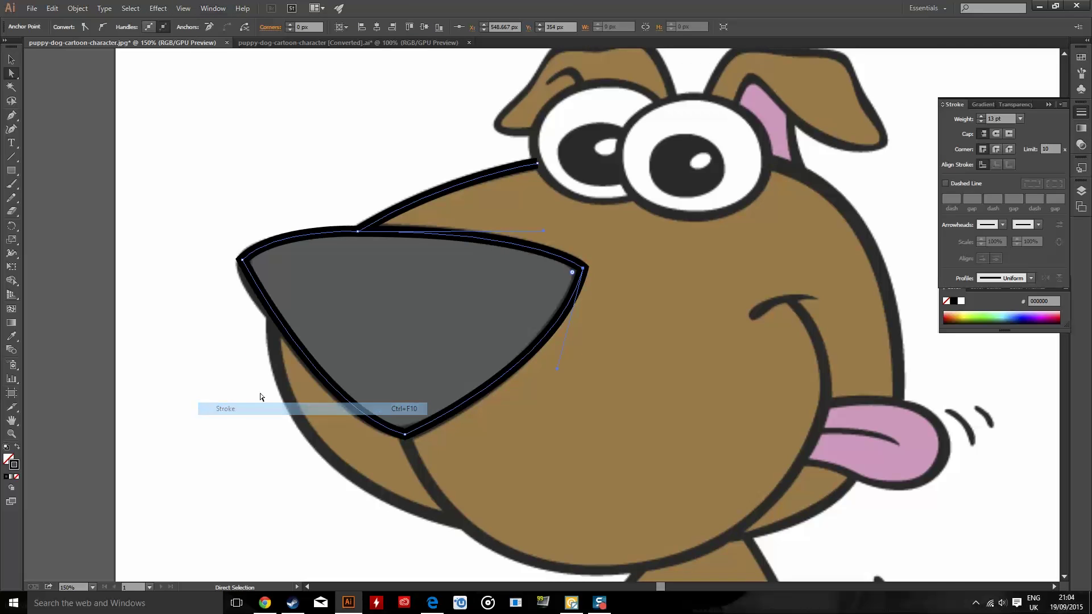
left_click(993, 149)
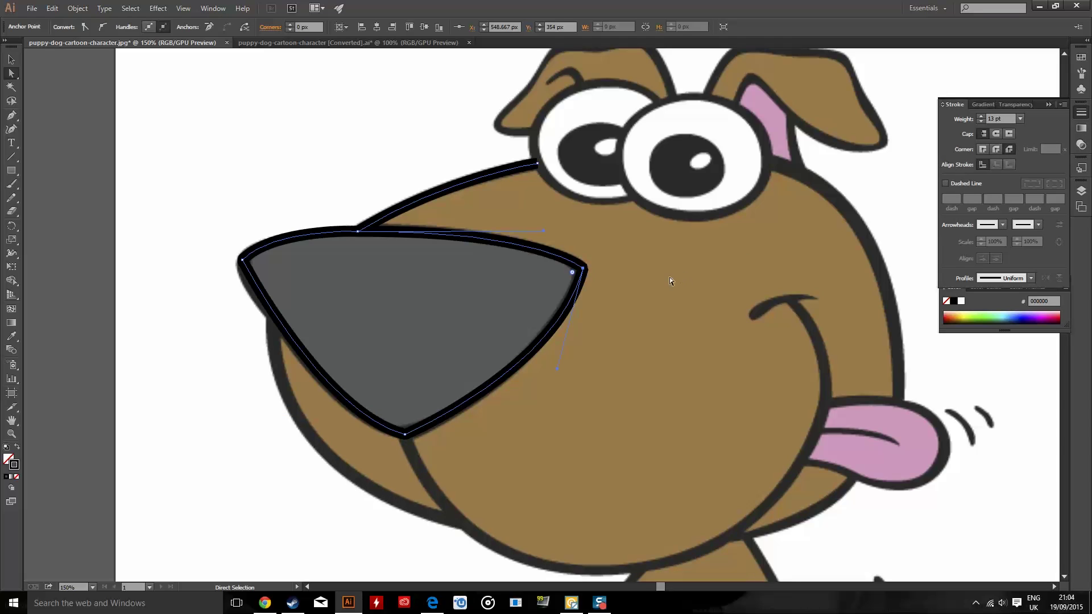
left_click(1002, 134)
left_click(1048, 104)
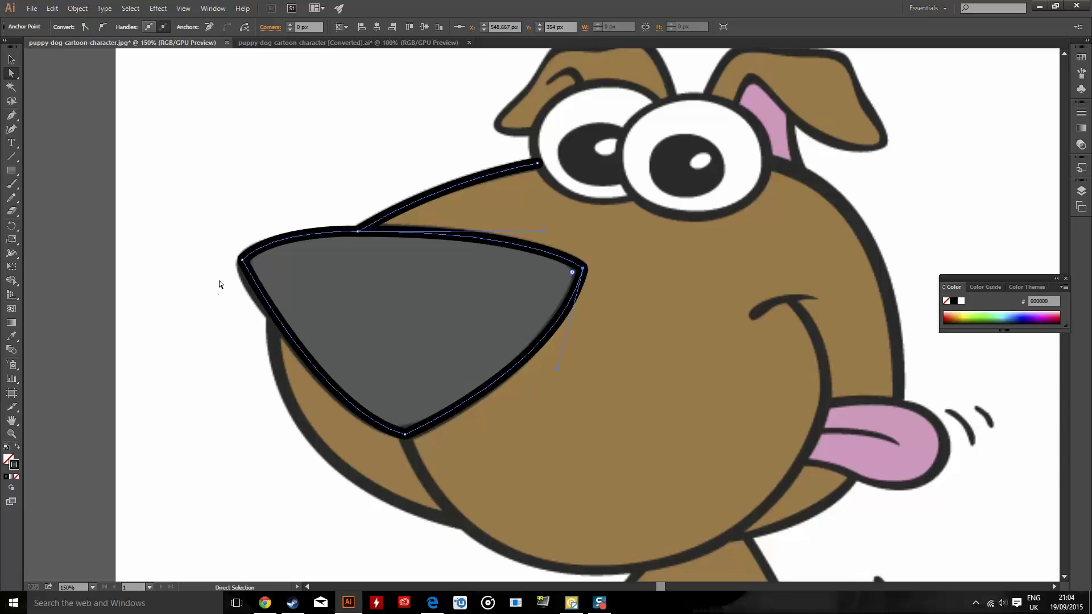
left_click(9, 131)
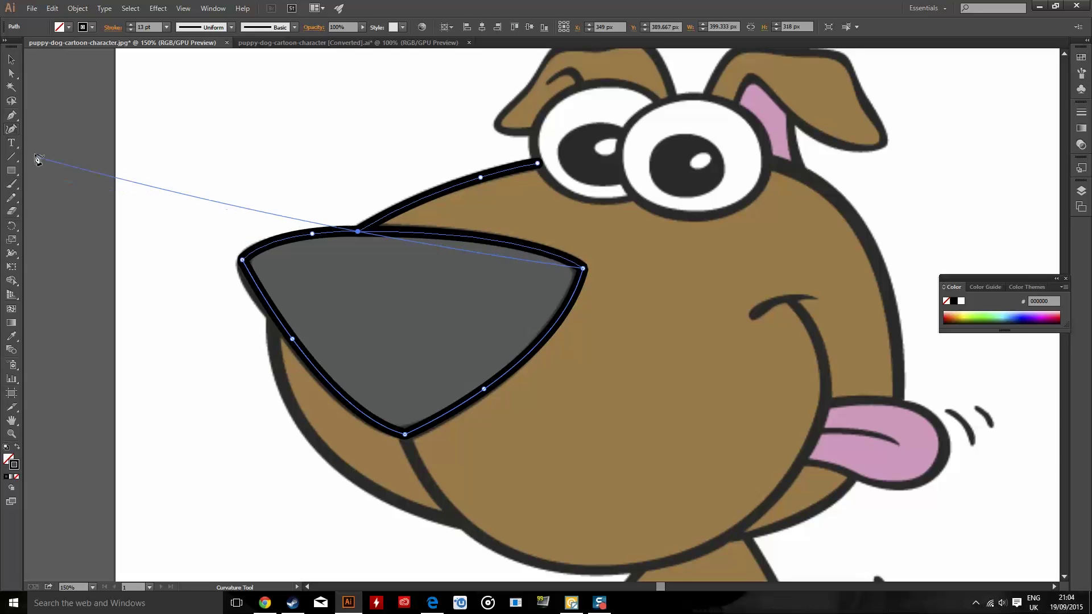
Step: Add an anchor point on the nose outline's left edge and drag it snug against the nose
left_click(11, 115)
left_click(44, 135)
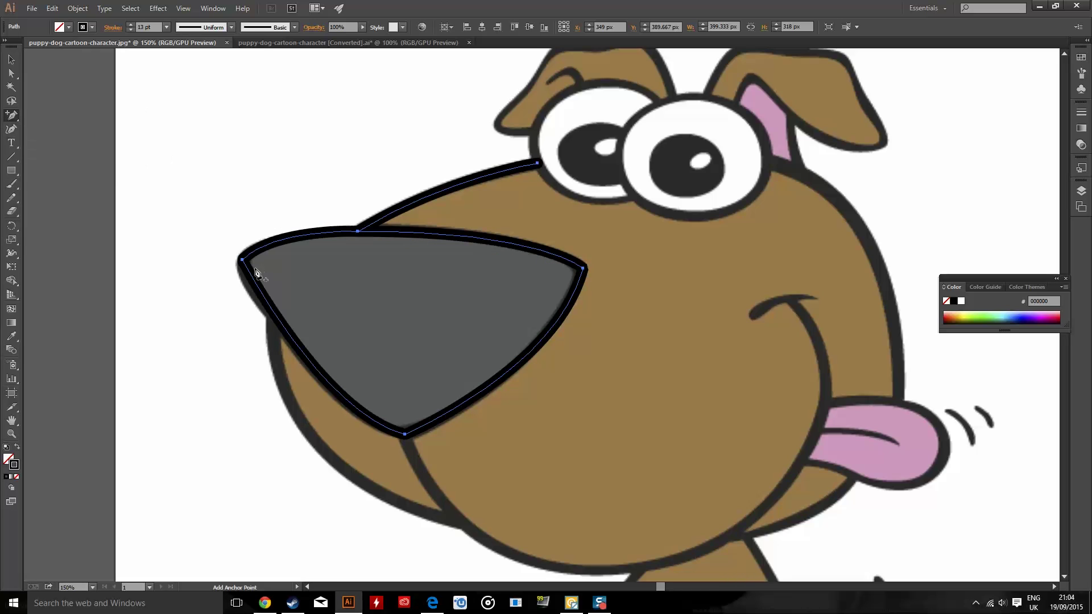
left_click(258, 287)
left_click(11, 73)
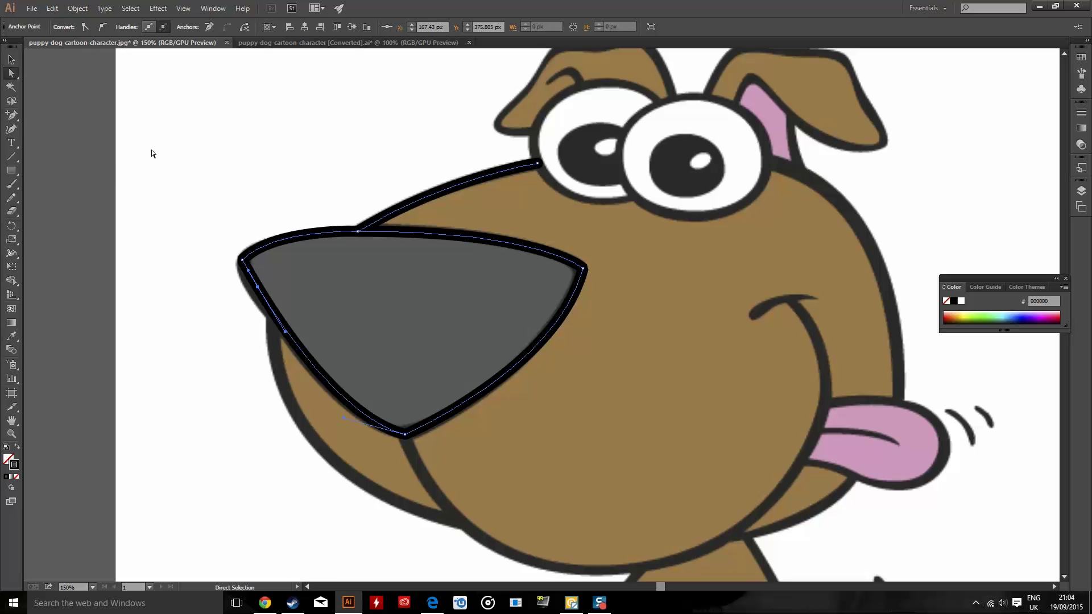
left_click_drag(259, 289, 252, 292)
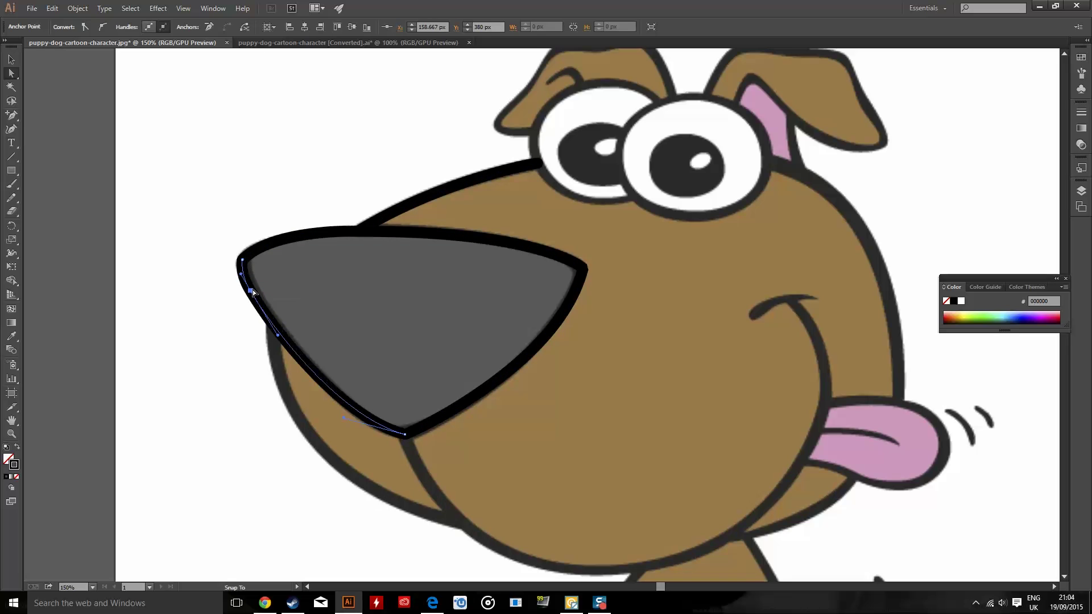
left_click_drag(253, 292, 254, 290)
left_click(190, 325)
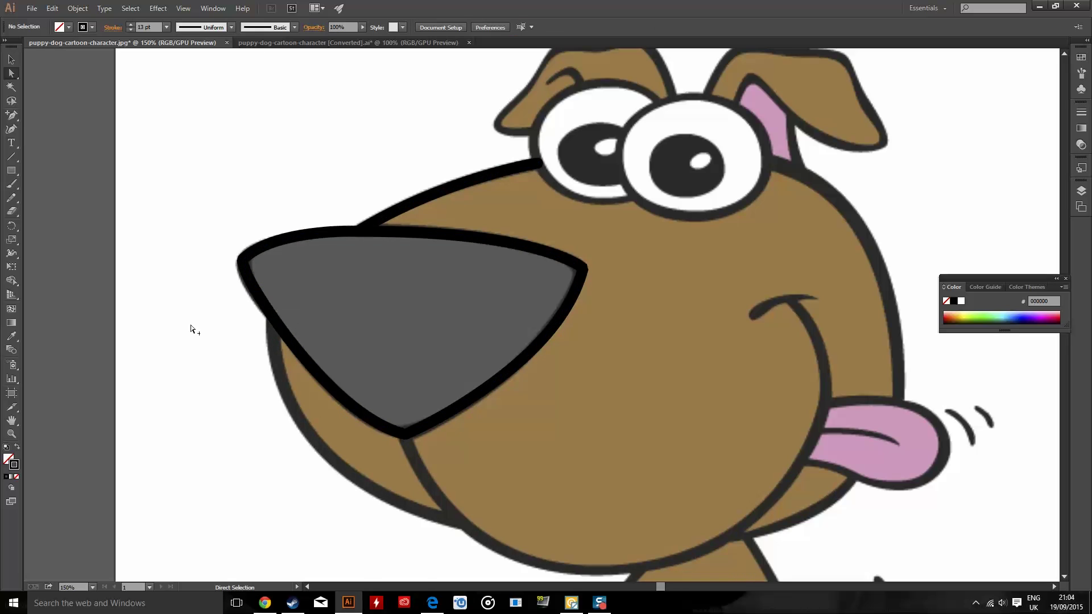
Step: Zoom out until the full puppy artboard and the black nose outline are visible
scroll(223, 340, "down", 4)
scroll(271, 375, "up", 4)
scroll(277, 373, "down", 2)
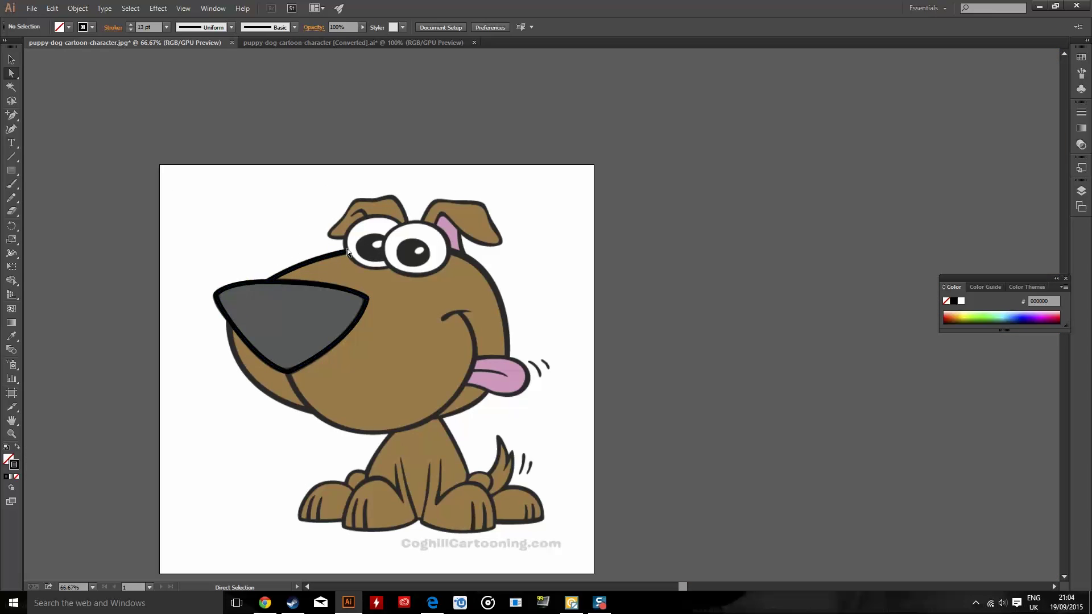
scroll(505, 450, "down", 2)
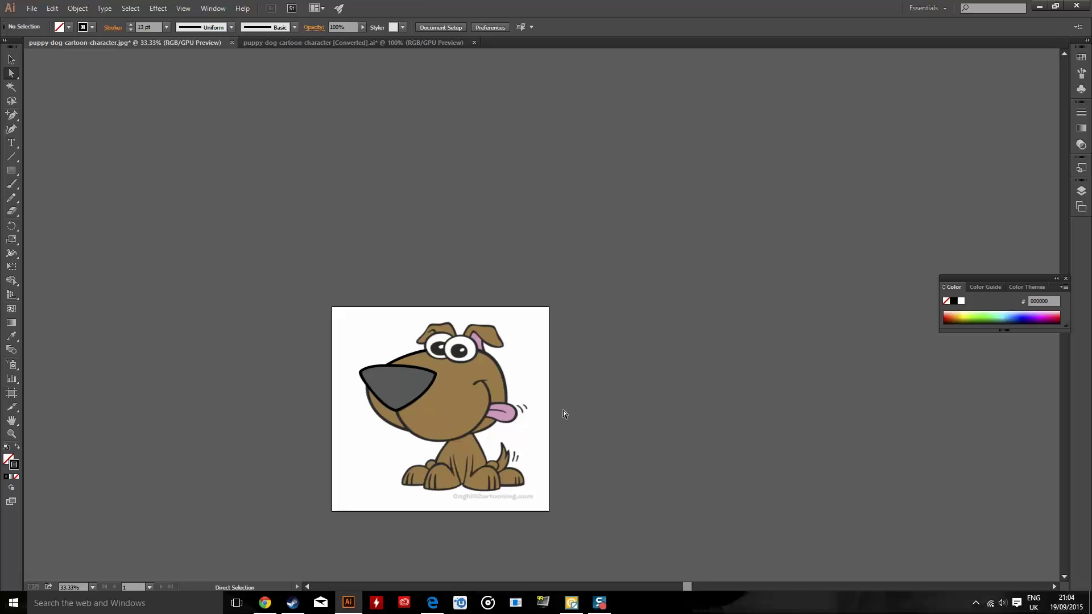
left_click(571, 603)
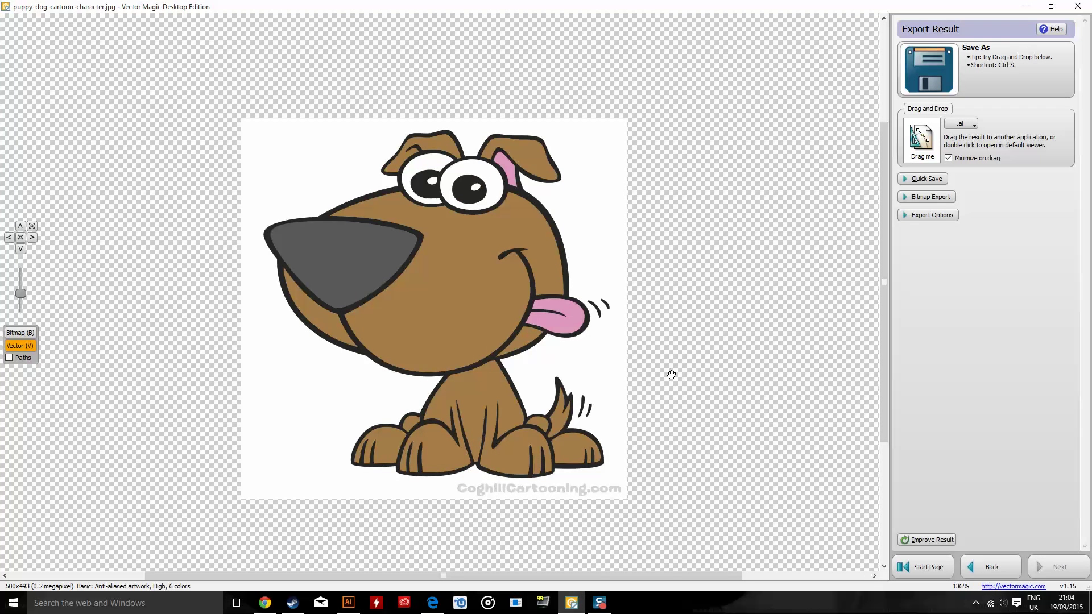